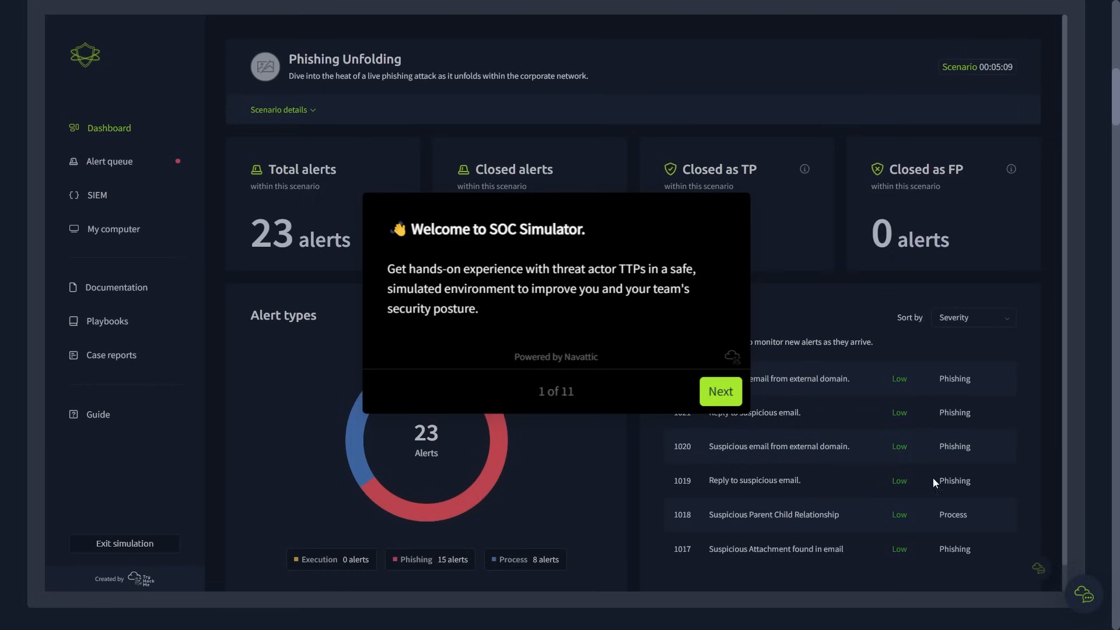
- Go through the SOC Simulator product tour, covering the alert queue, forensics, Splunk logs, AI feedback and performance metrics
click(723, 393)
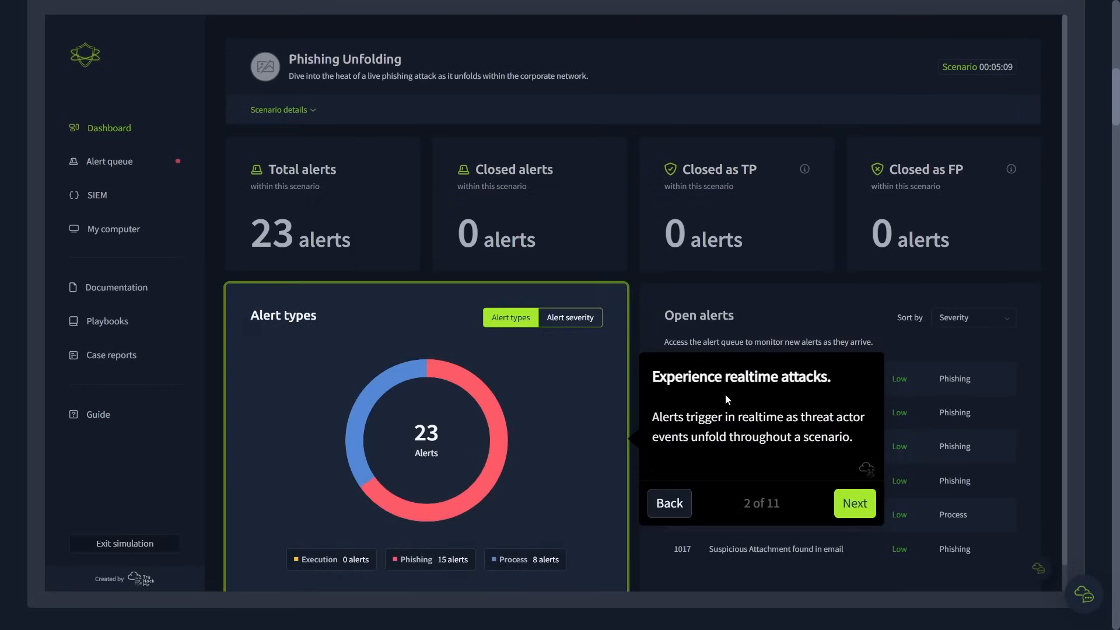
click(852, 512)
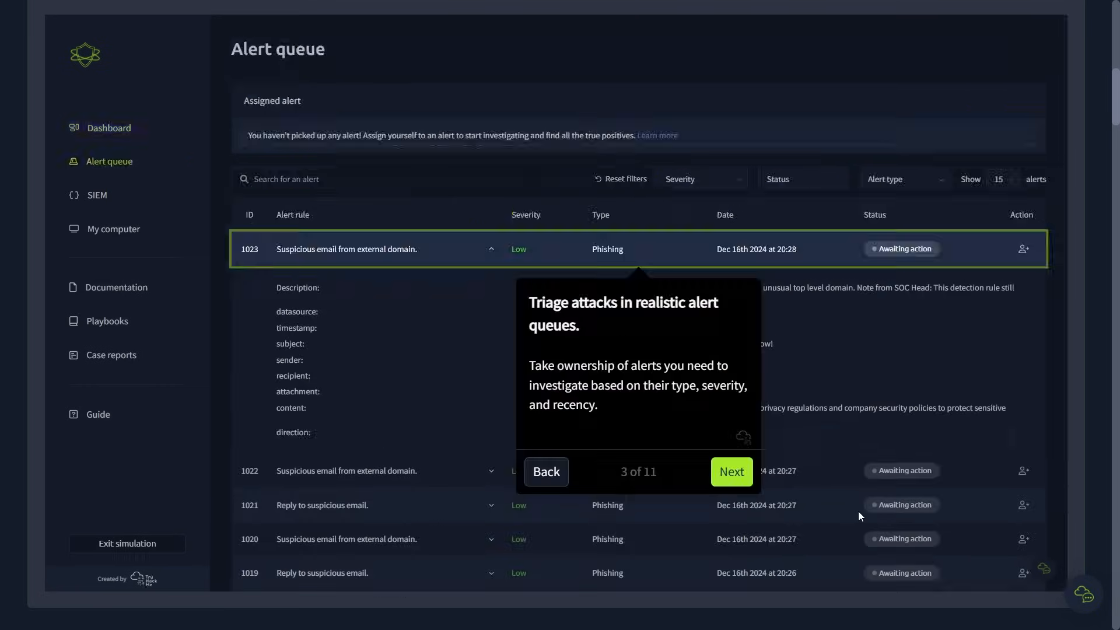
click(732, 472)
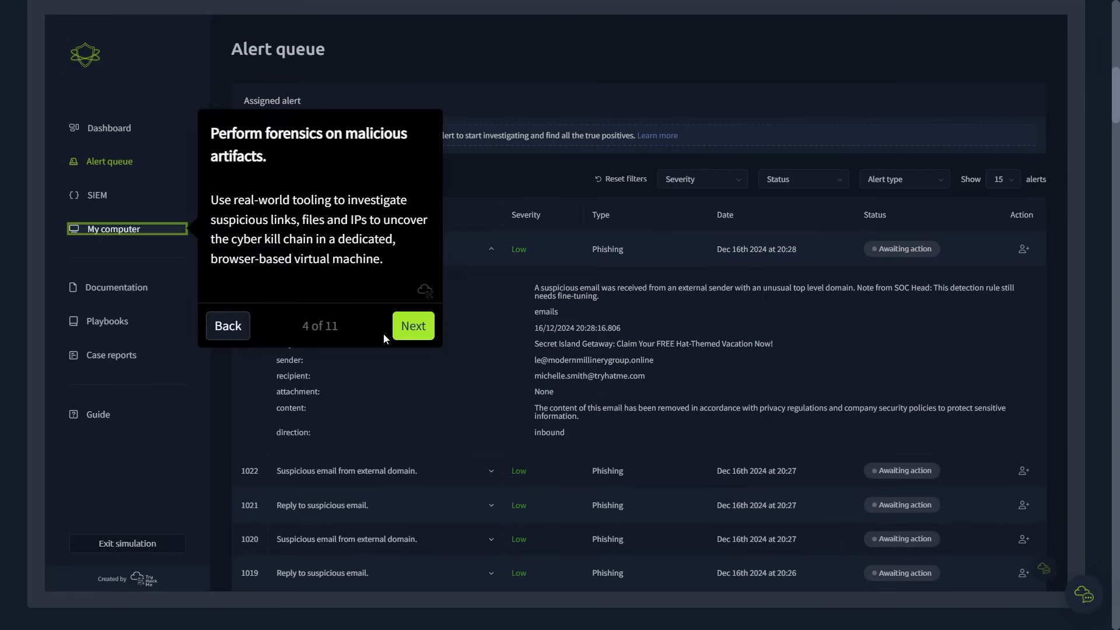
click(429, 327)
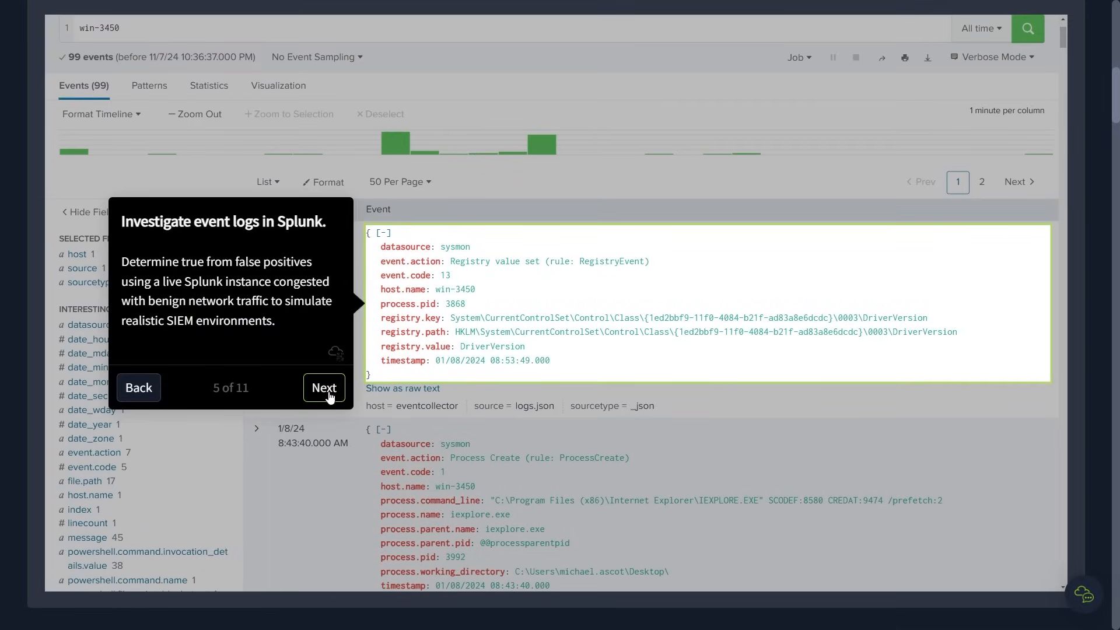
click(326, 390)
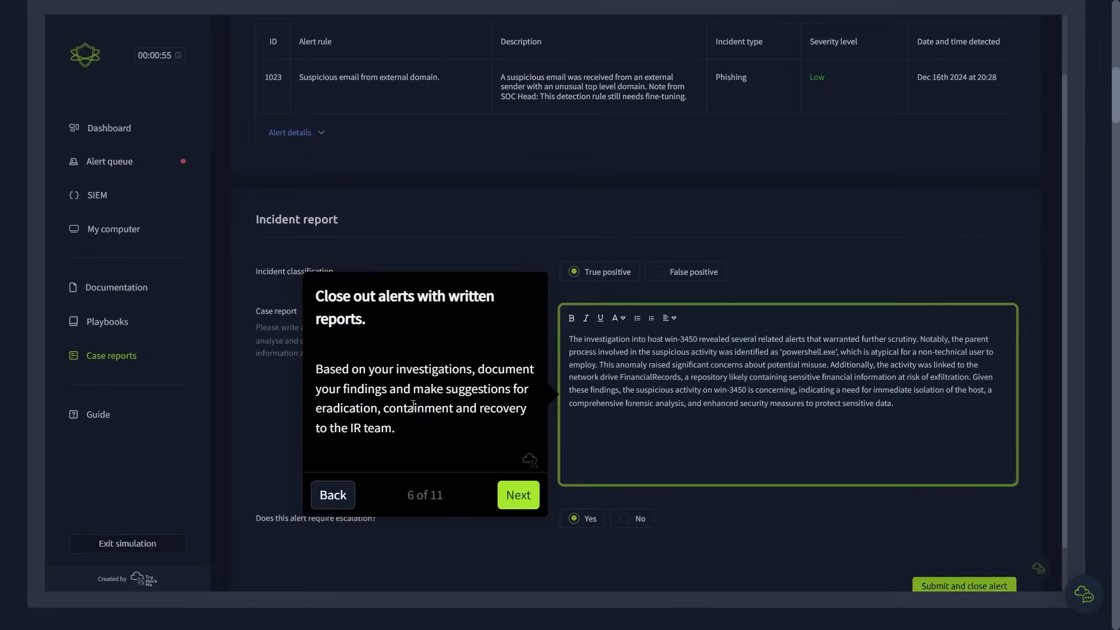
click(516, 495)
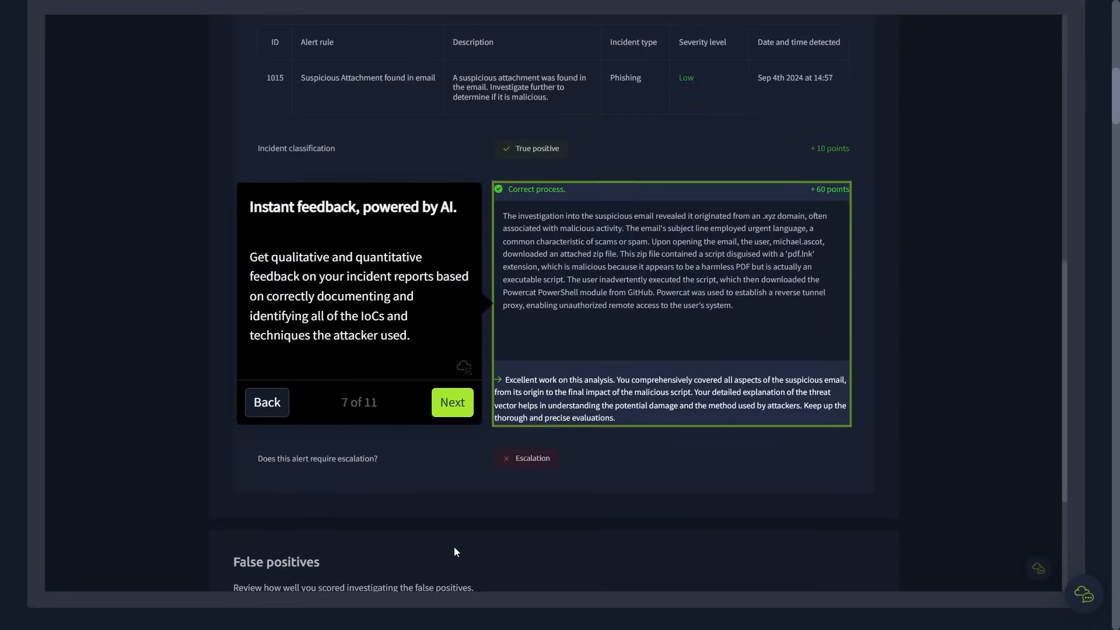
click(452, 403)
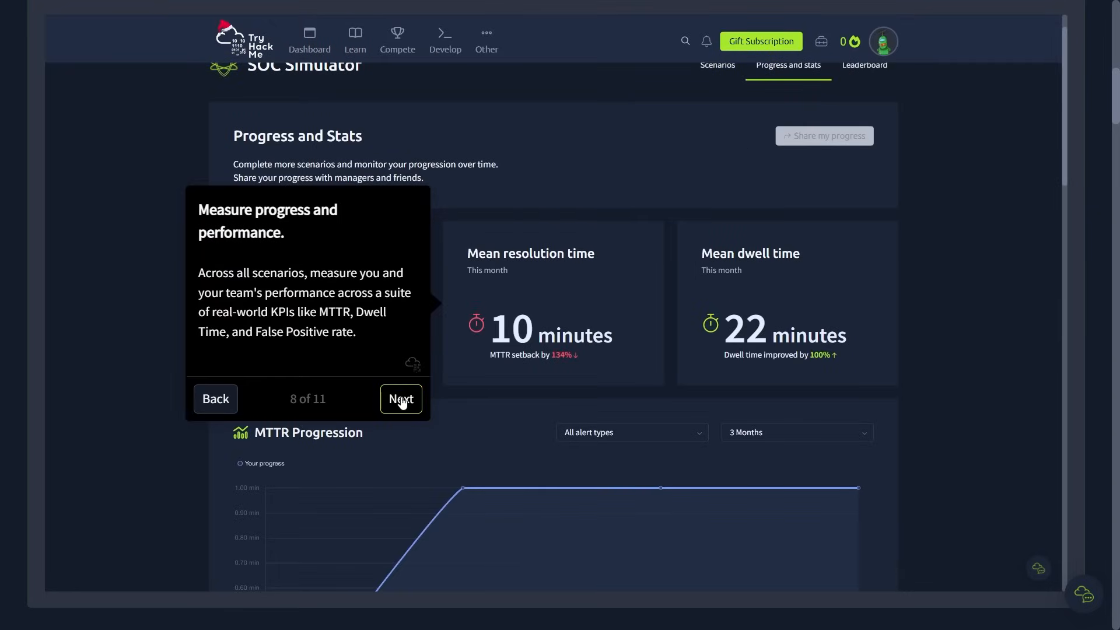
click(400, 399)
click(640, 365)
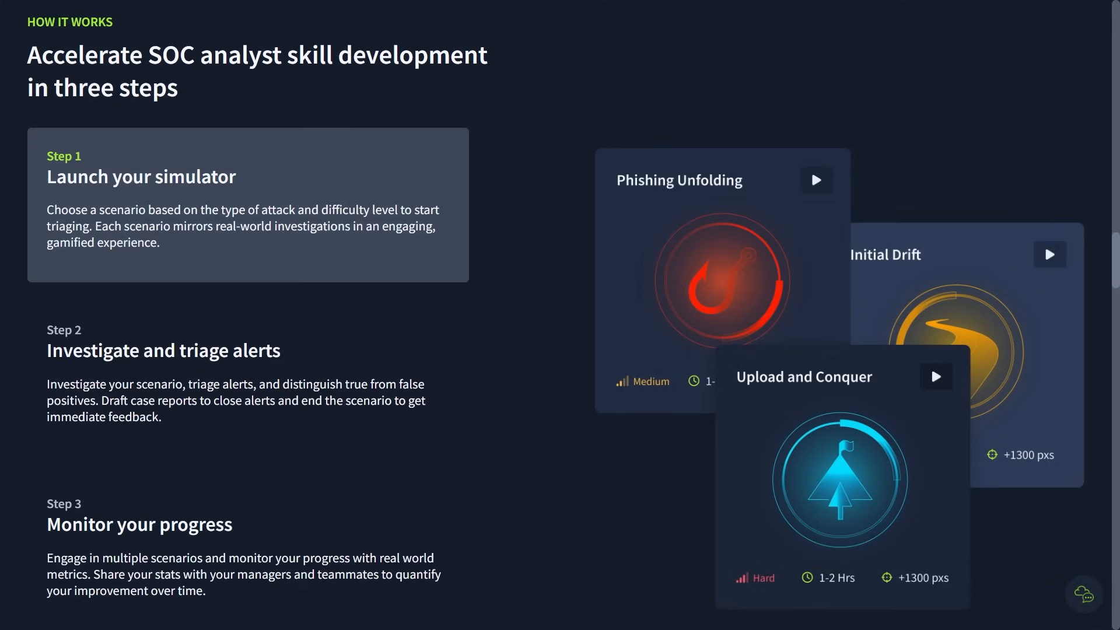
- Review the steps for triaging alerts and monitoring progress, and look over the library of scenarios
click(273, 378)
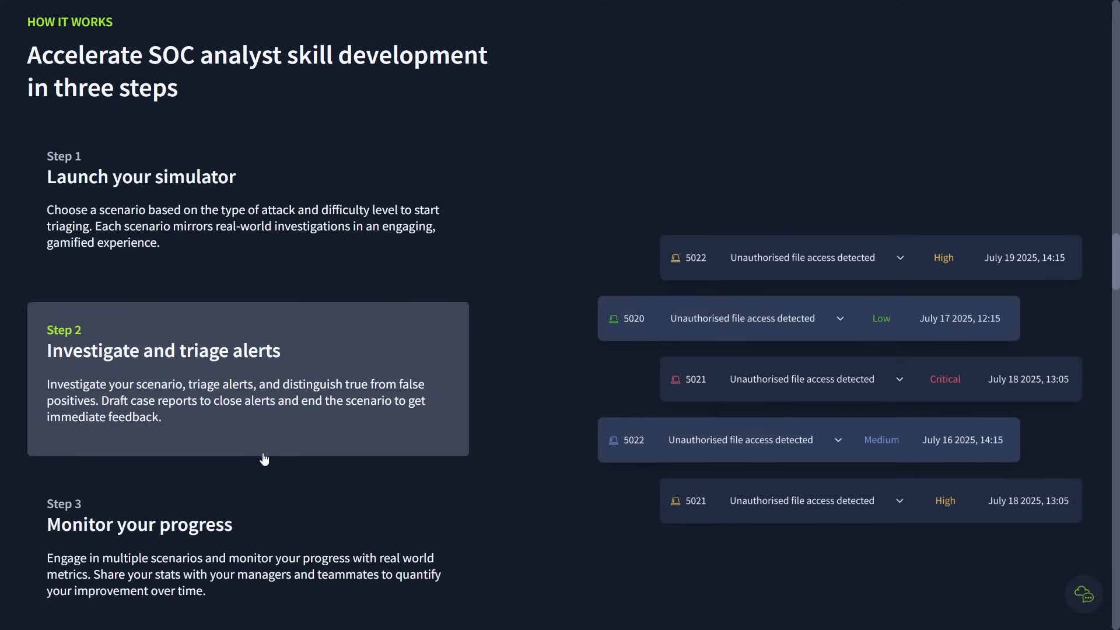
click(263, 520)
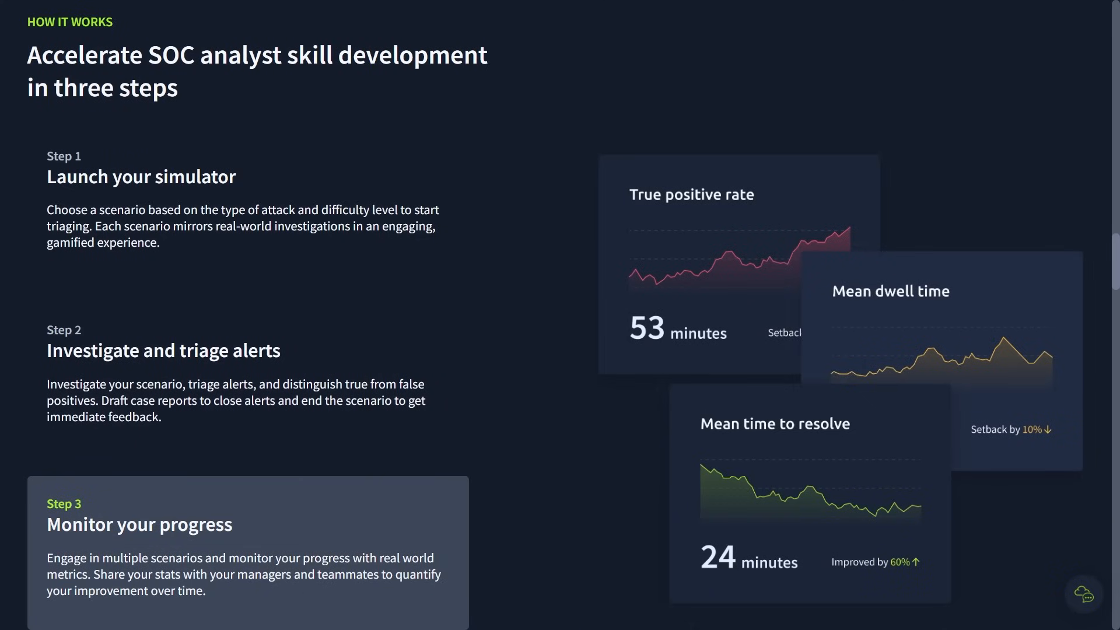
scroll(560, 315, down, 10)
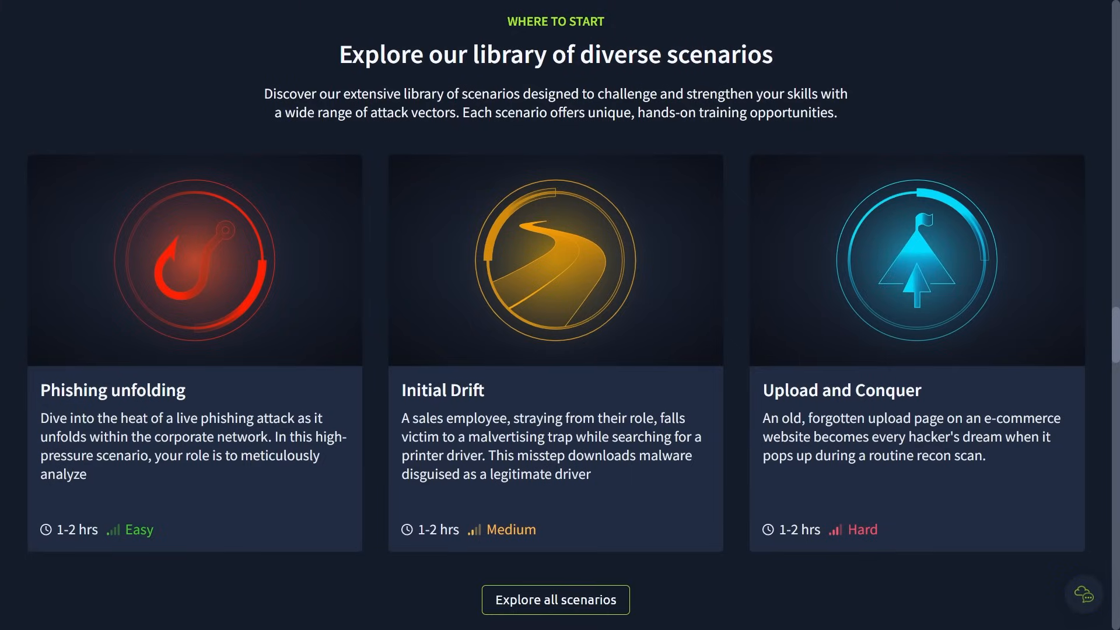
scroll(560, 315, down, 10)
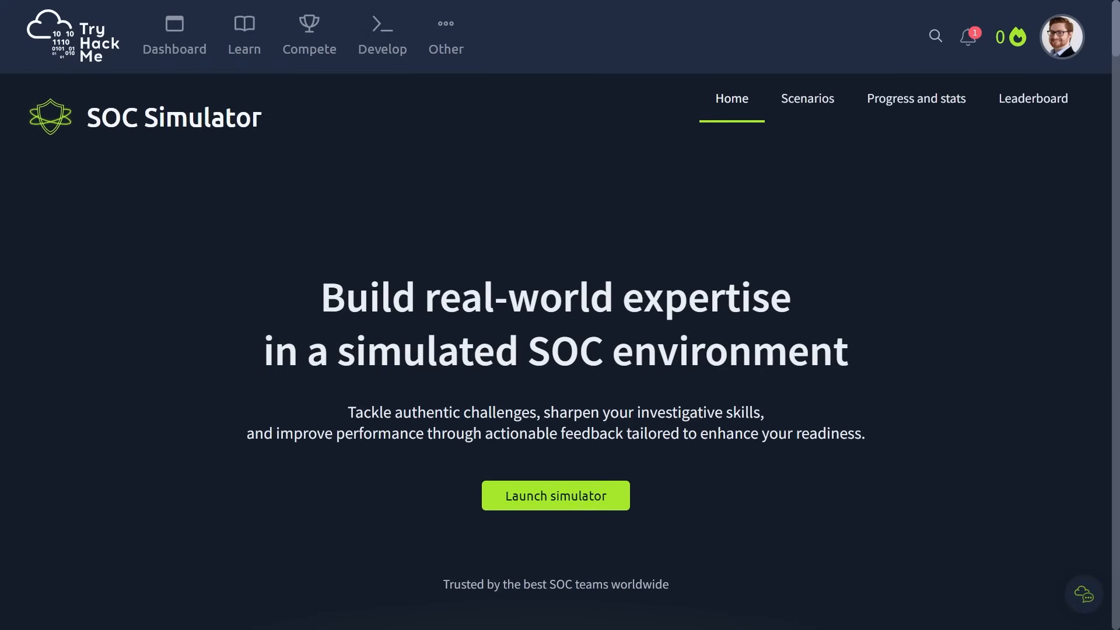
- Launch the simulator and start the Introduction to Phishing scenario
click(592, 503)
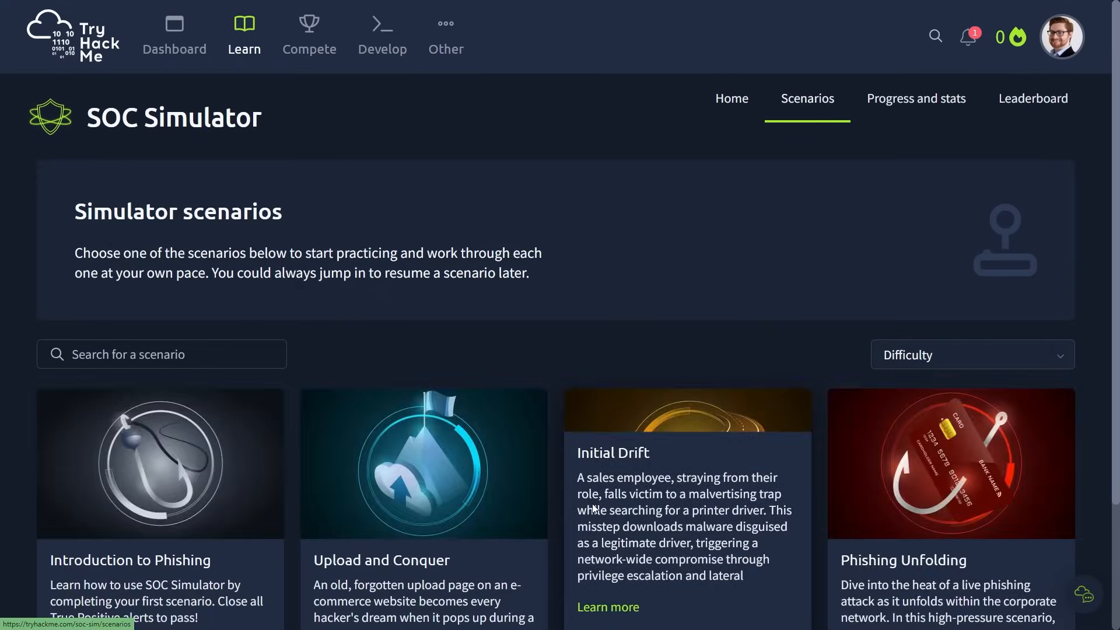
scroll(684, 551, down, 3)
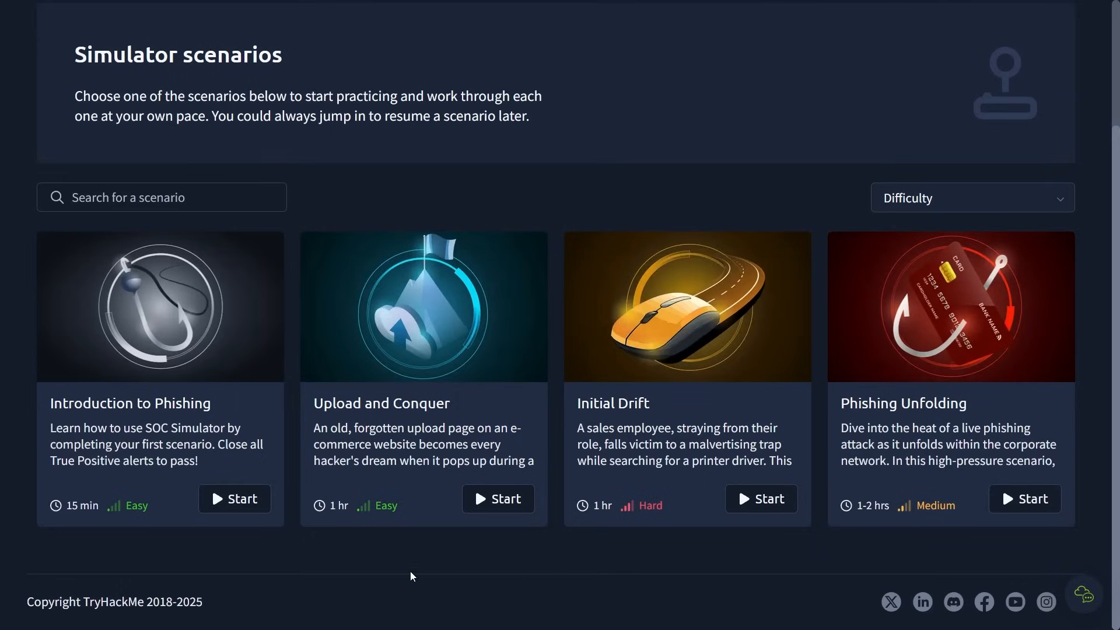
click(233, 499)
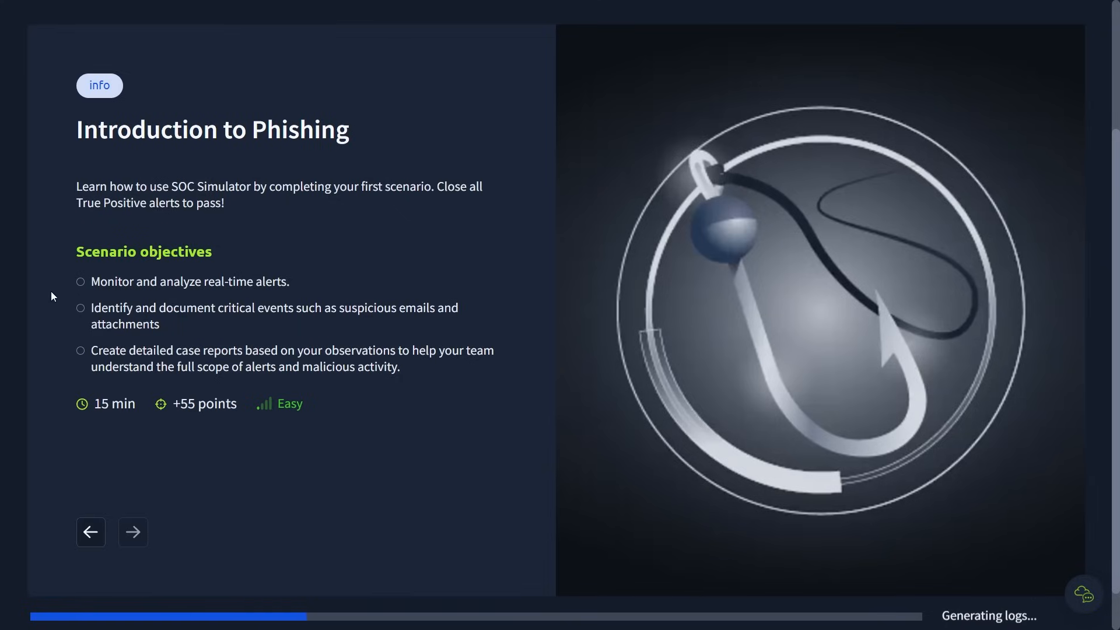
- Read the three Introduction to Phishing objectives on monitoring alerts, documenting critical events and creating case reports
drag(52, 293, 305, 295)
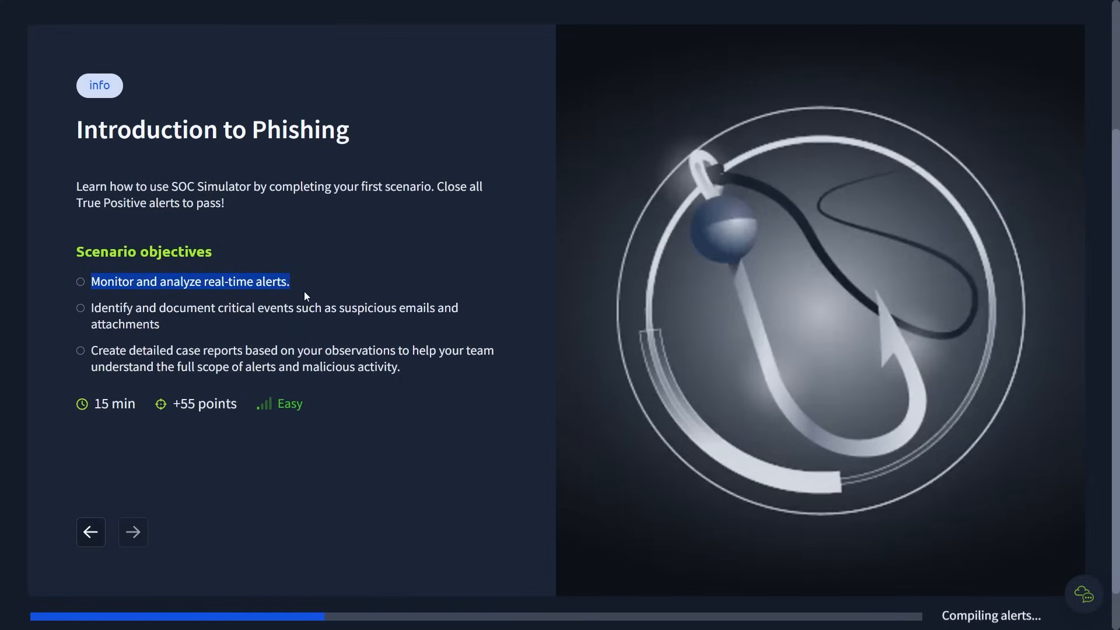
drag(89, 310, 475, 319)
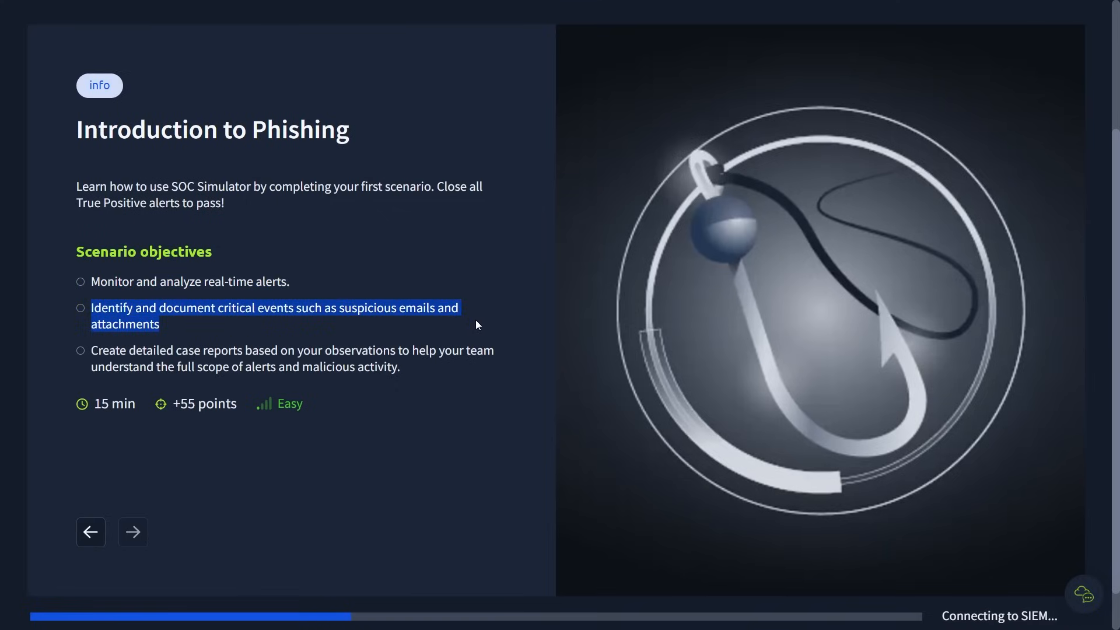
click(475, 326)
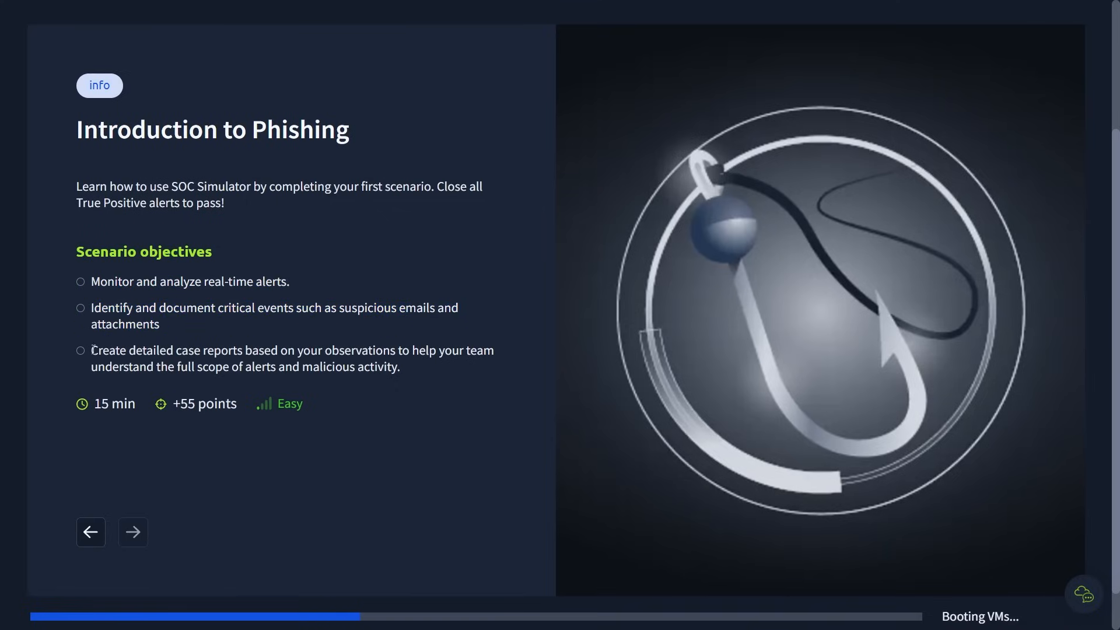
drag(93, 350, 489, 362)
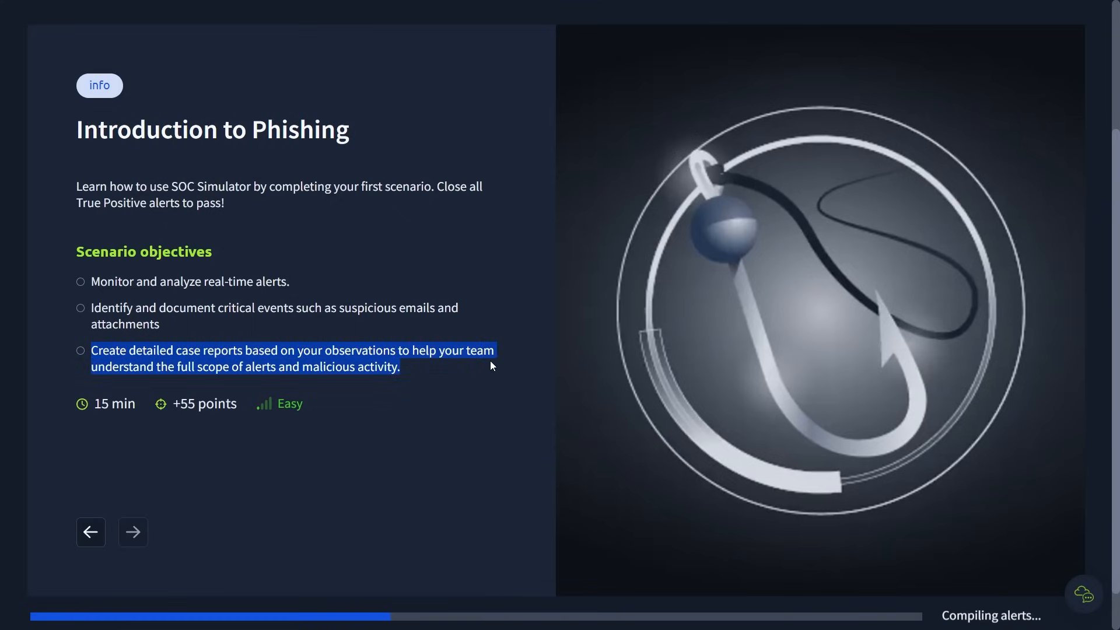
click(490, 366)
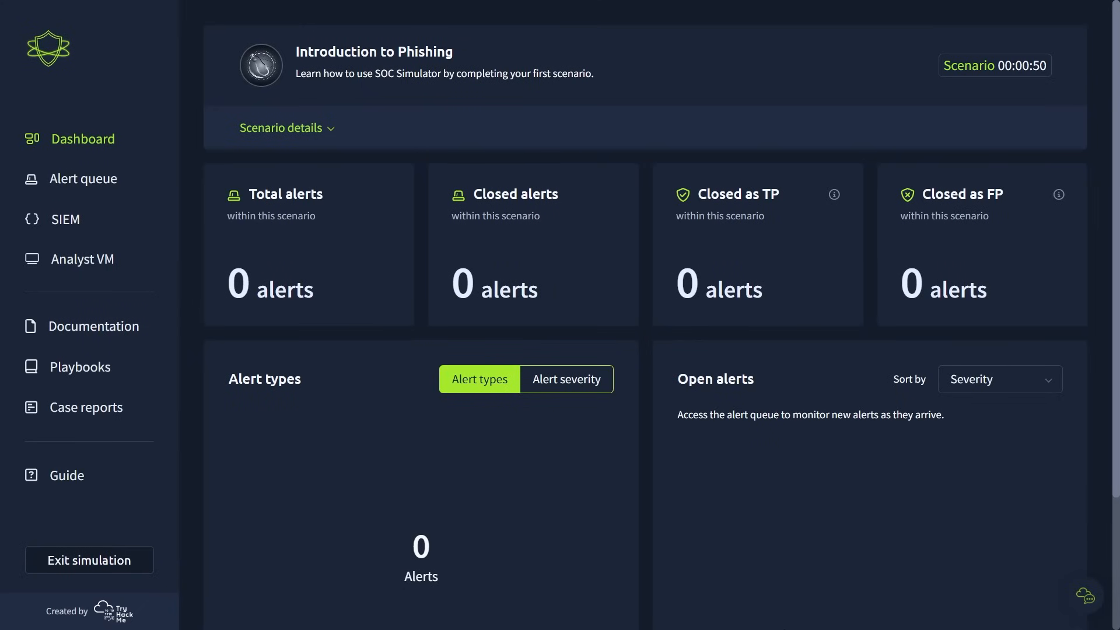
- Review the scenario details on the dashboard and compare the alert severity and alert types charts
click(314, 140)
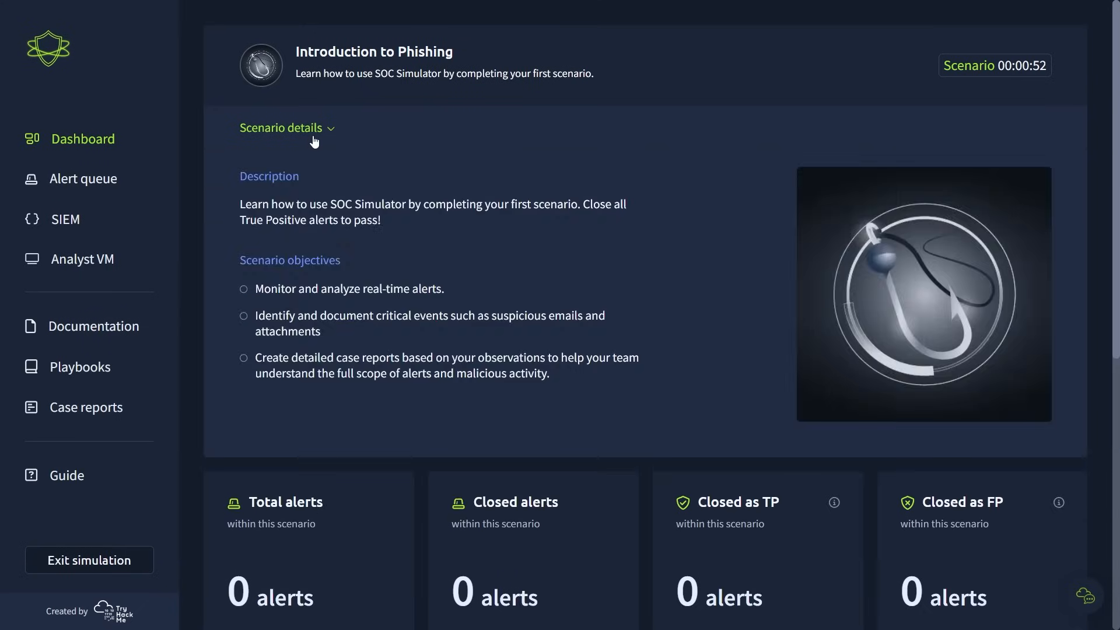
click(314, 128)
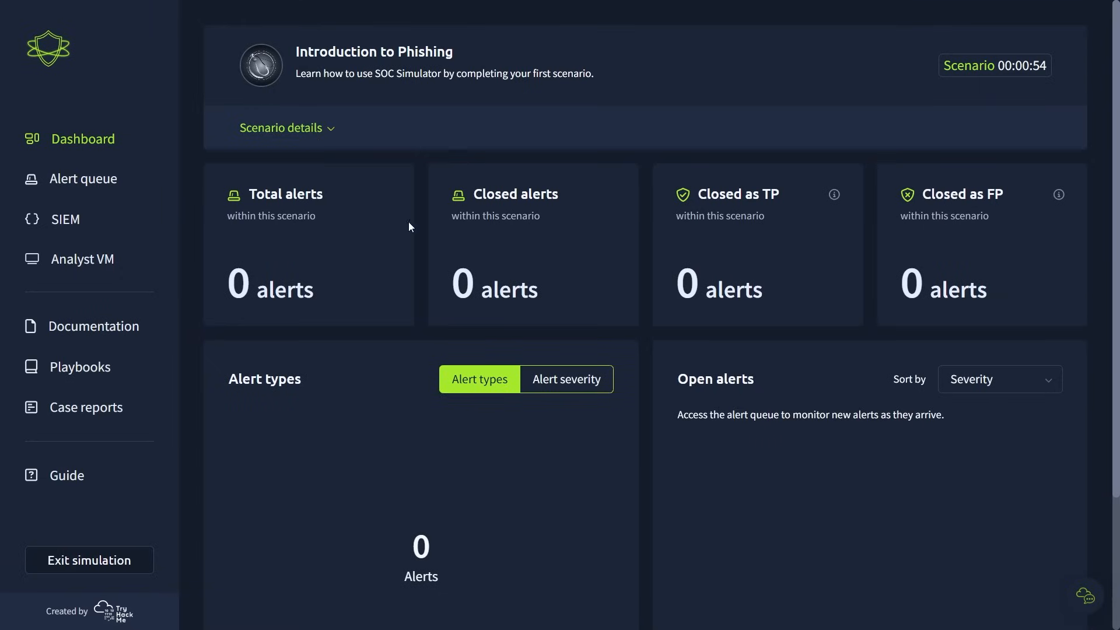
scroll(661, 291, down, 1)
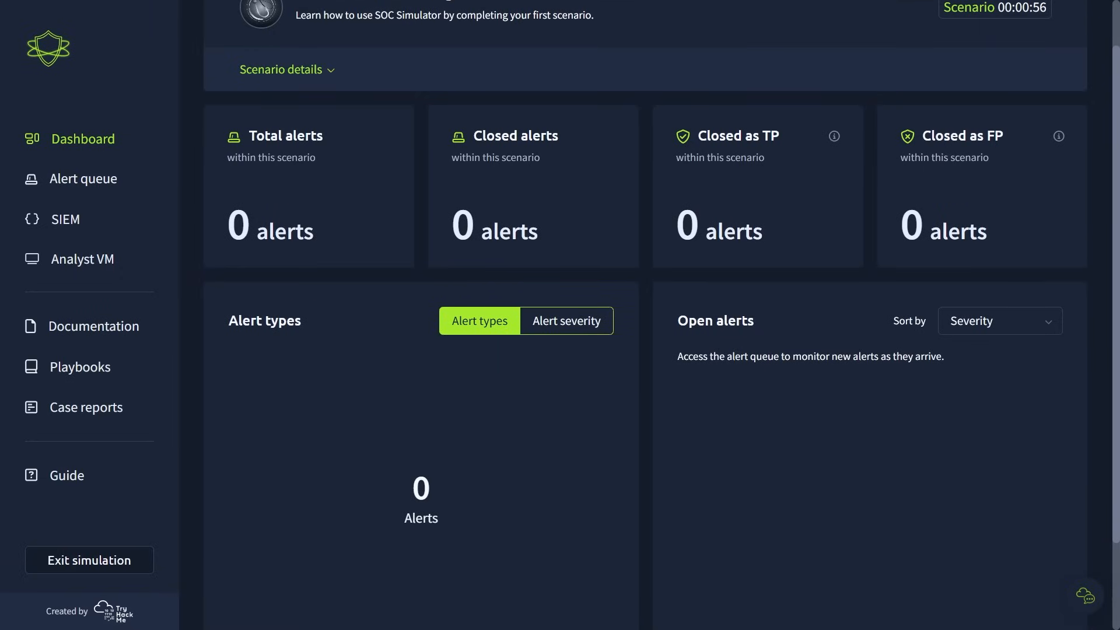
click(540, 324)
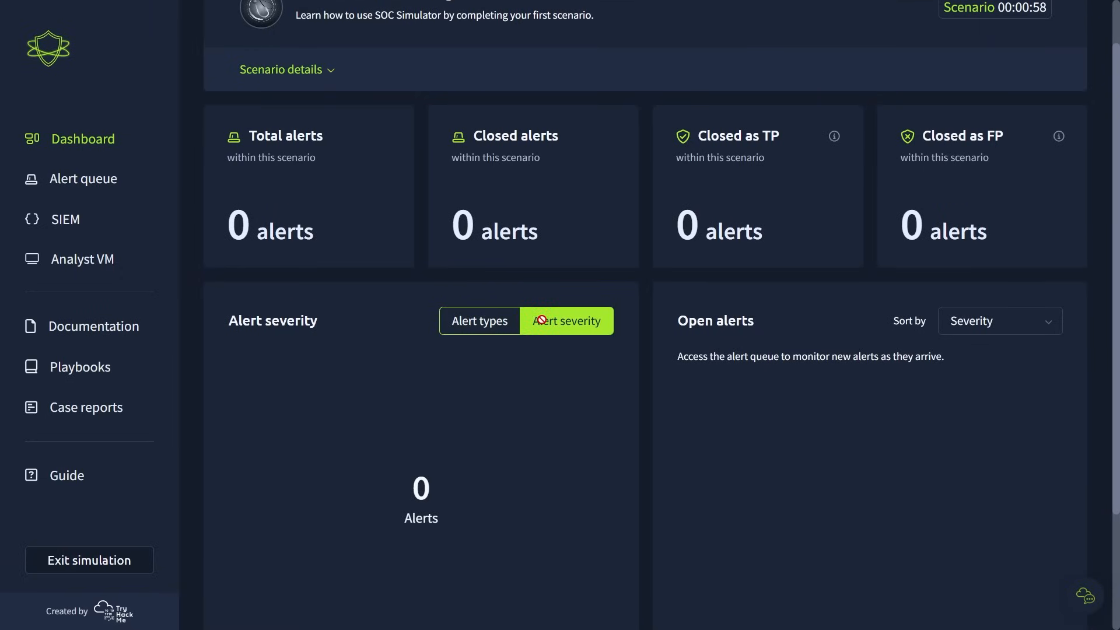
click(513, 328)
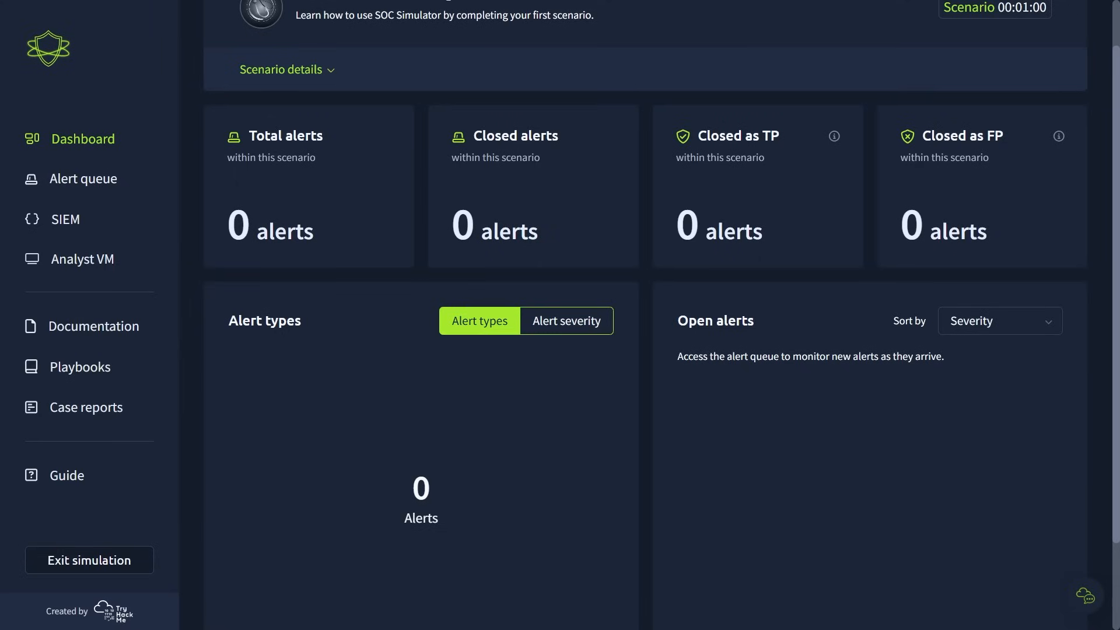
- Open the alert queue and read the assigned alert notice about picking up alerts and finding true positives
click(106, 182)
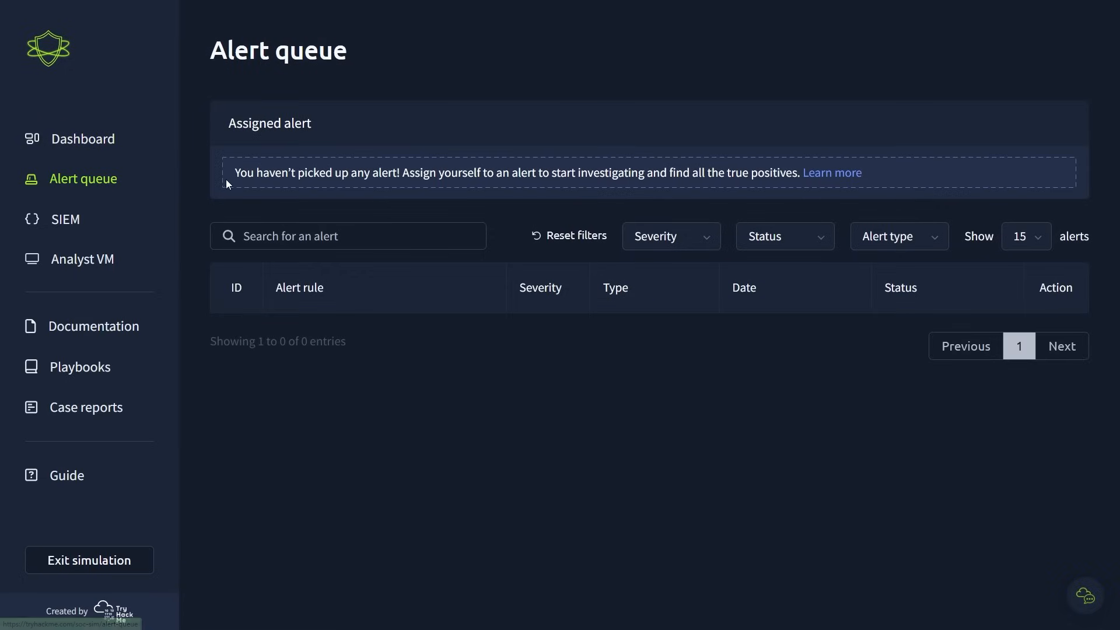
drag(230, 175, 798, 175)
click(799, 175)
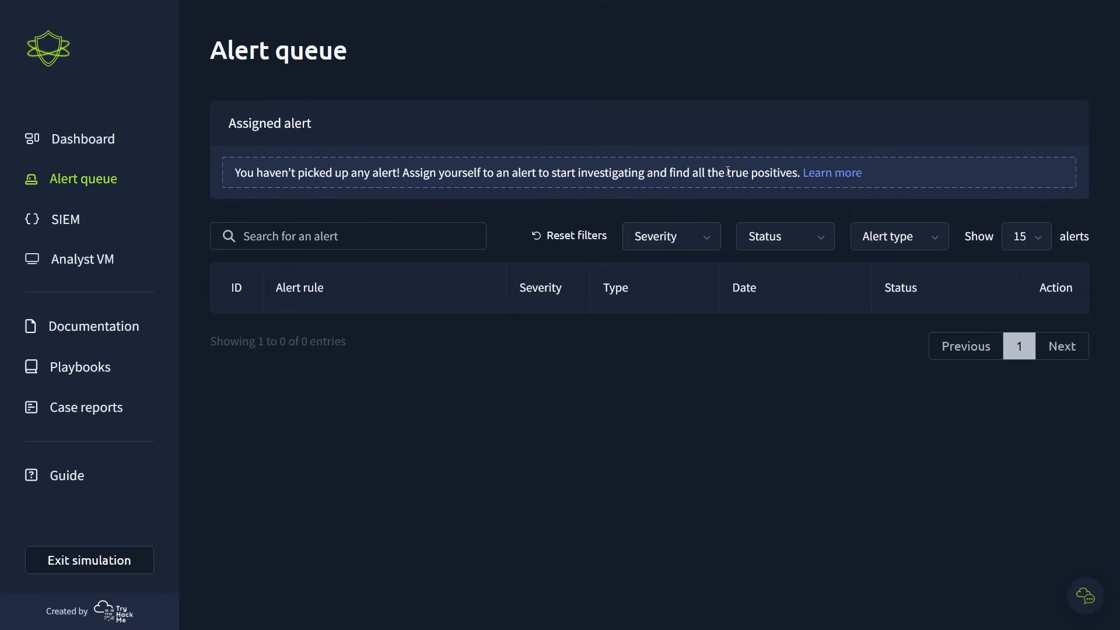
drag(727, 174, 796, 174)
click(797, 174)
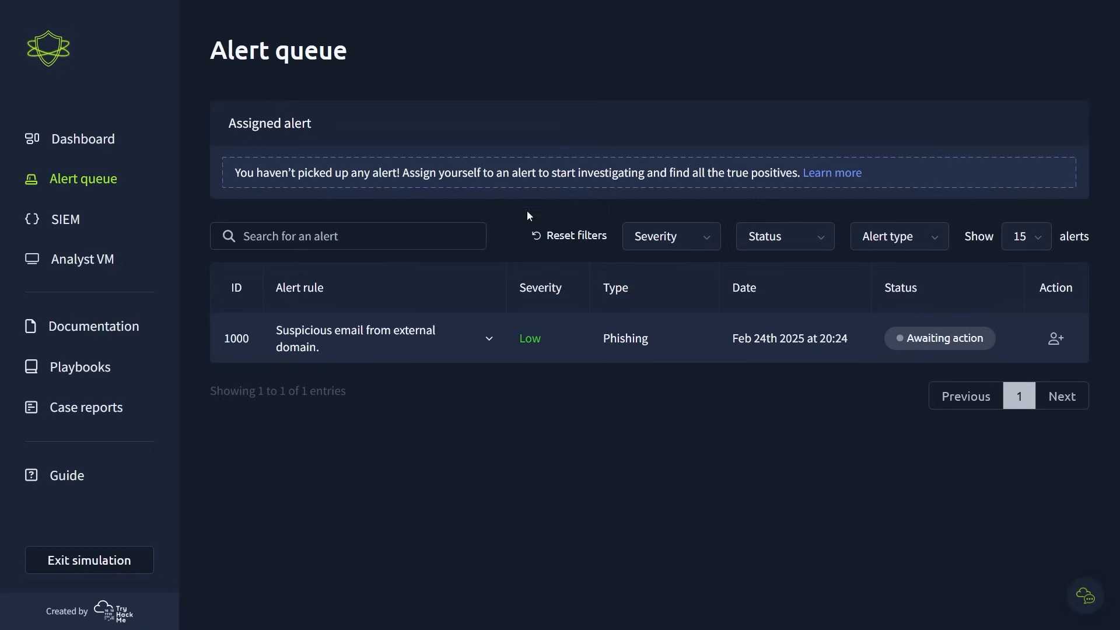
- Expand alert 1000 and read its description, including the SOC Head's note on the detection rule
click(379, 348)
scroll(1033, 505, down, 1)
scroll(1033, 505, down, 2)
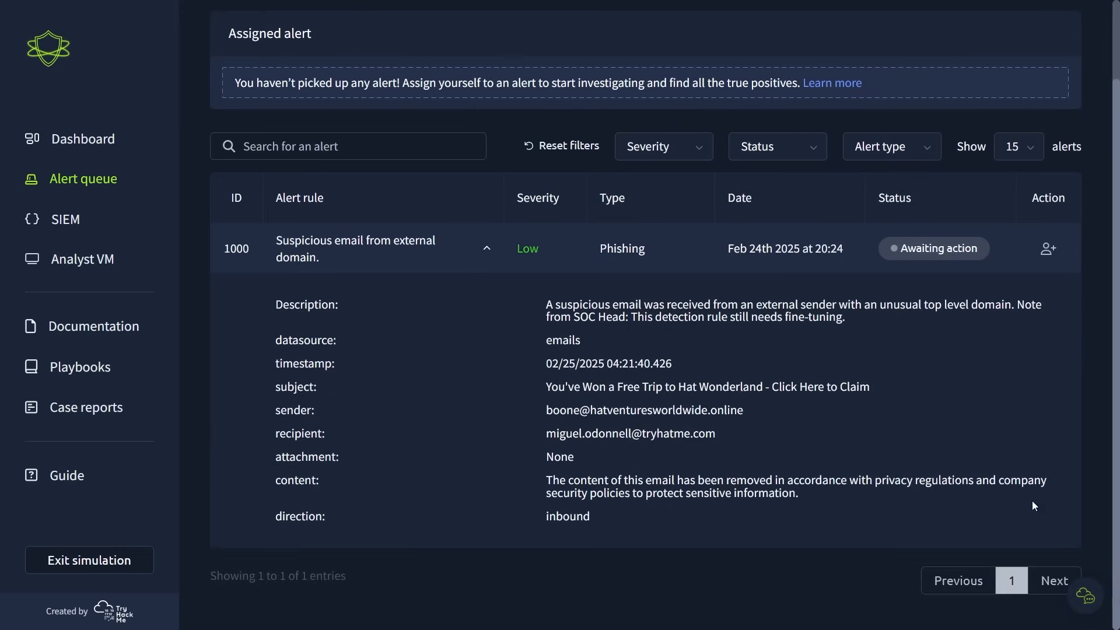
drag(546, 304, 1044, 310)
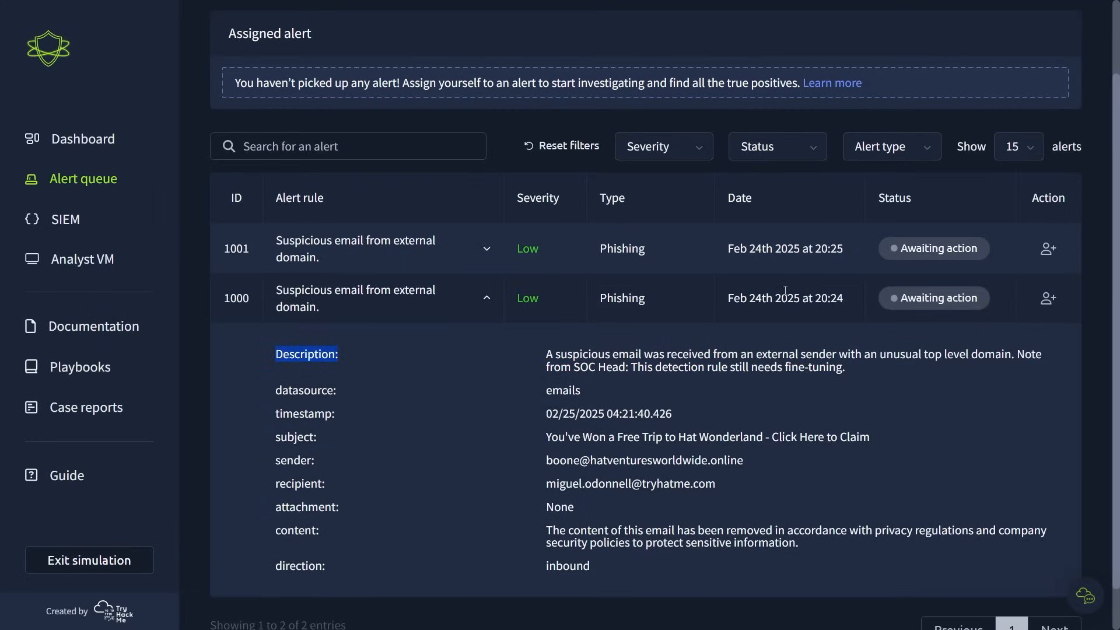
drag(632, 368, 839, 367)
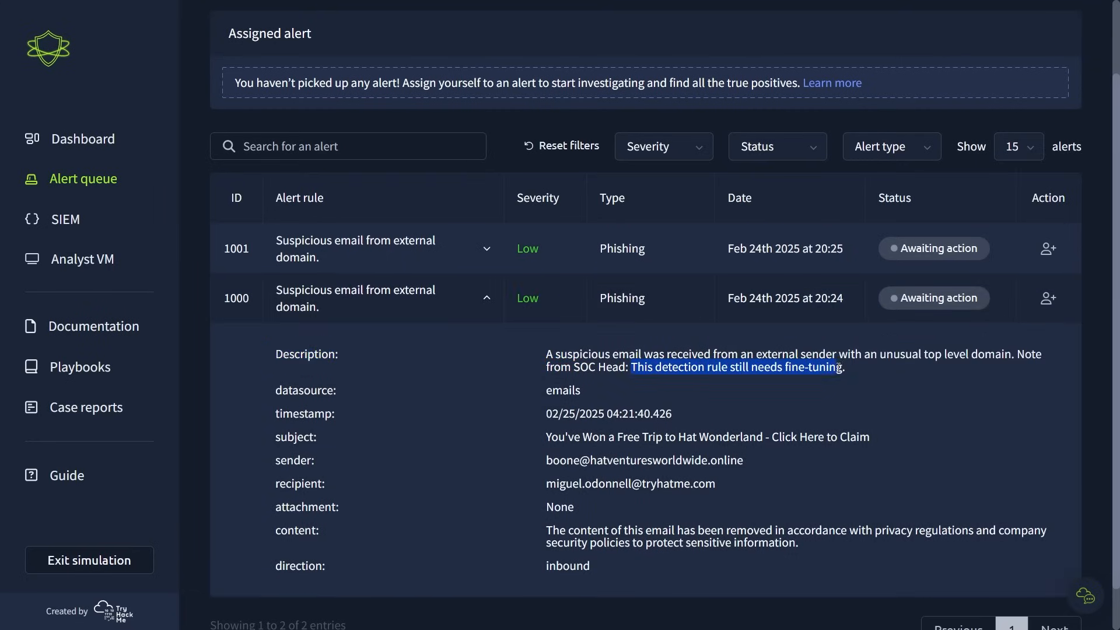
click(848, 368)
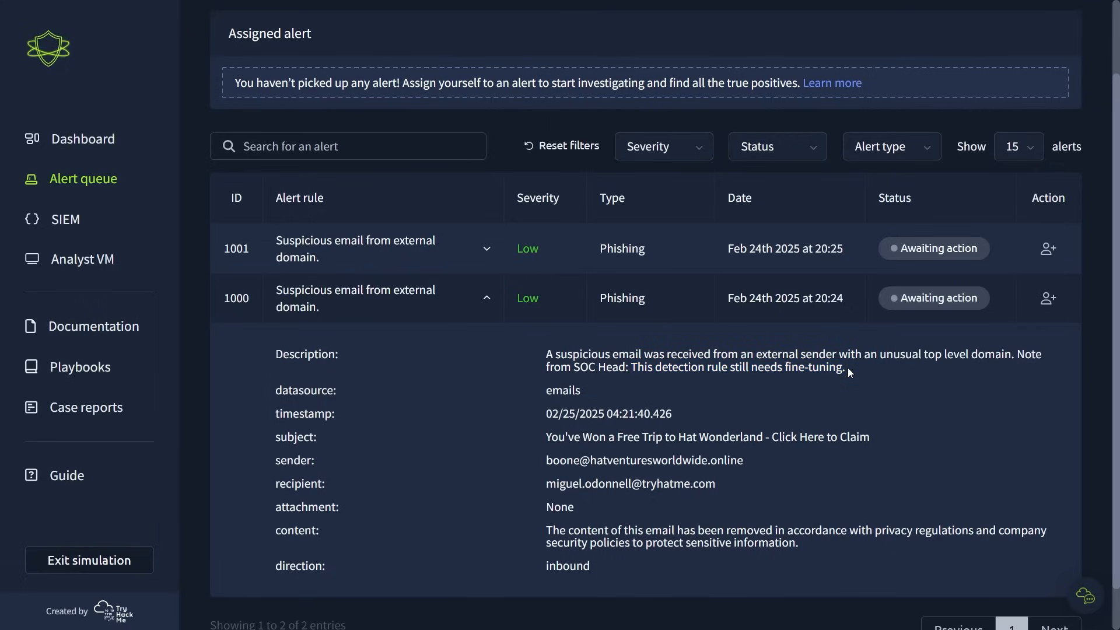
- Examine the subject, sender and content fields of the email in alert 1000
scroll(477, 390, down, 1)
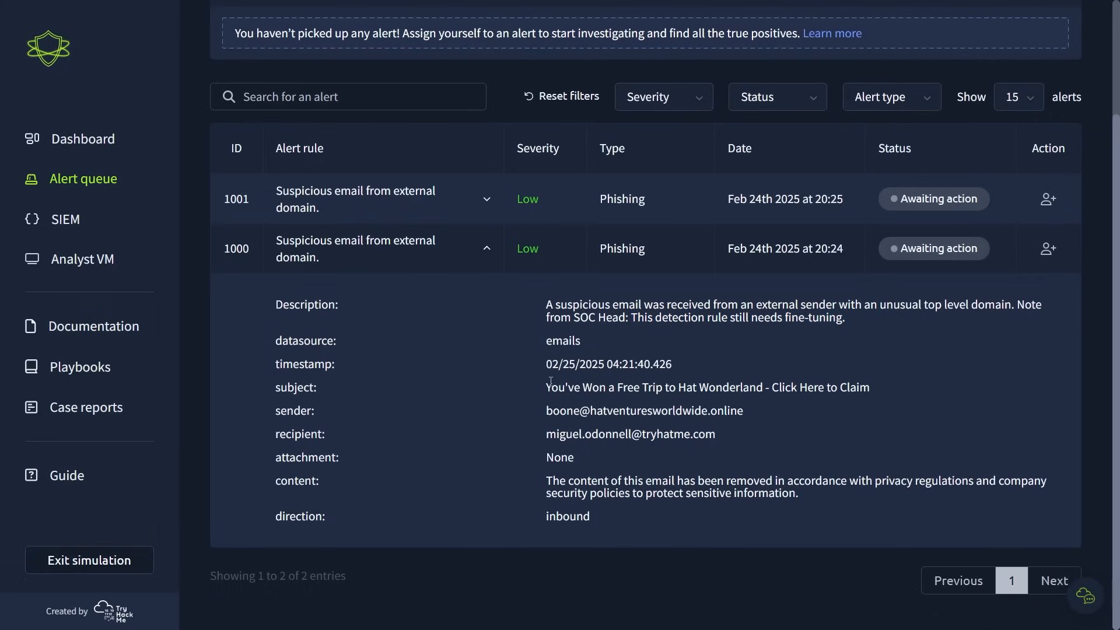
drag(557, 387, 867, 388)
click(890, 391)
drag(544, 411, 758, 411)
click(758, 412)
drag(546, 481, 1049, 489)
click(1049, 489)
- Take ownership of alert 1000 and return to the scenario dashboard
click(1048, 248)
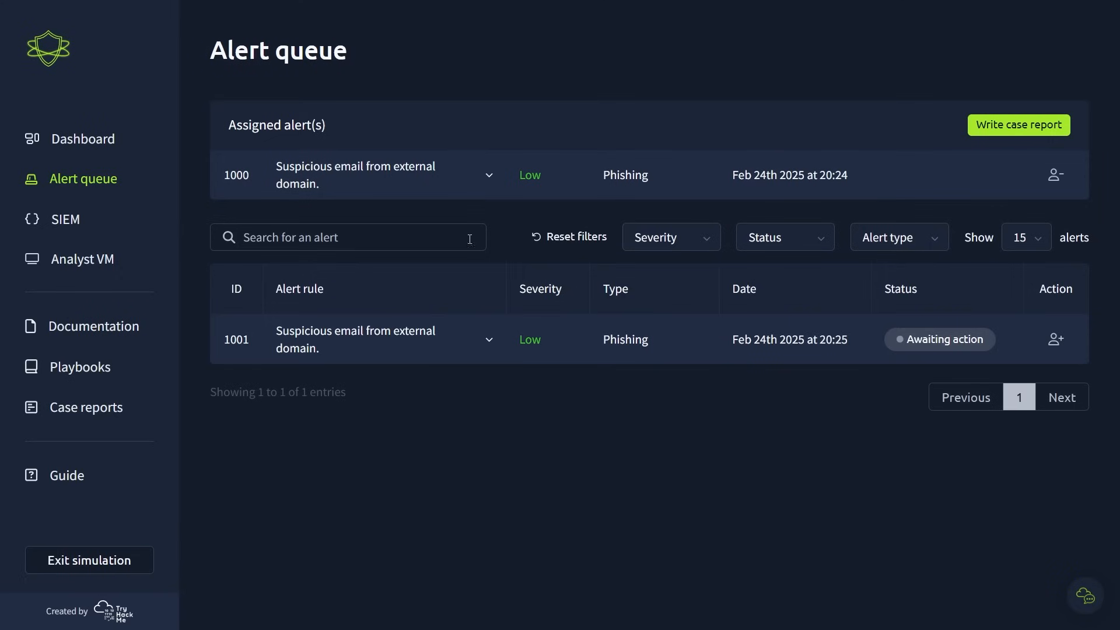
click(62, 144)
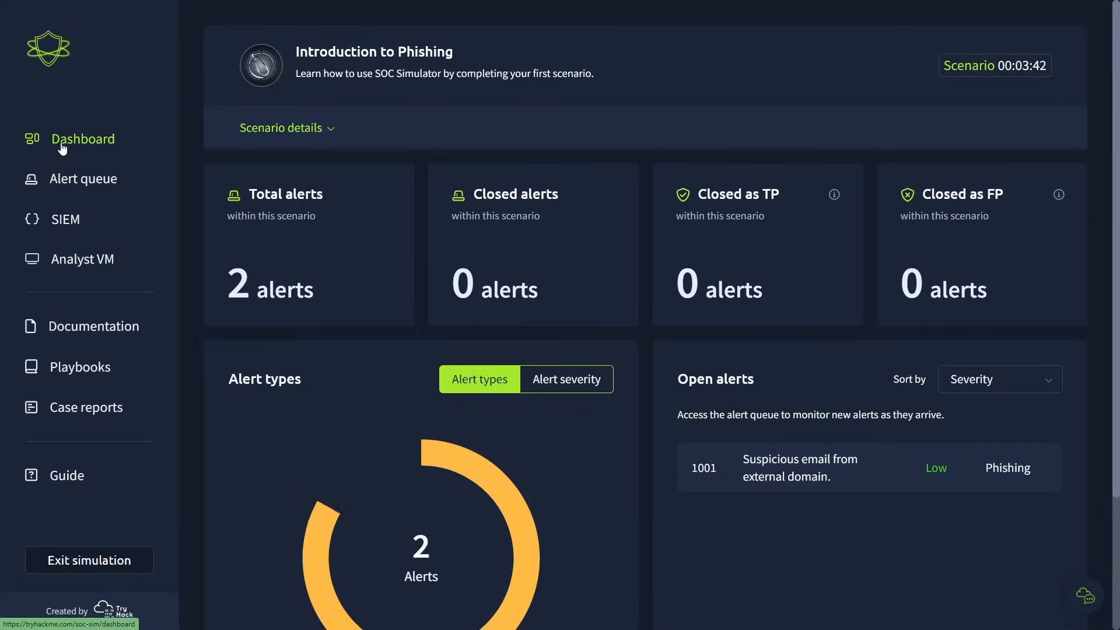
- Review the dashboard's open alerts list, its sort options and the details of alert 1001
scroll(657, 473, down, 3)
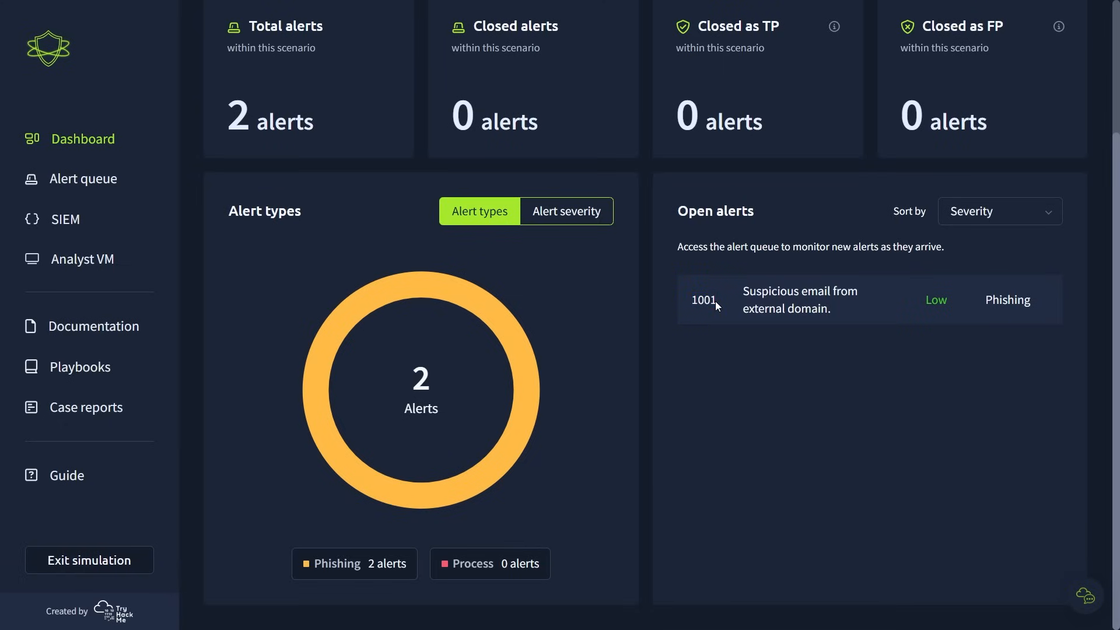
click(980, 225)
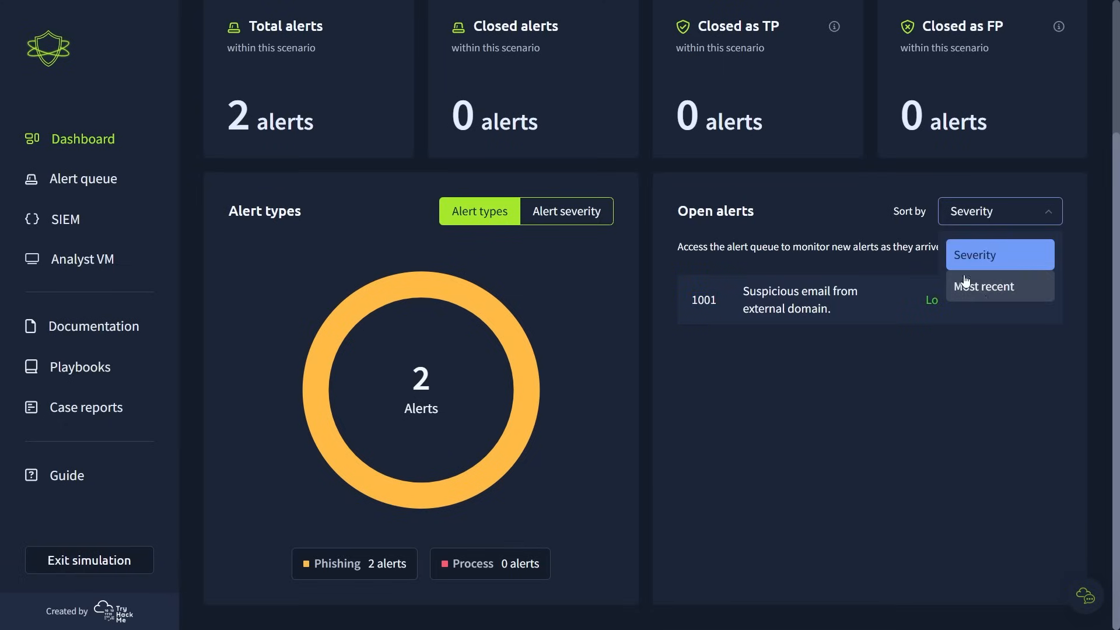
click(868, 216)
drag(711, 304, 1035, 310)
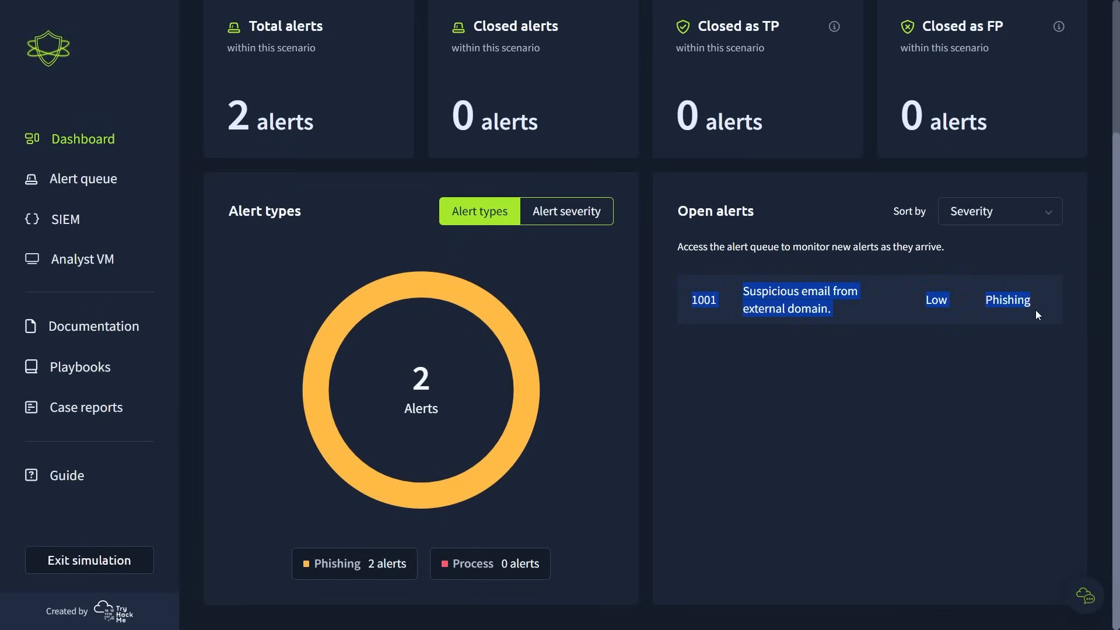
click(1039, 312)
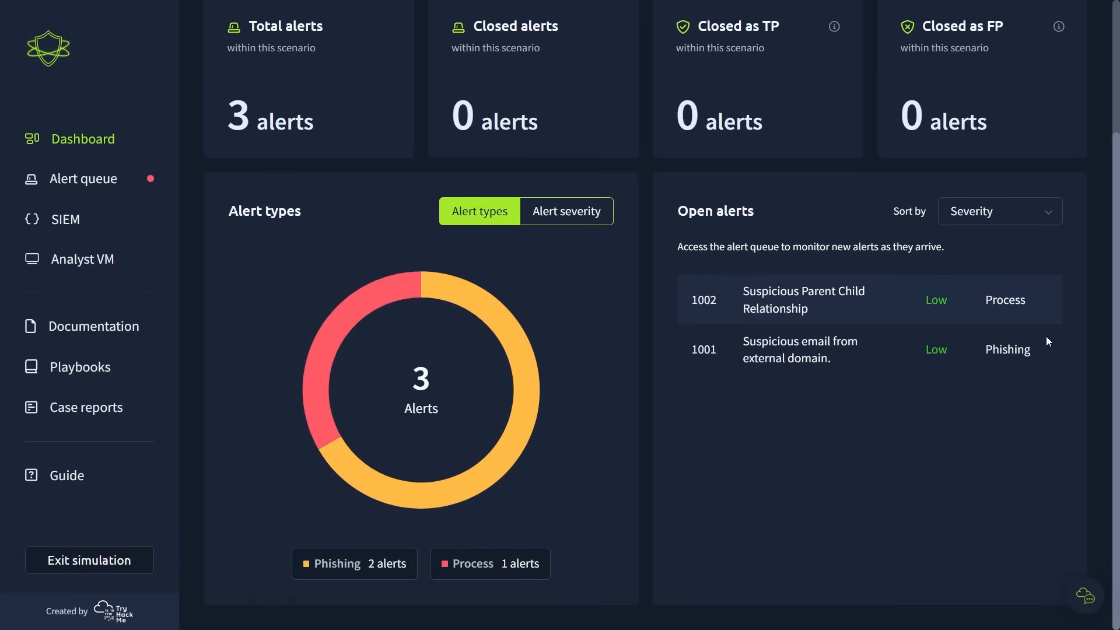
- Examine the Suspicious Parent Child Relationship entry in the open alerts and the Alert types chart
drag(741, 292, 870, 311)
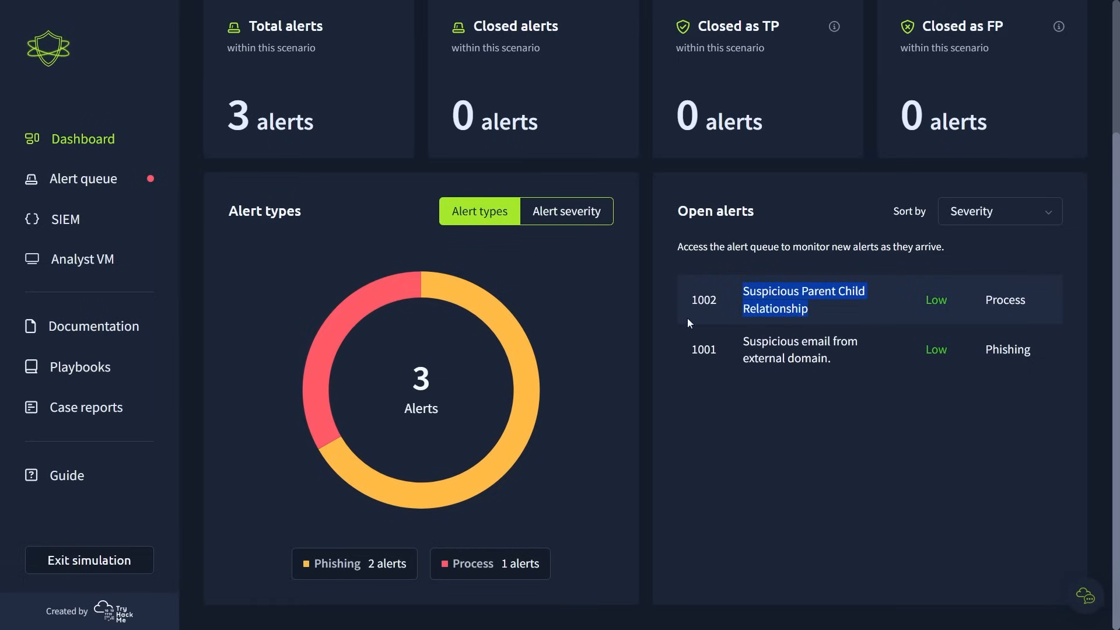
click(614, 310)
drag(232, 224, 310, 219)
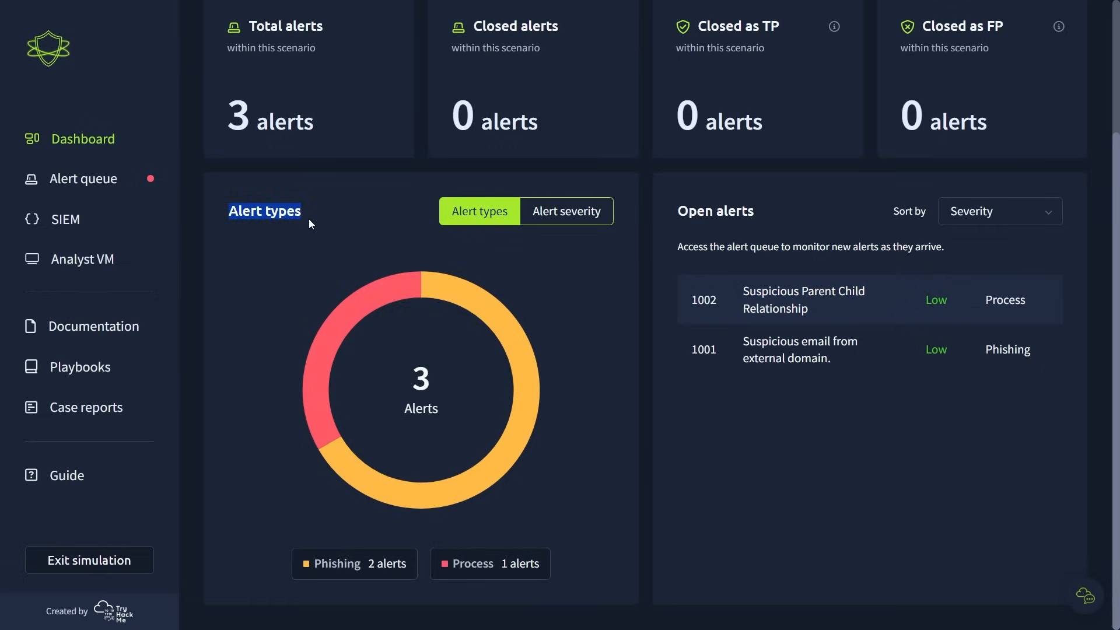
click(310, 222)
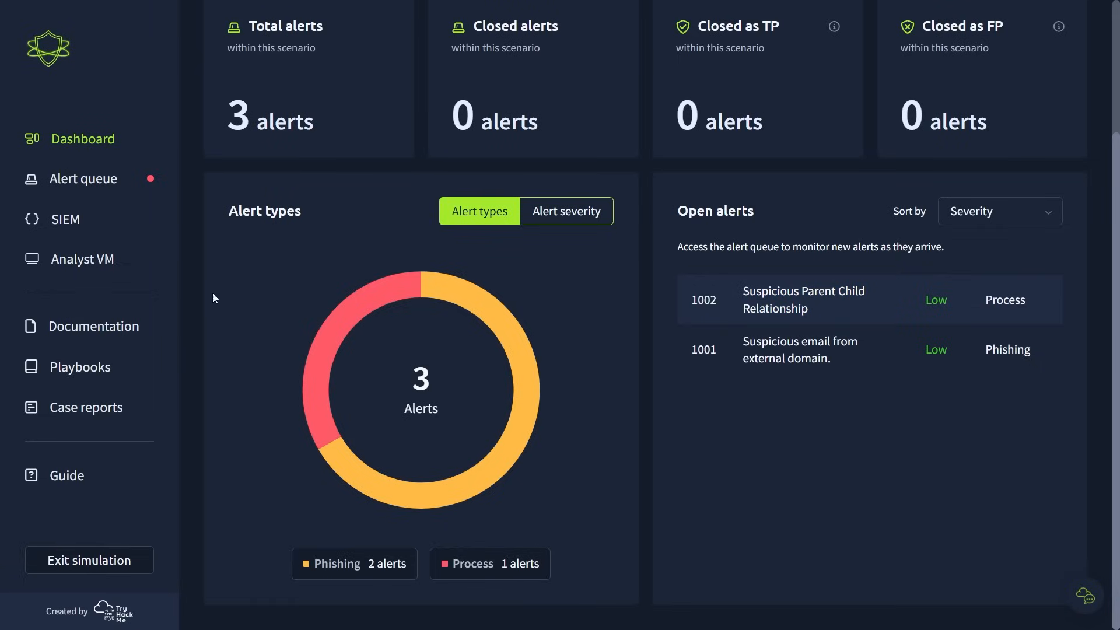
- Open the alert queue, expand alert 1002 and read its description and data source
click(80, 189)
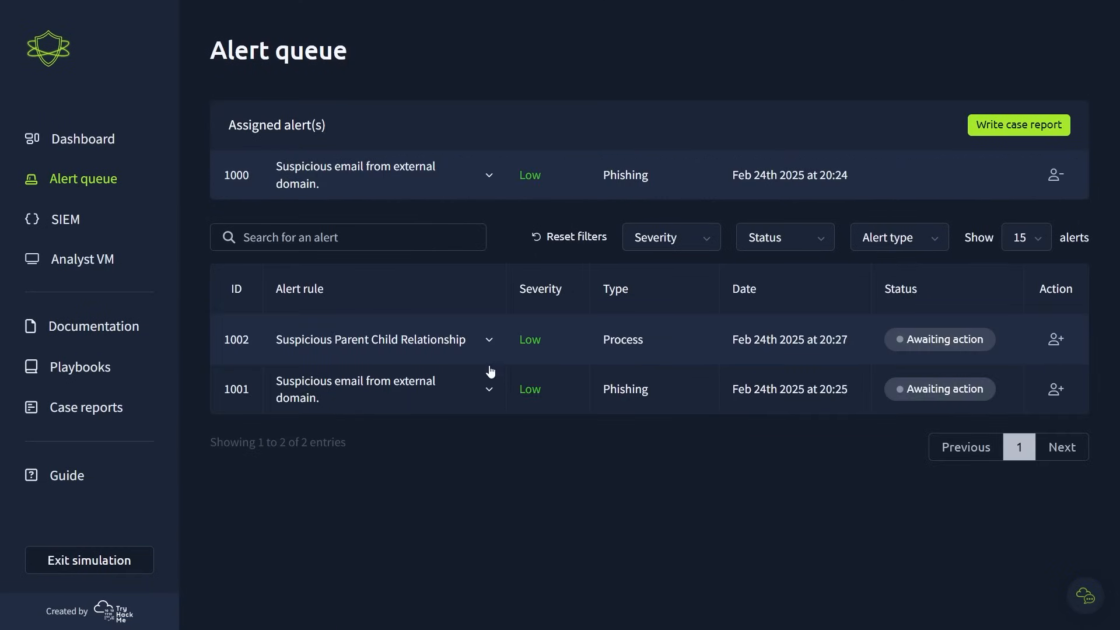
click(489, 342)
scroll(506, 411, down, 1)
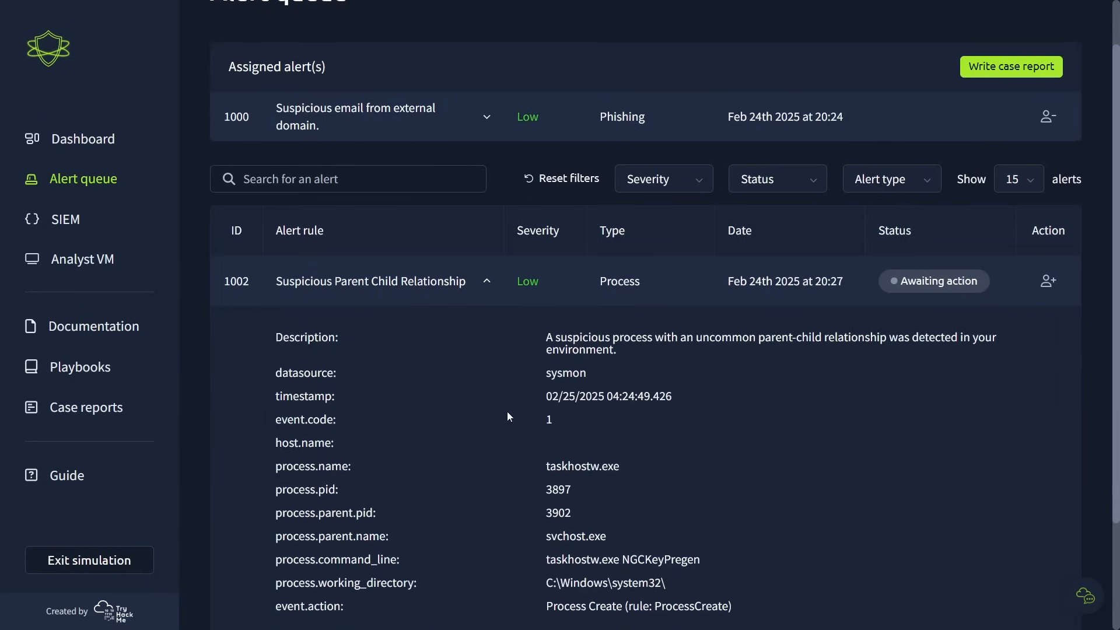
scroll(508, 416, down, 1)
drag(548, 316, 623, 319)
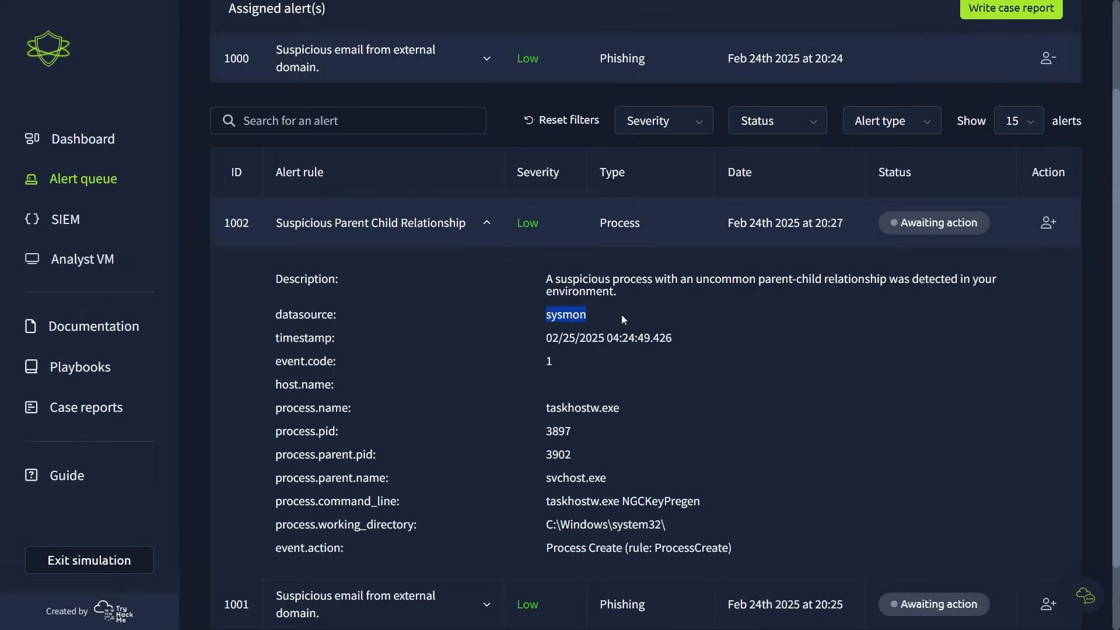
drag(547, 279, 996, 298)
click(994, 294)
- Examine the parent process name and command line fields of alert 1002
scroll(840, 363, down, 2)
drag(547, 396, 708, 418)
click(634, 396)
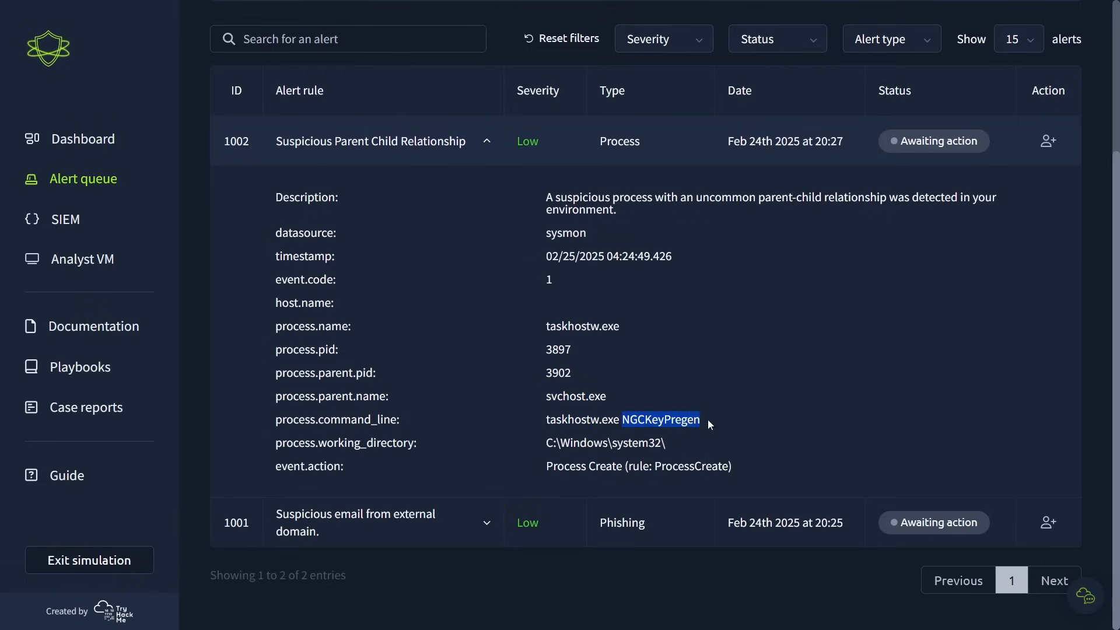
click(709, 419)
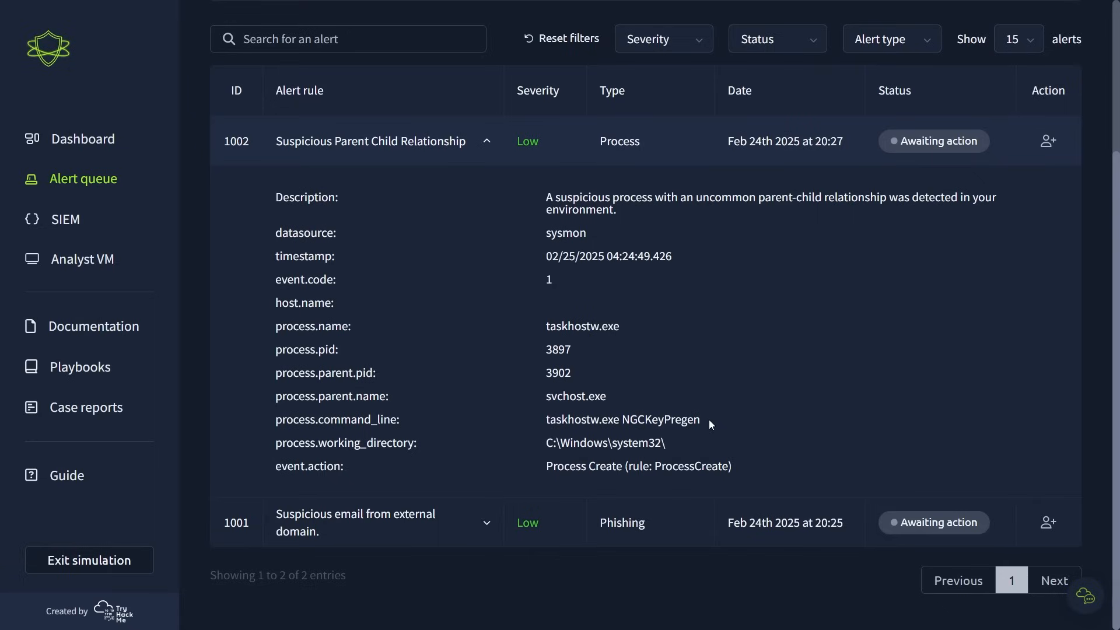
- Expand the assigned alert 1000 and read the email's subject again
scroll(709, 425, up, 3)
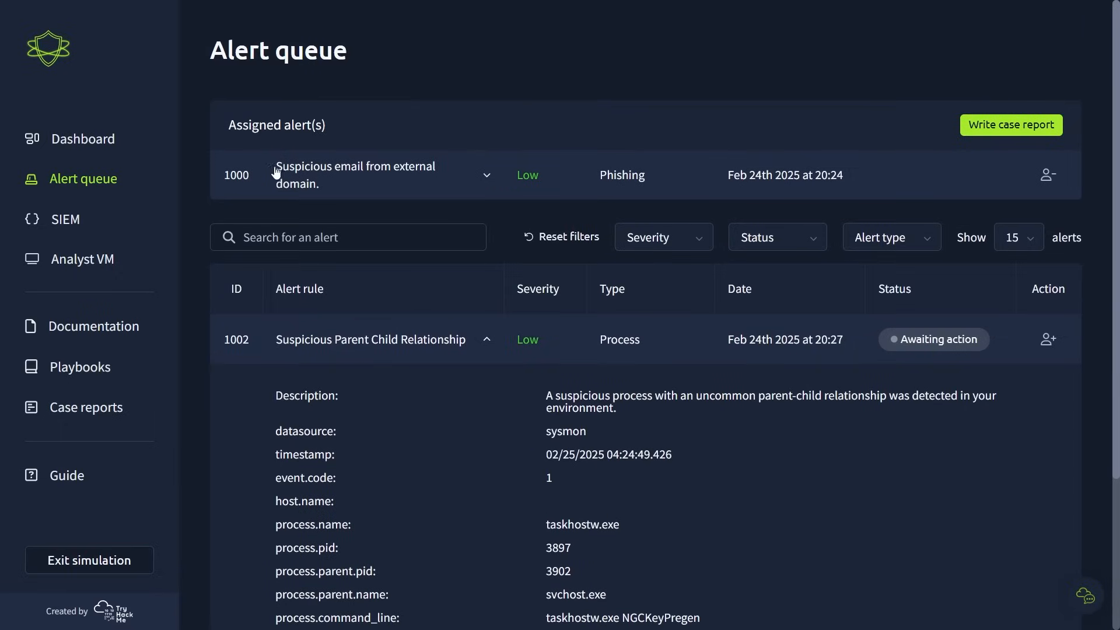
click(484, 178)
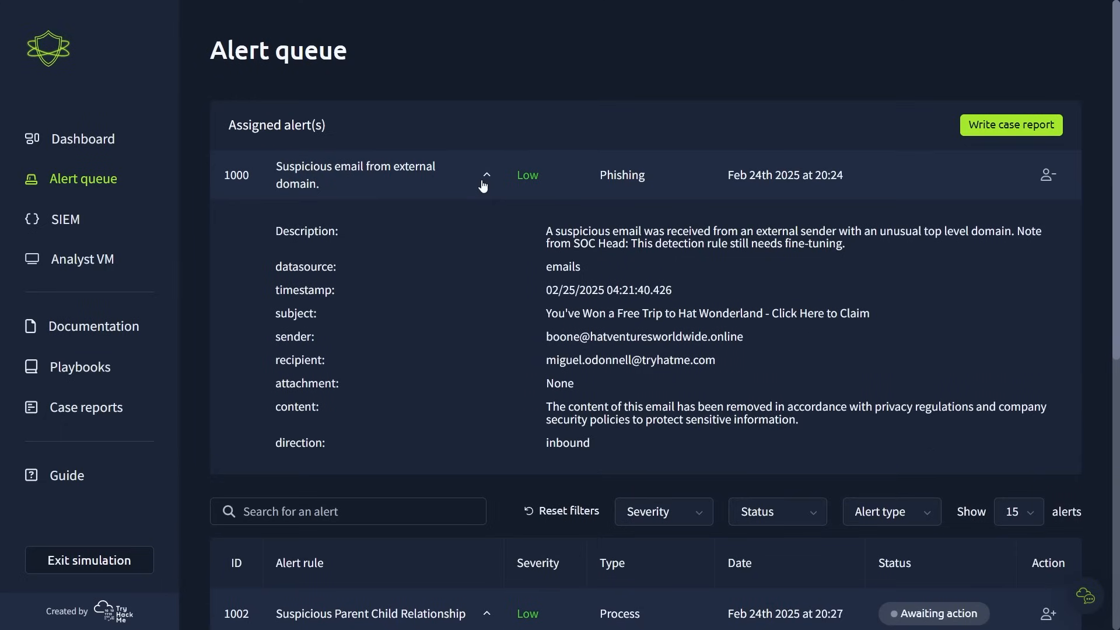
drag(533, 317, 870, 319)
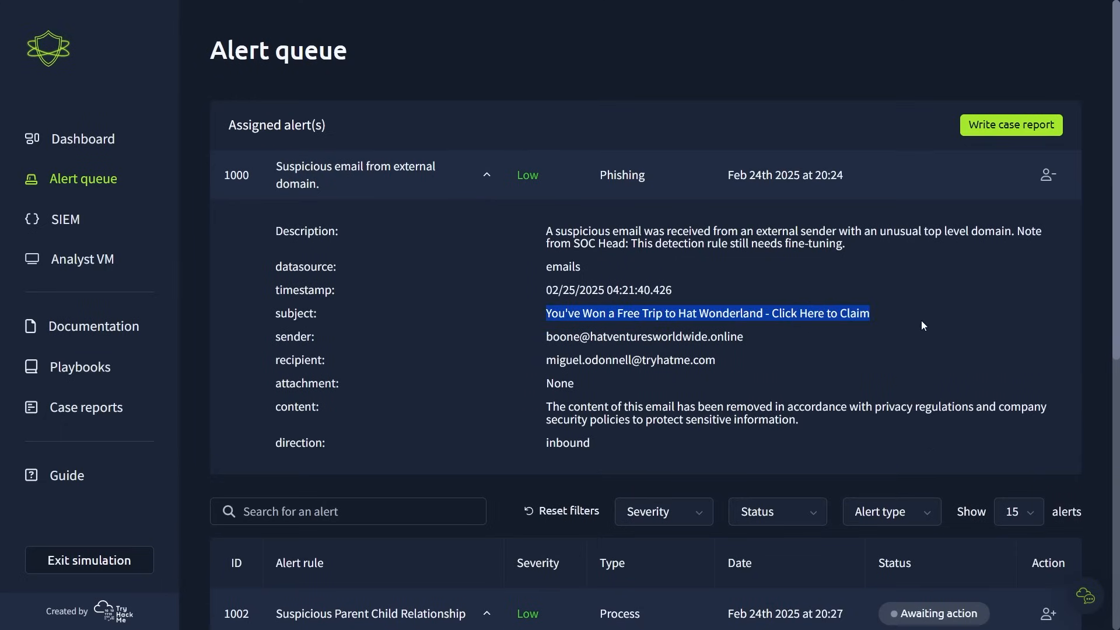
click(869, 319)
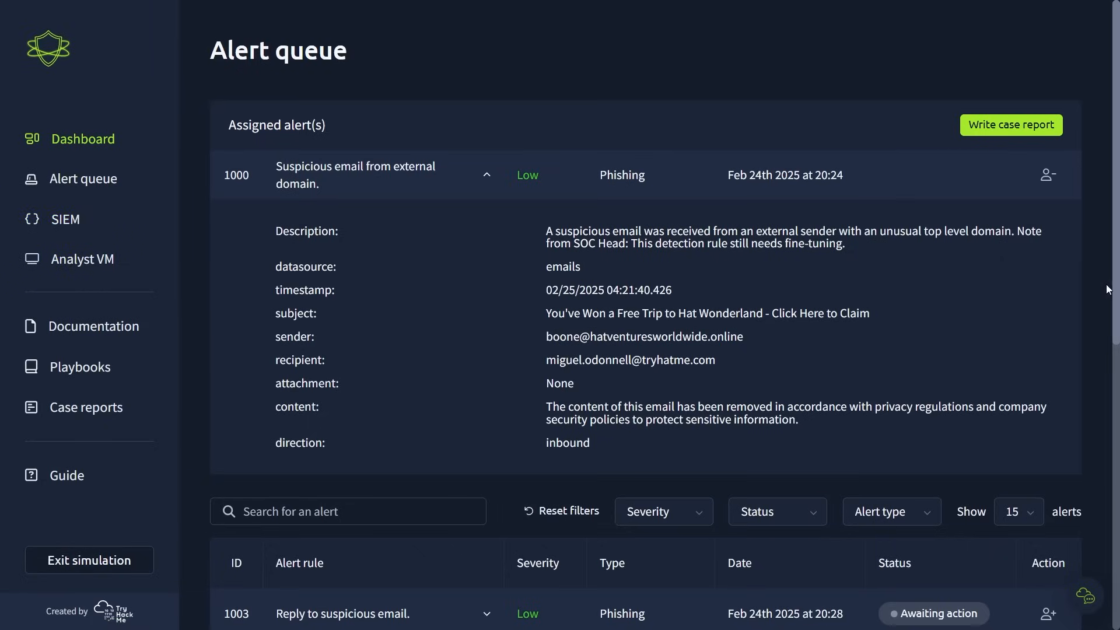
- Collapse alert 1002, then expand alert 1003 and read its description, SOC Head note and email fields
scroll(1114, 291, down, 9)
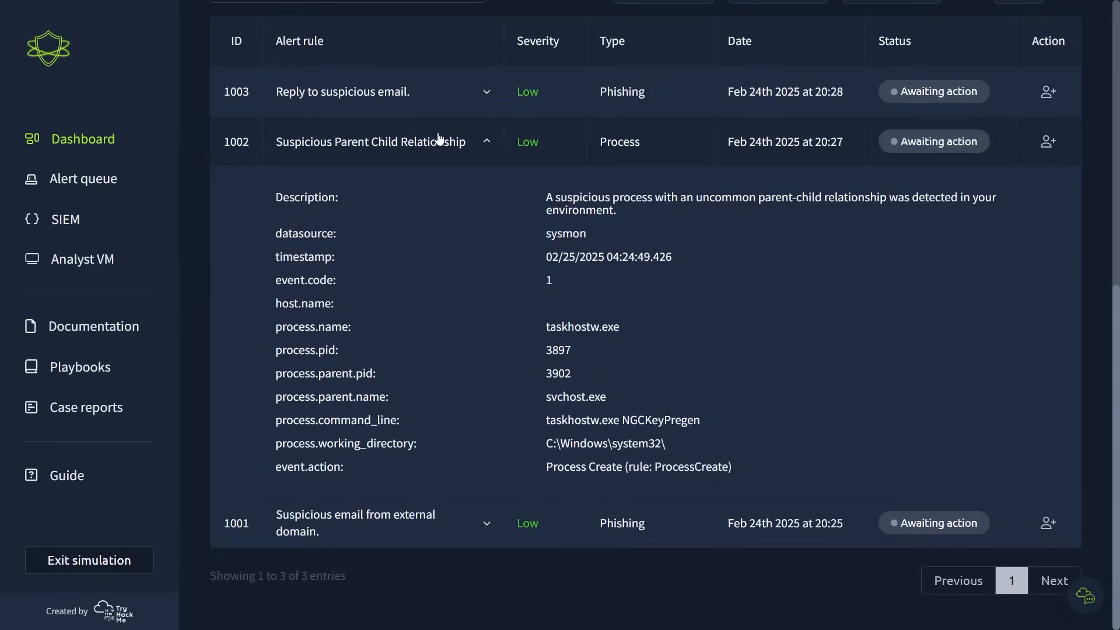
click(487, 145)
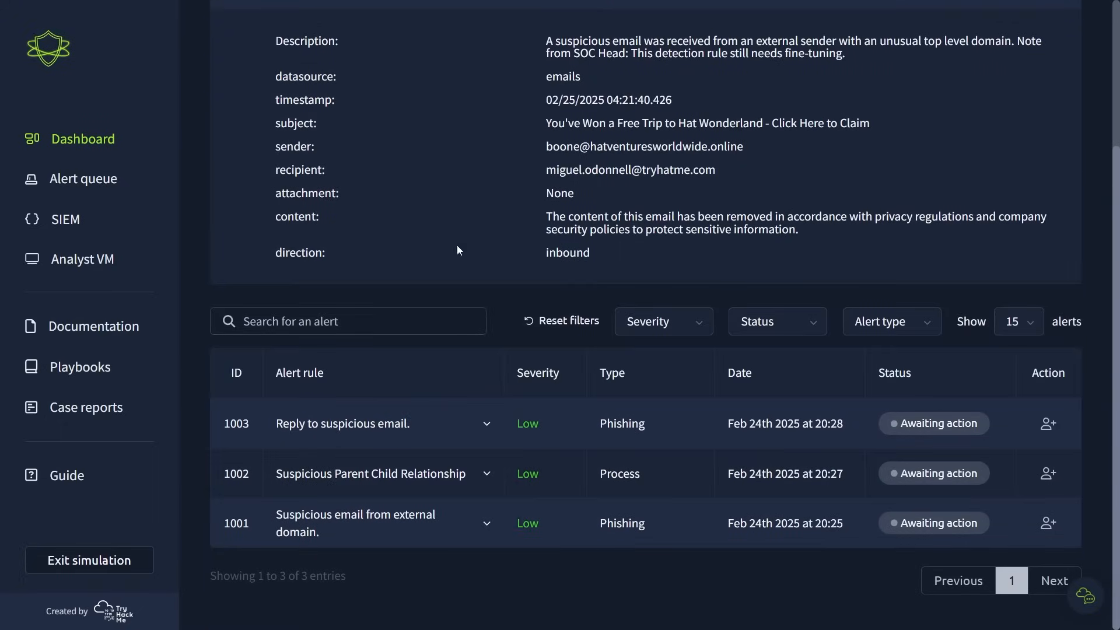
click(483, 425)
scroll(483, 425, down, 3)
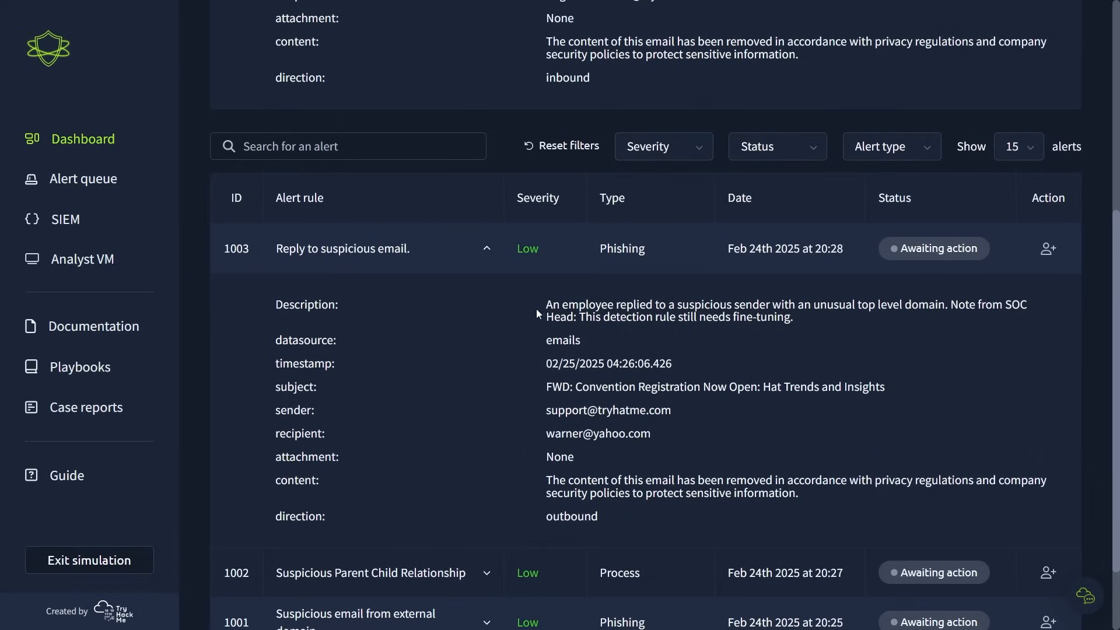
drag(536, 309, 806, 312)
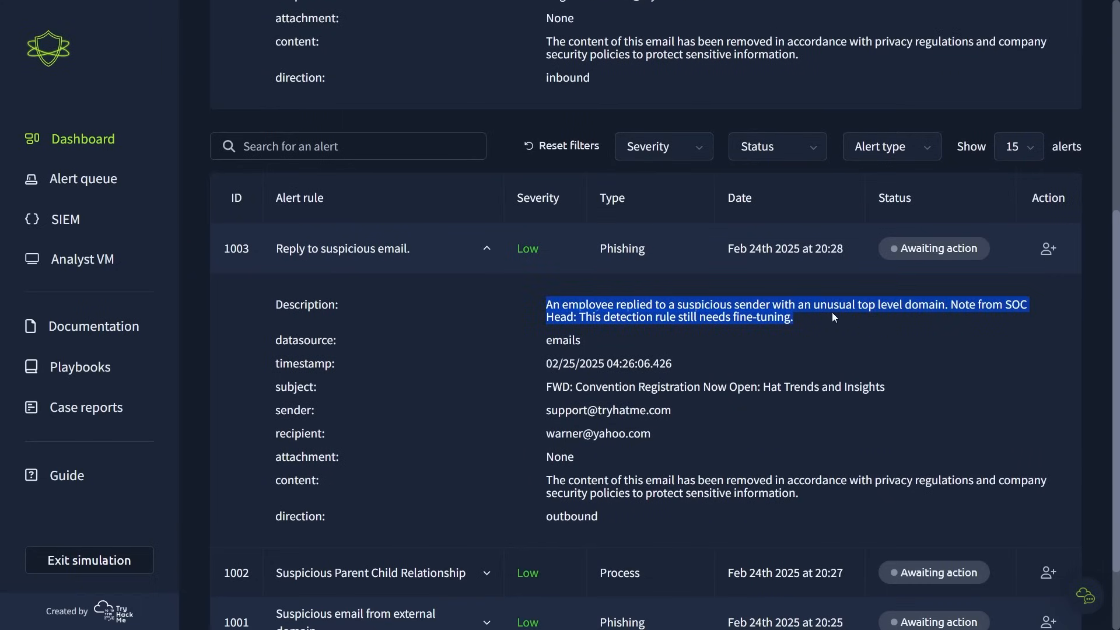
click(821, 313)
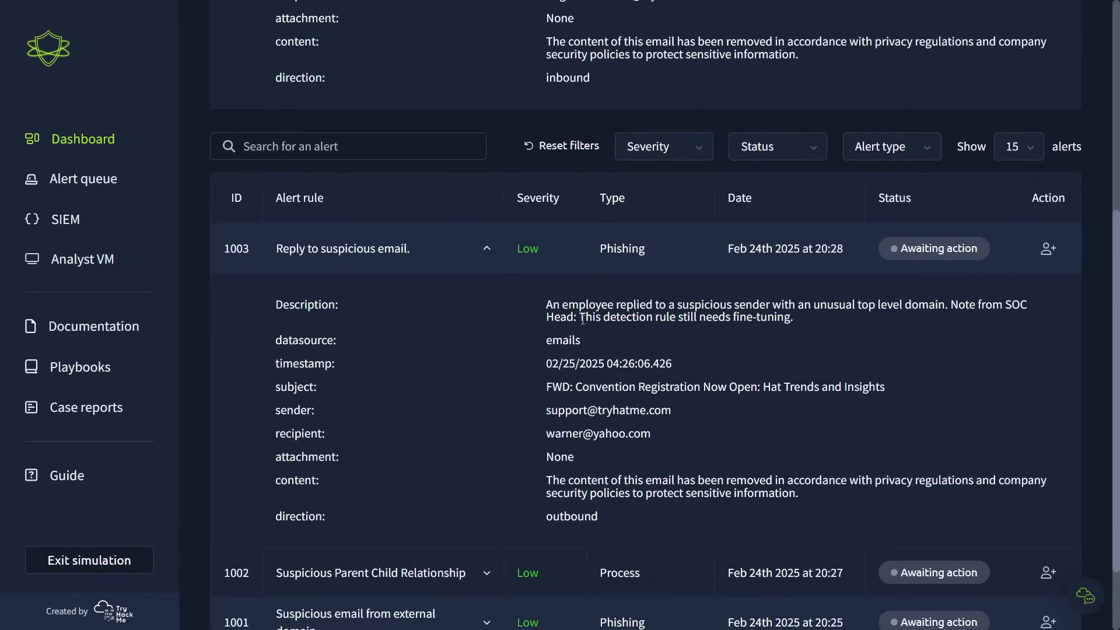
drag(582, 319, 805, 323)
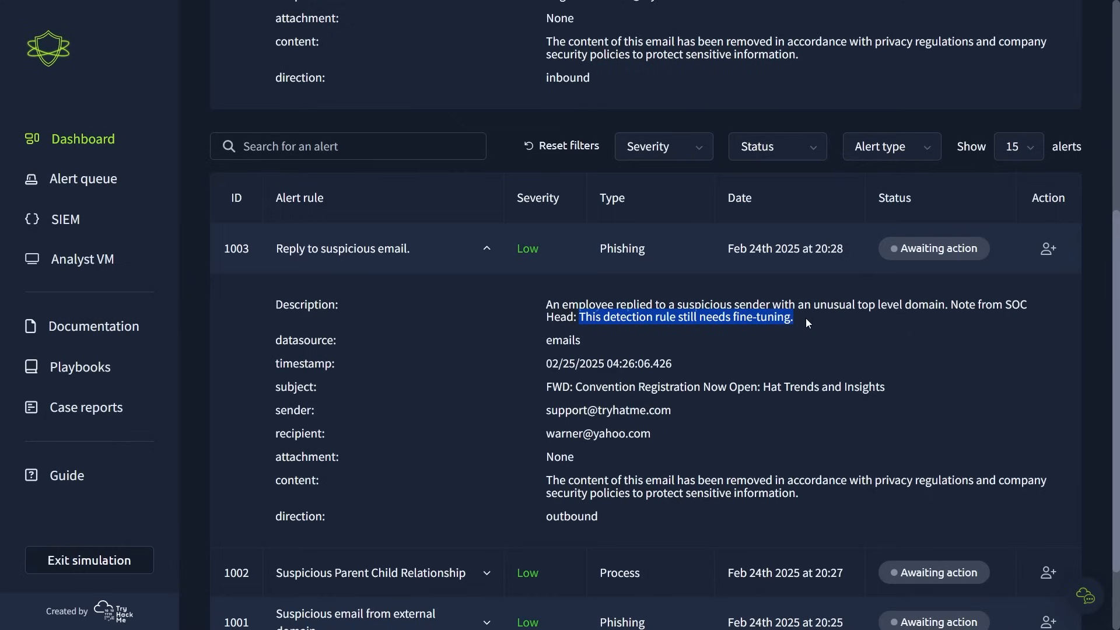
click(806, 322)
scroll(805, 324, down, 2)
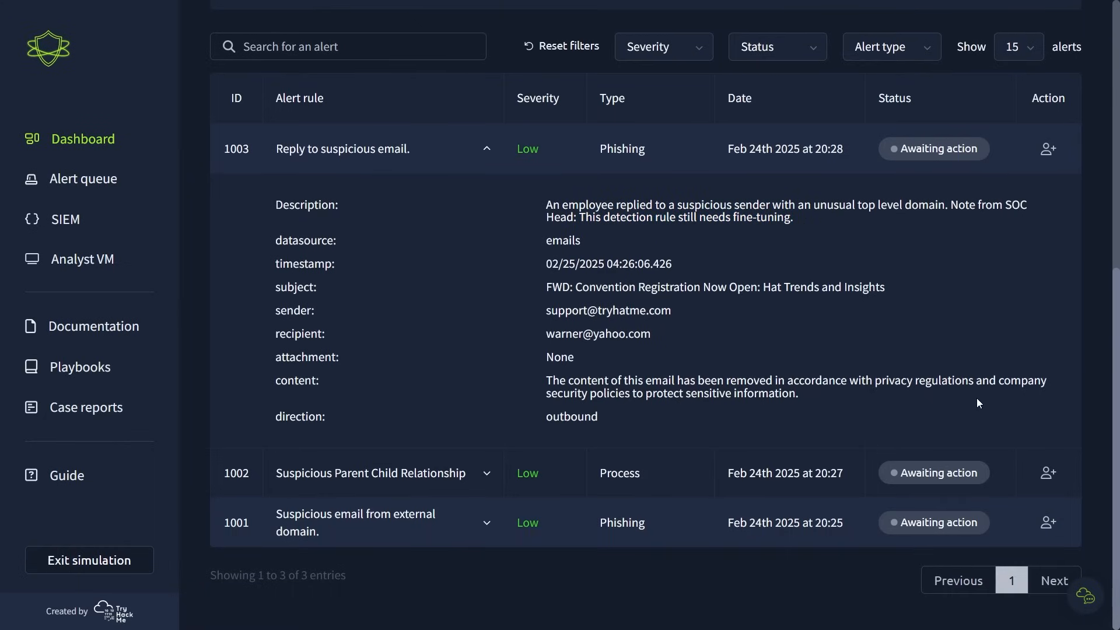
- Switch to the Splunk SIEM and look through the most recent sysmon and email events
scroll(1067, 419, up, 6)
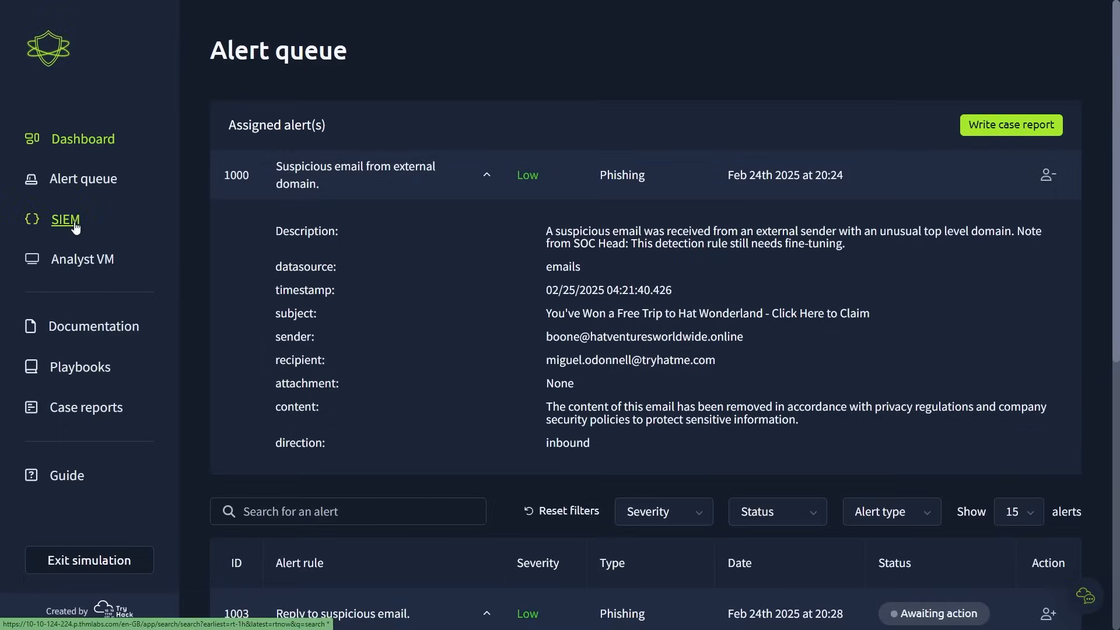
click(66, 220)
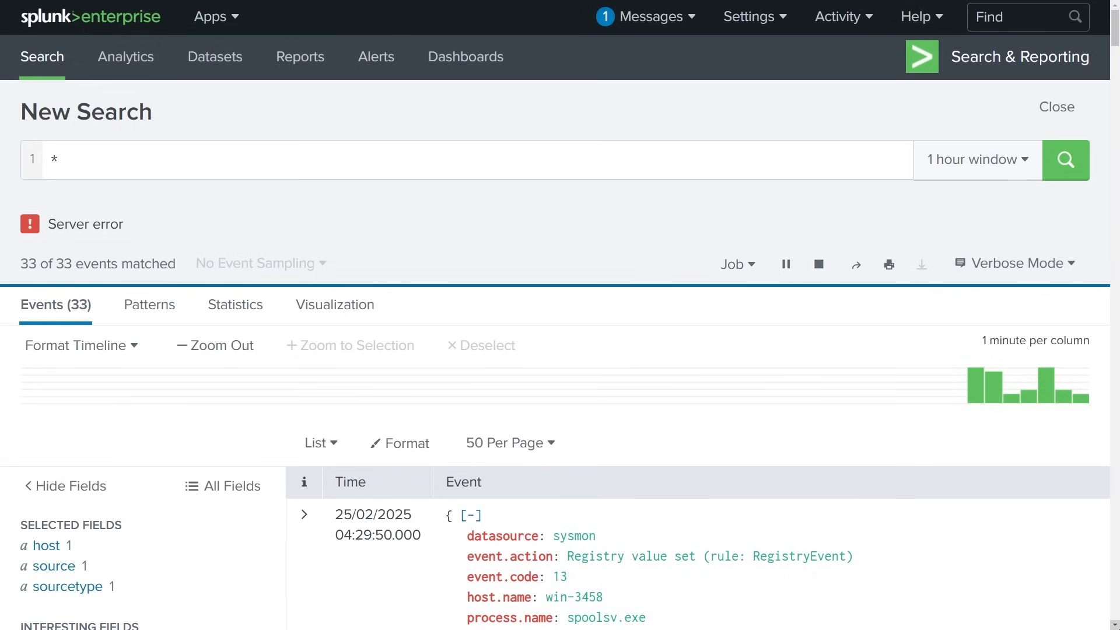
scroll(1101, 609, down, 6)
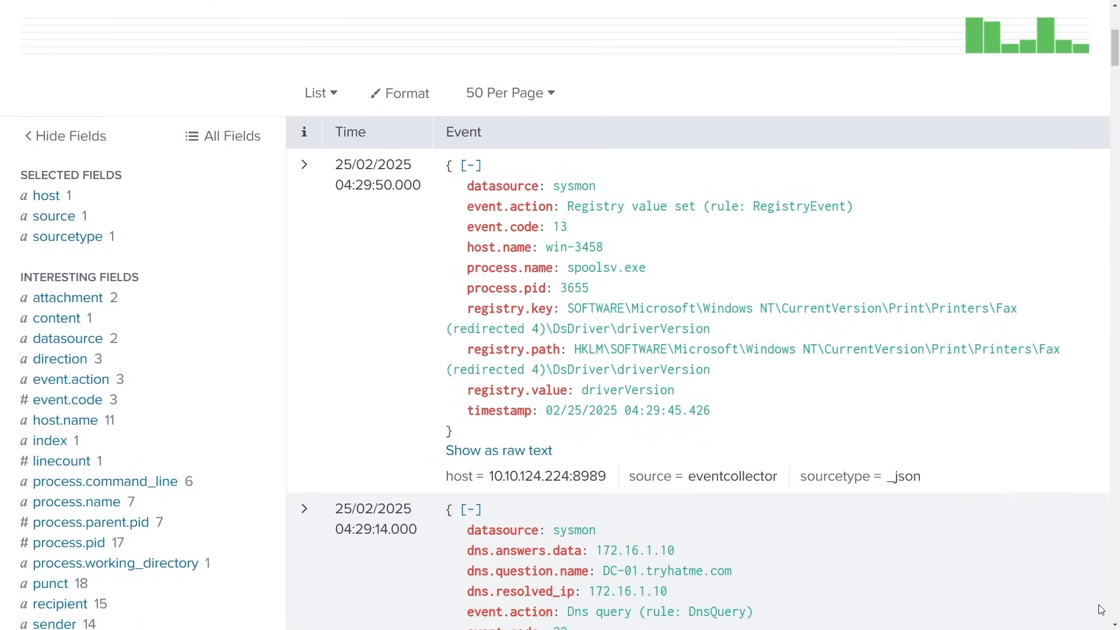
scroll(1101, 610, down, 4)
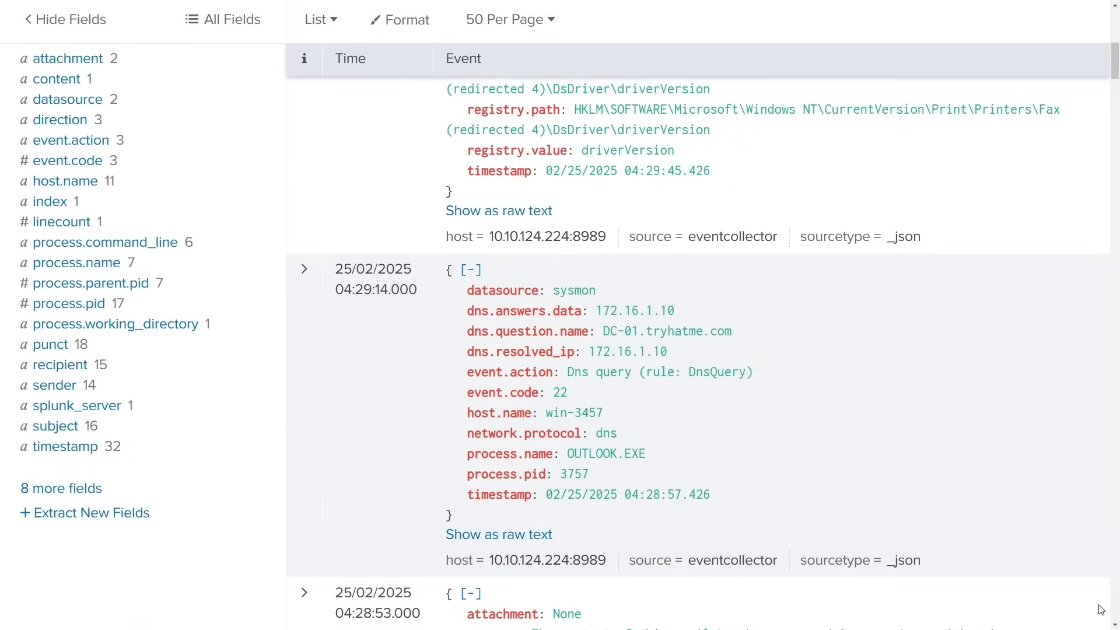
scroll(1101, 609, down, 7)
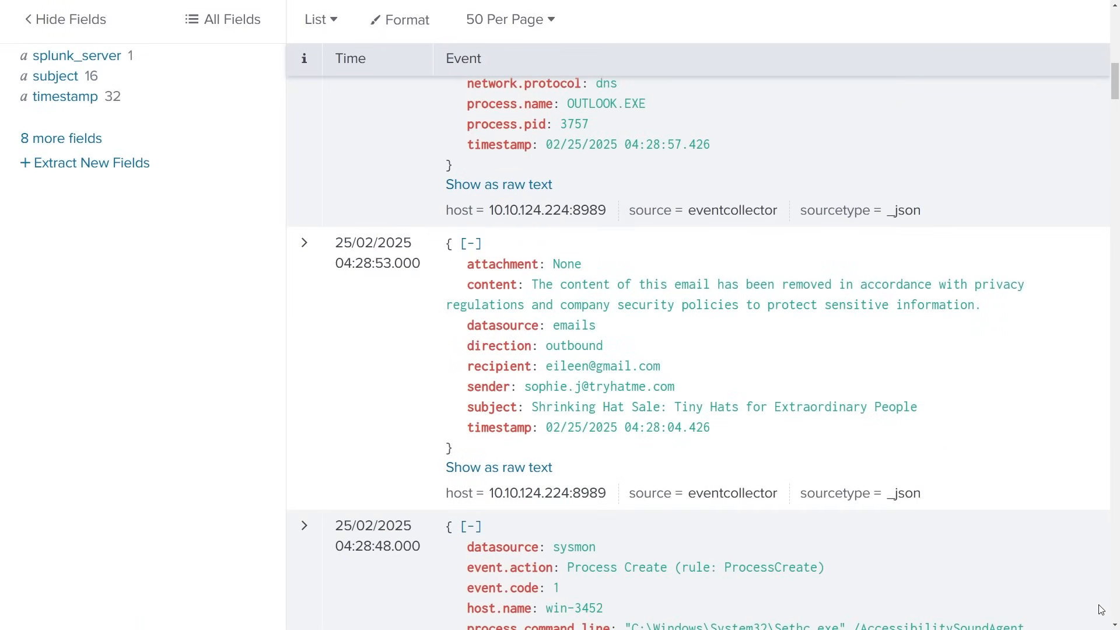
scroll(1101, 610, down, 2)
scroll(1101, 610, down, 4)
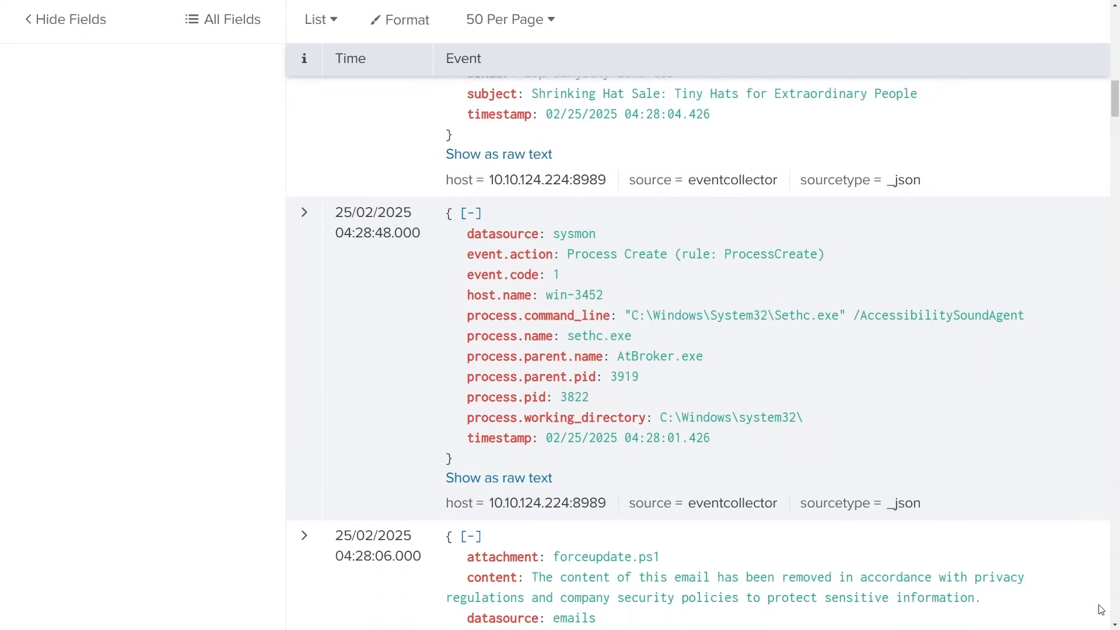
scroll(1101, 610, down, 3)
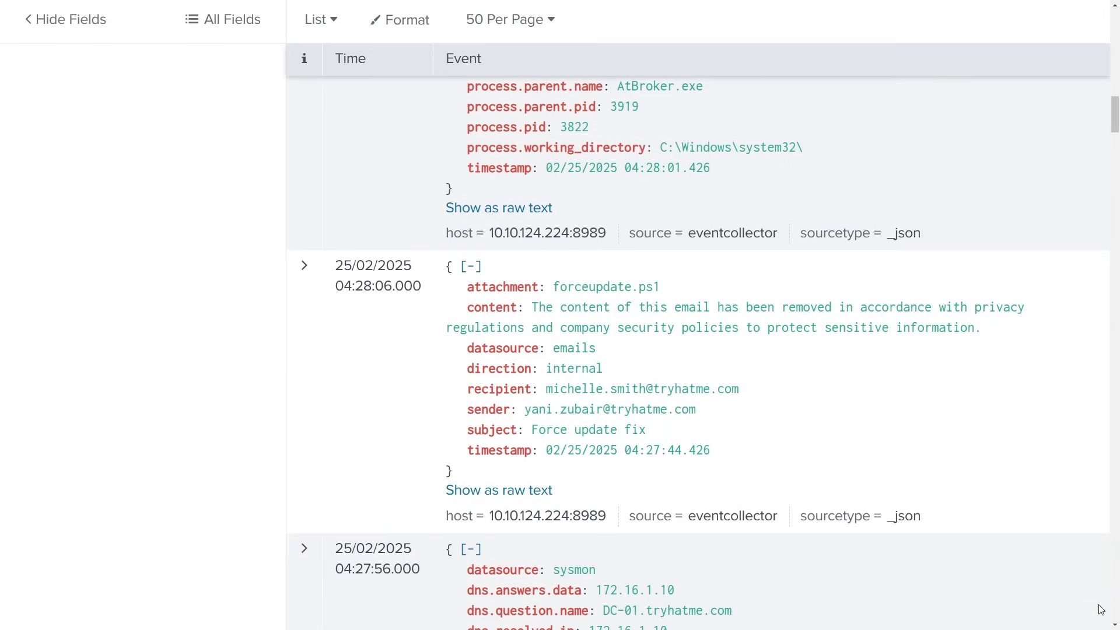
- Check the forceupdate.ps1 attachment in the "Force update fix" email event and look through the older events
drag(553, 289, 665, 288)
click(668, 292)
scroll(1075, 596, down, 1)
scroll(1075, 597, down, 9)
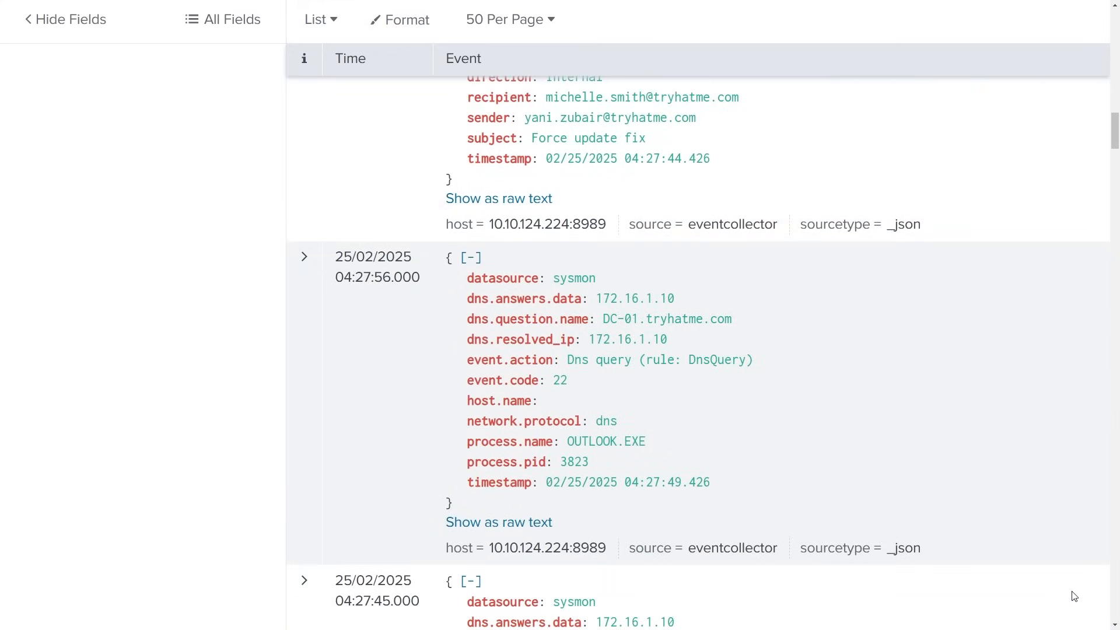
scroll(1075, 596, down, 8)
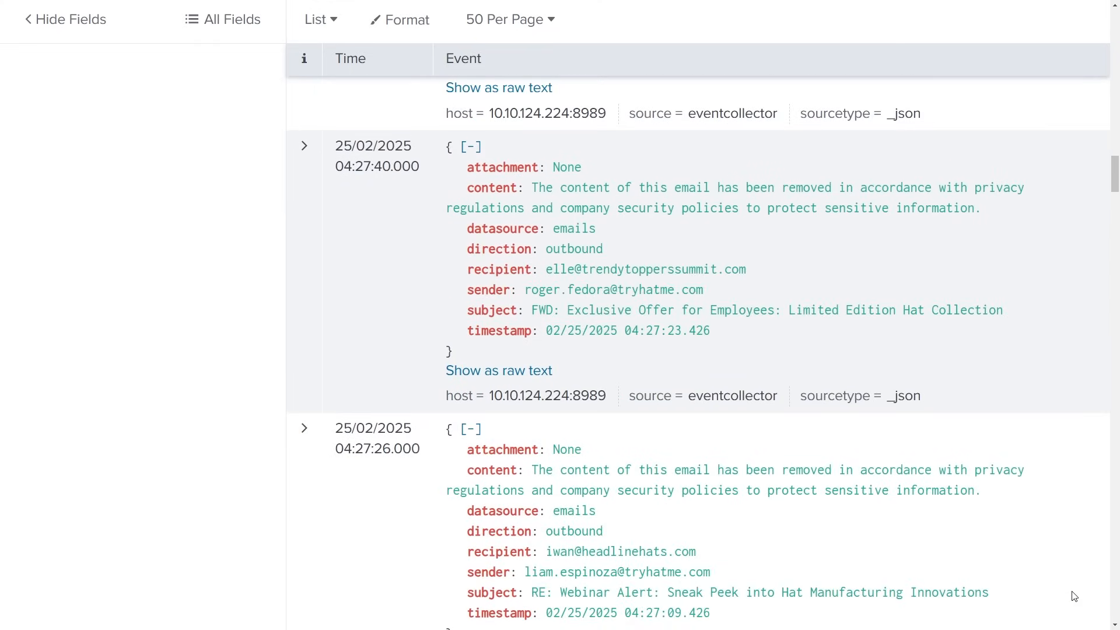
scroll(1075, 597, down, 8)
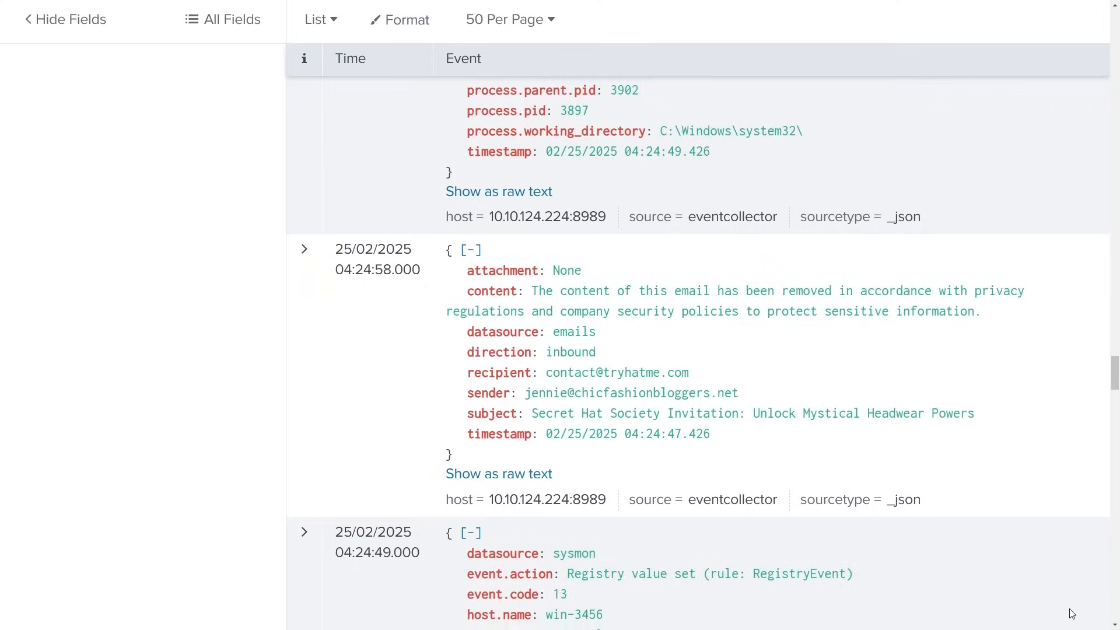
scroll(1072, 613, down, 10)
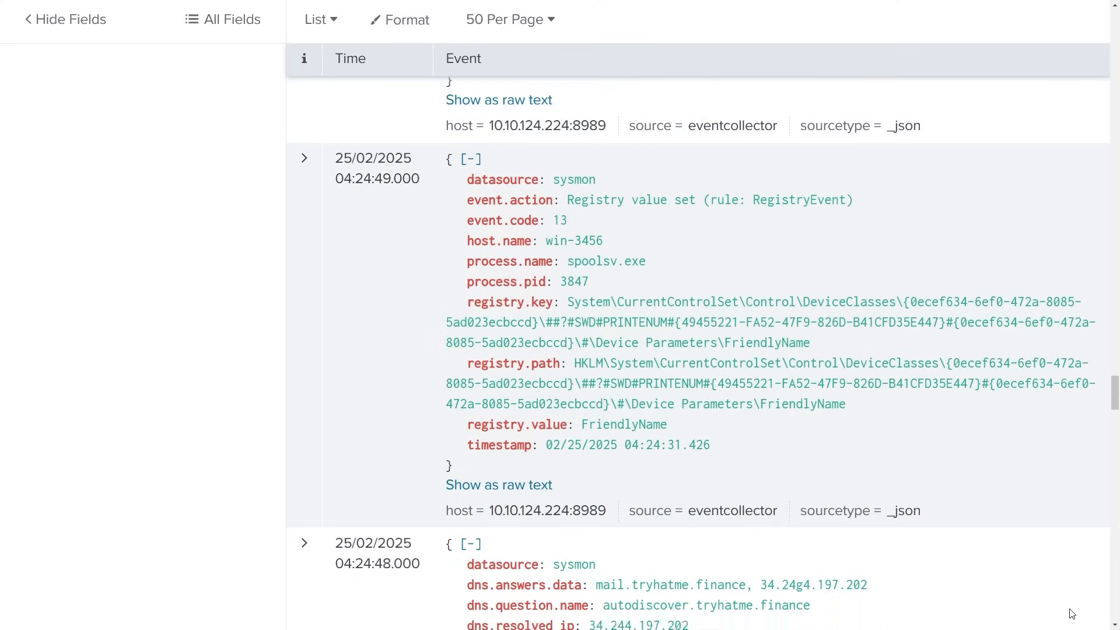
scroll(1072, 613, down, 10)
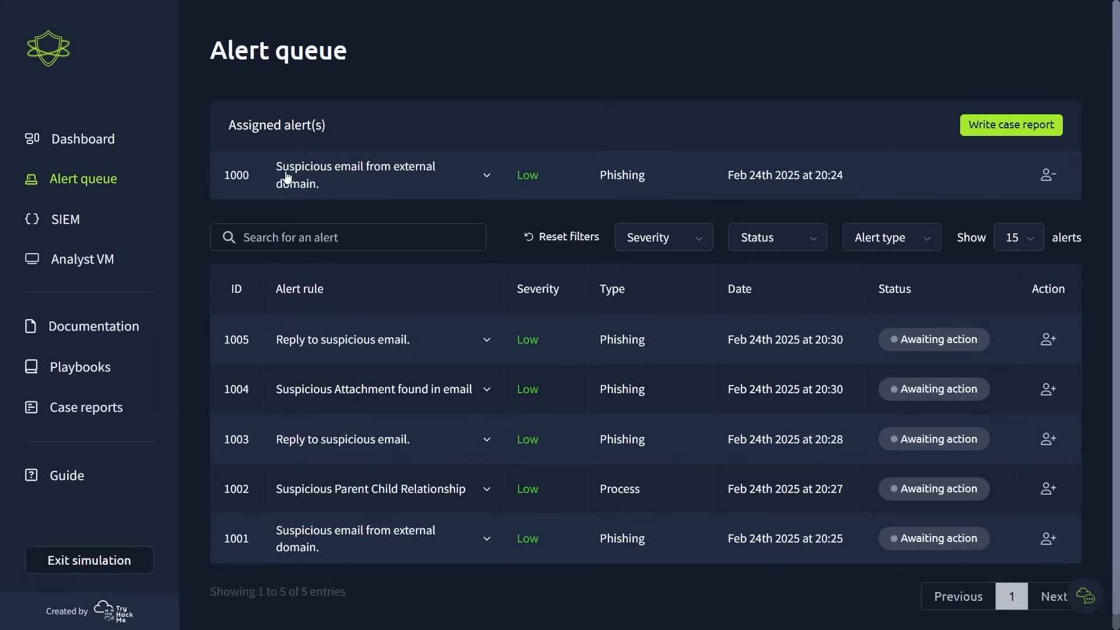
- Expand the assigned alert 1000, unassign it, and check the list of alerts awaiting action
click(295, 179)
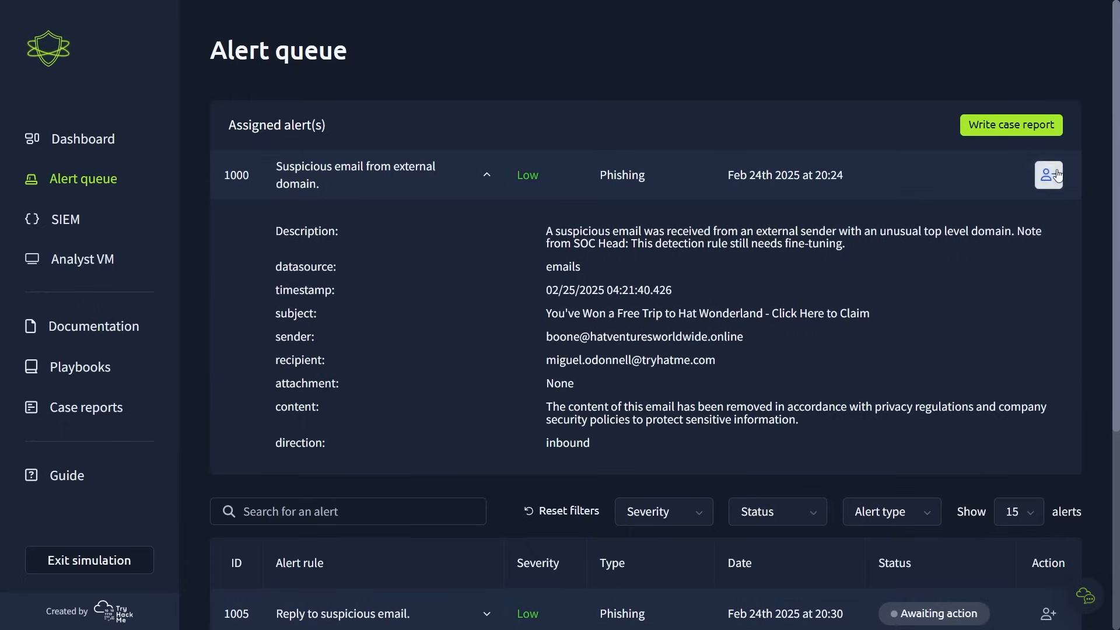
click(1058, 175)
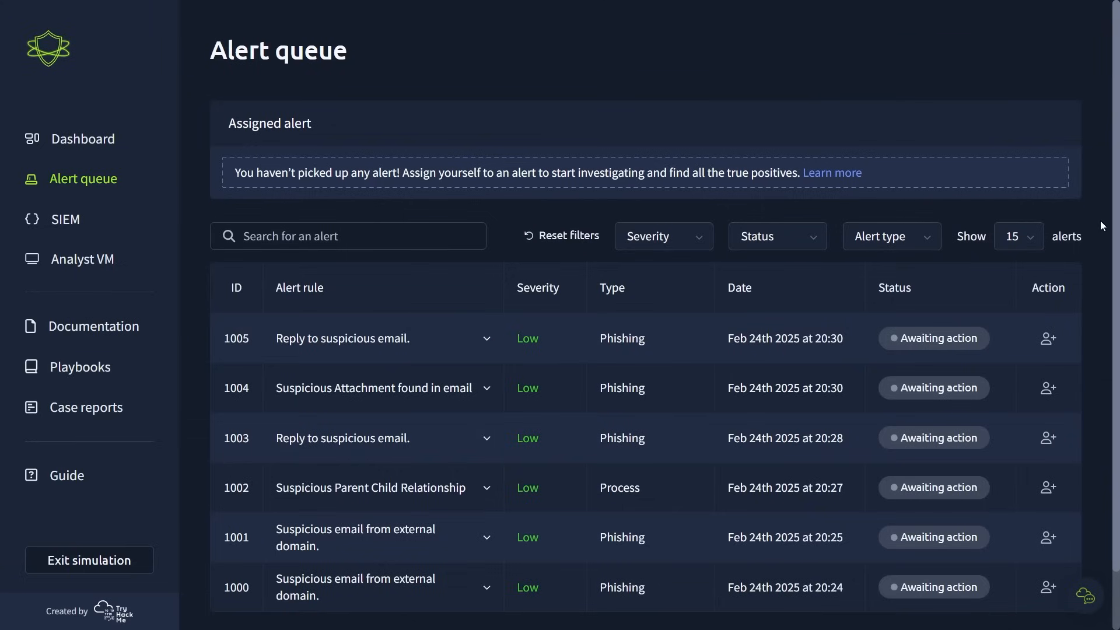
scroll(646, 350, down, 1)
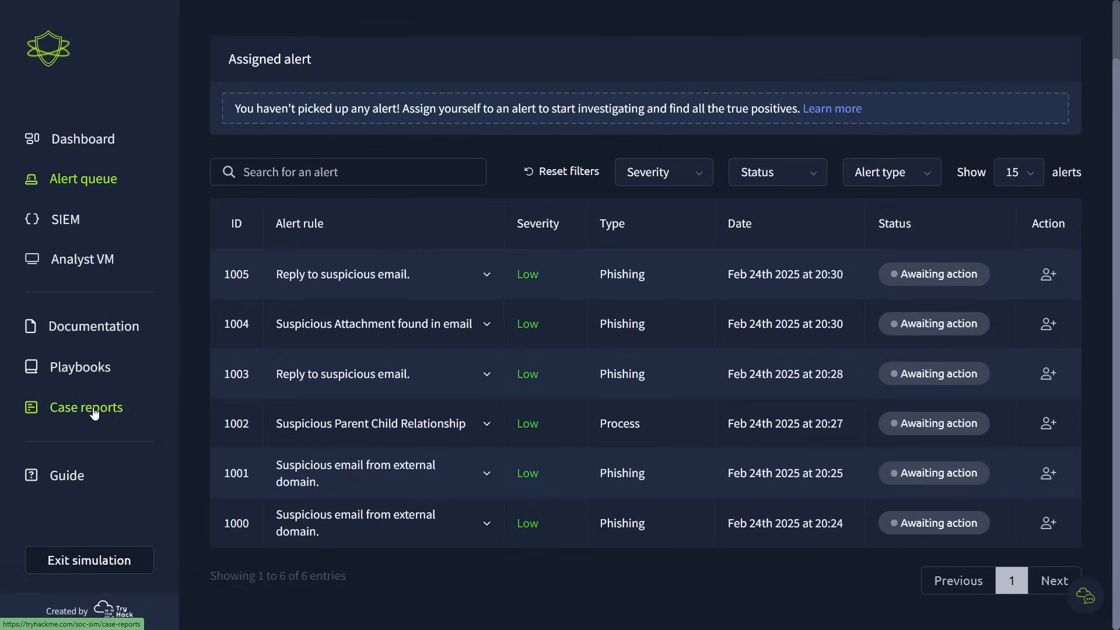
- Open the guide to using the SOC Simulator and read Steps 1 to 3 on true positives, documentation and the alert queue
click(81, 479)
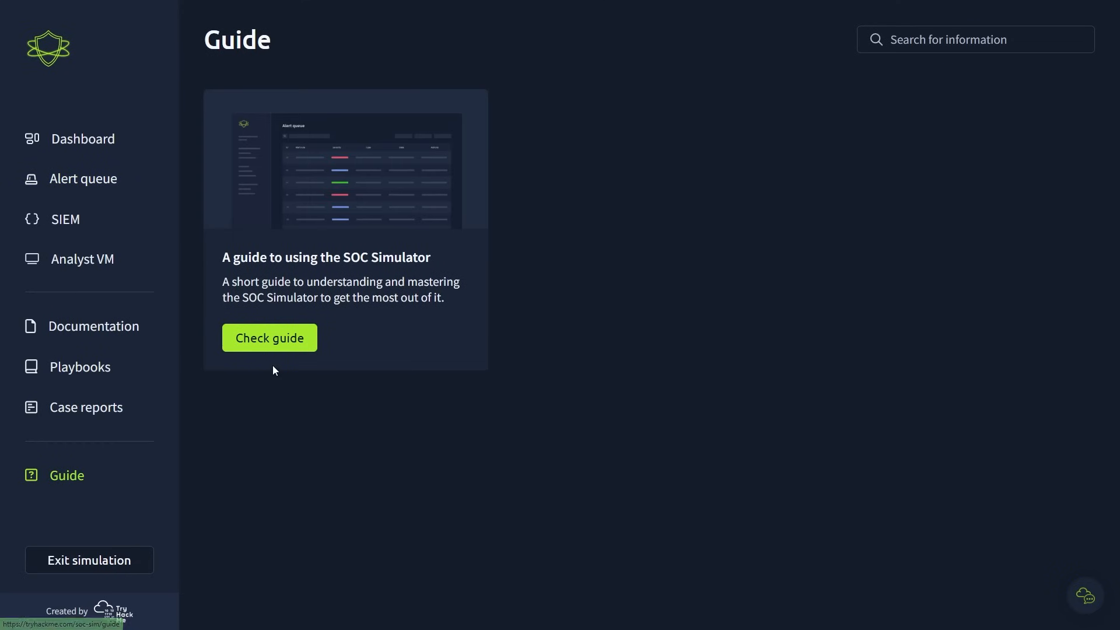
click(271, 339)
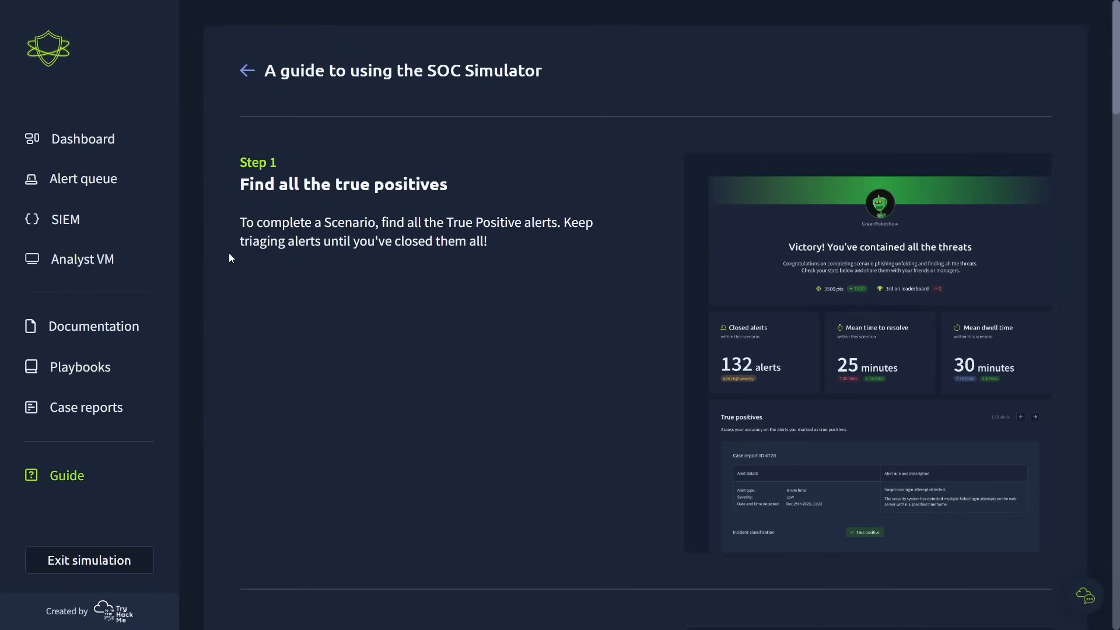
drag(240, 222, 582, 234)
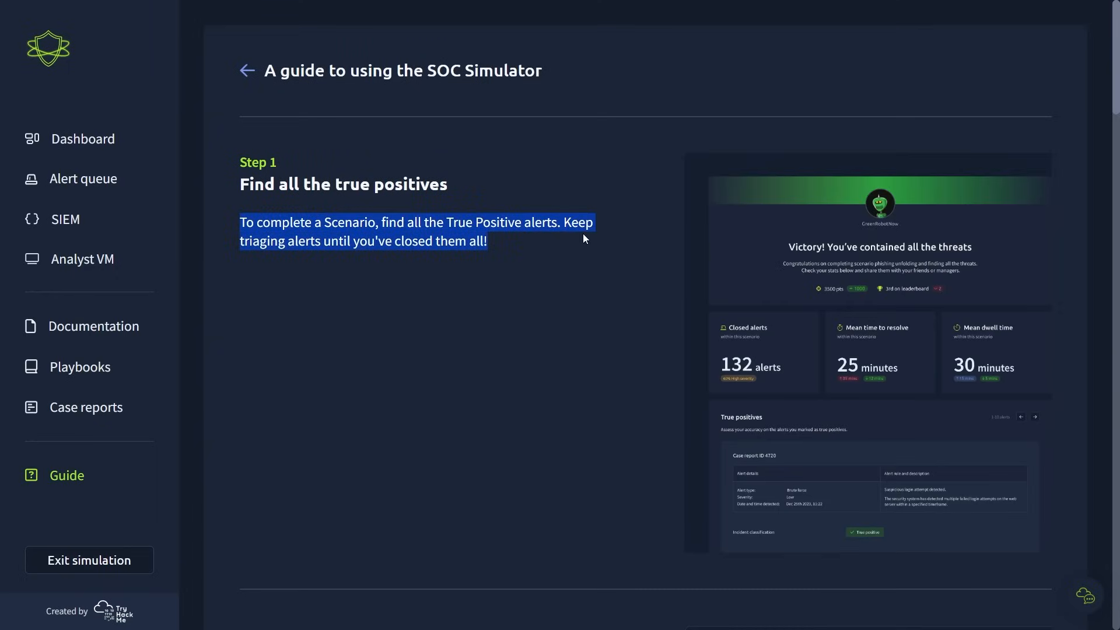
click(582, 233)
scroll(642, 350, down, 8)
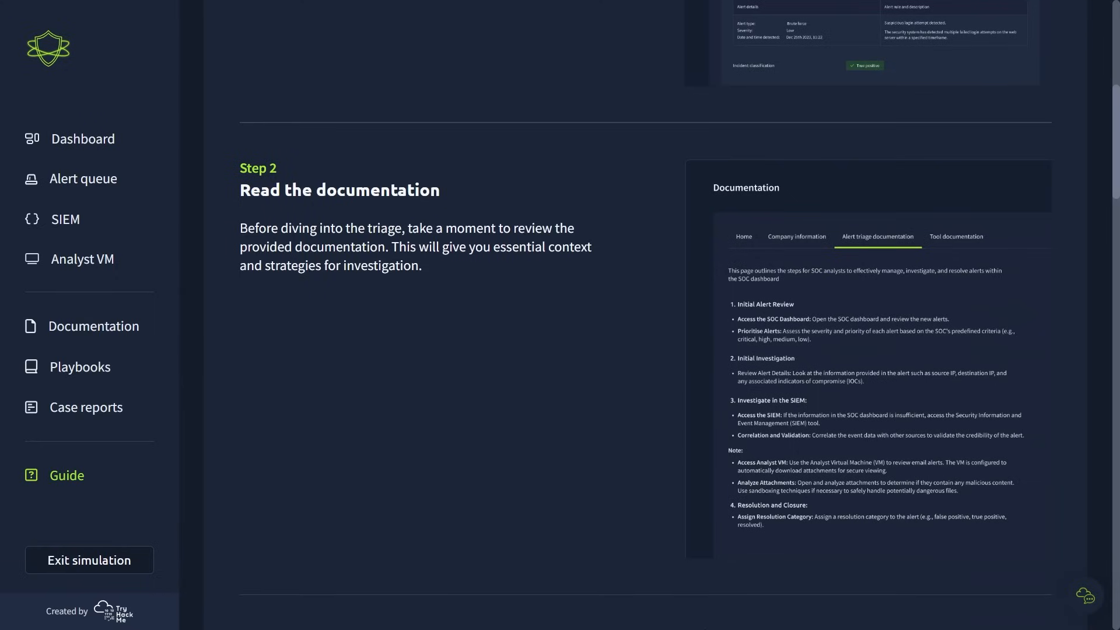
drag(237, 229, 592, 266)
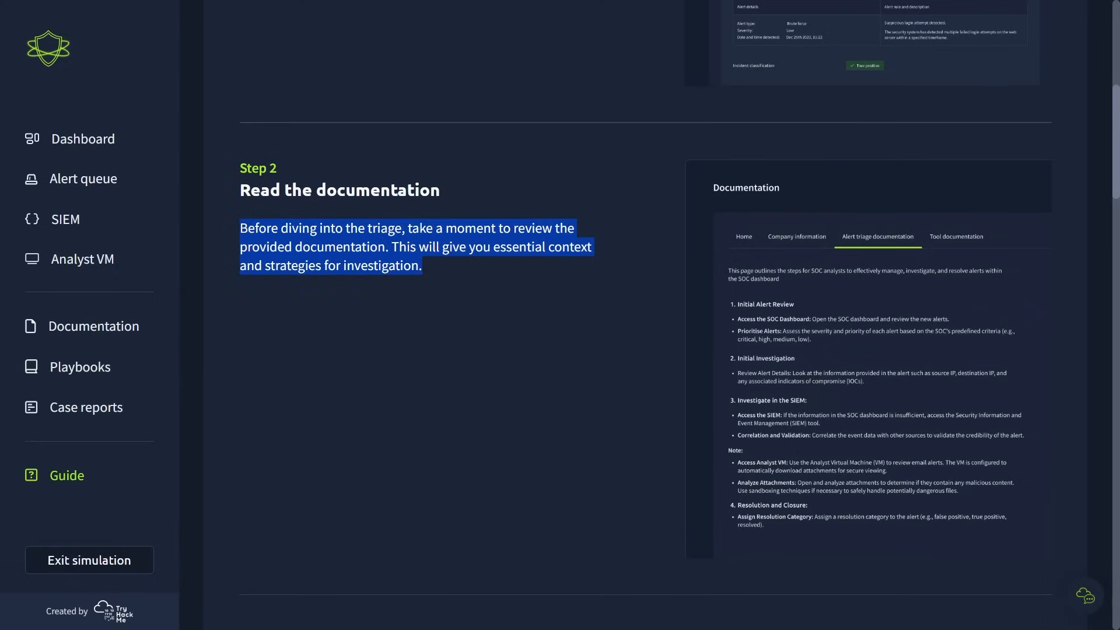
scroll(453, 393, down, 9)
drag(240, 175, 614, 215)
click(613, 216)
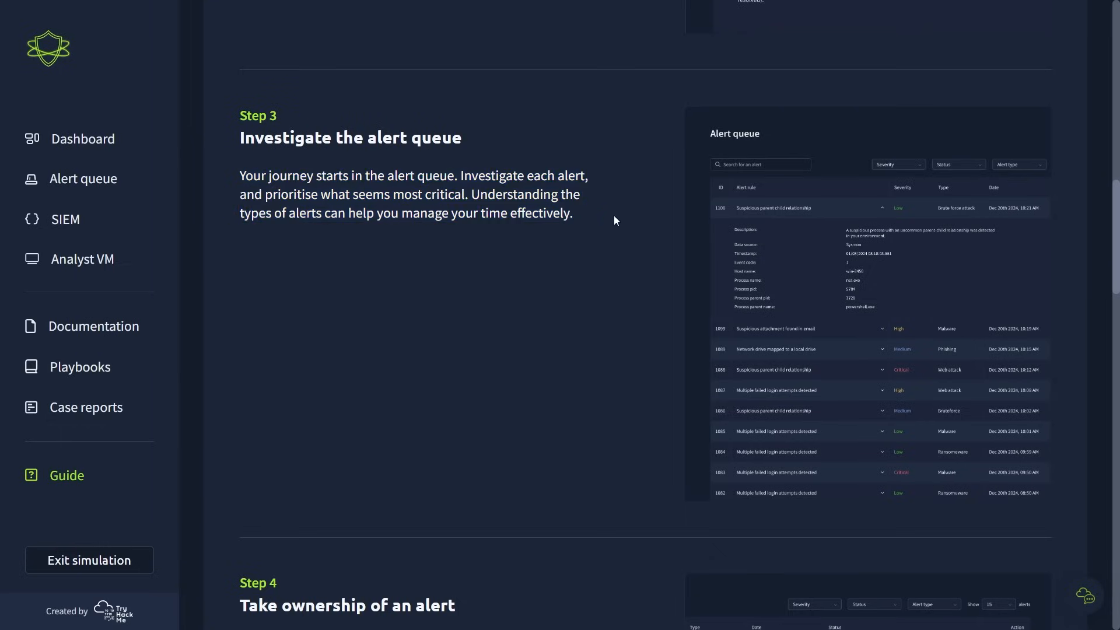
- Read guide Step 4 on alert ownership and the MTTR timer, and Step 5 on using the SIEM and VM
scroll(600, 363, down, 7)
drag(240, 235, 498, 280)
click(497, 280)
drag(447, 235, 601, 235)
drag(259, 254, 295, 255)
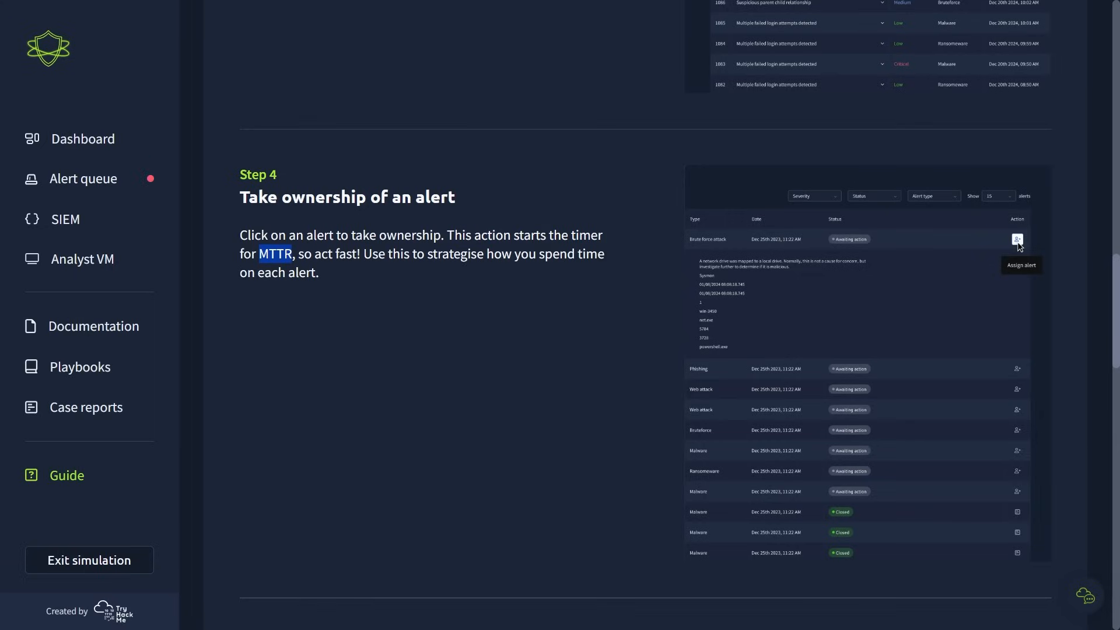
scroll(646, 315, down, 6)
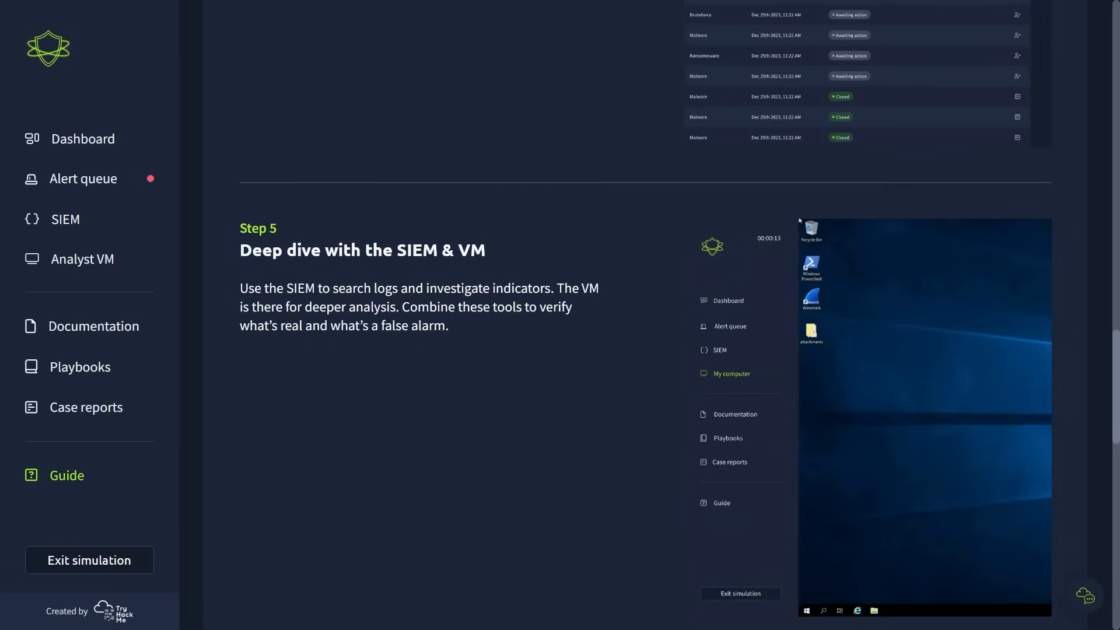
scroll(646, 314, down, 3)
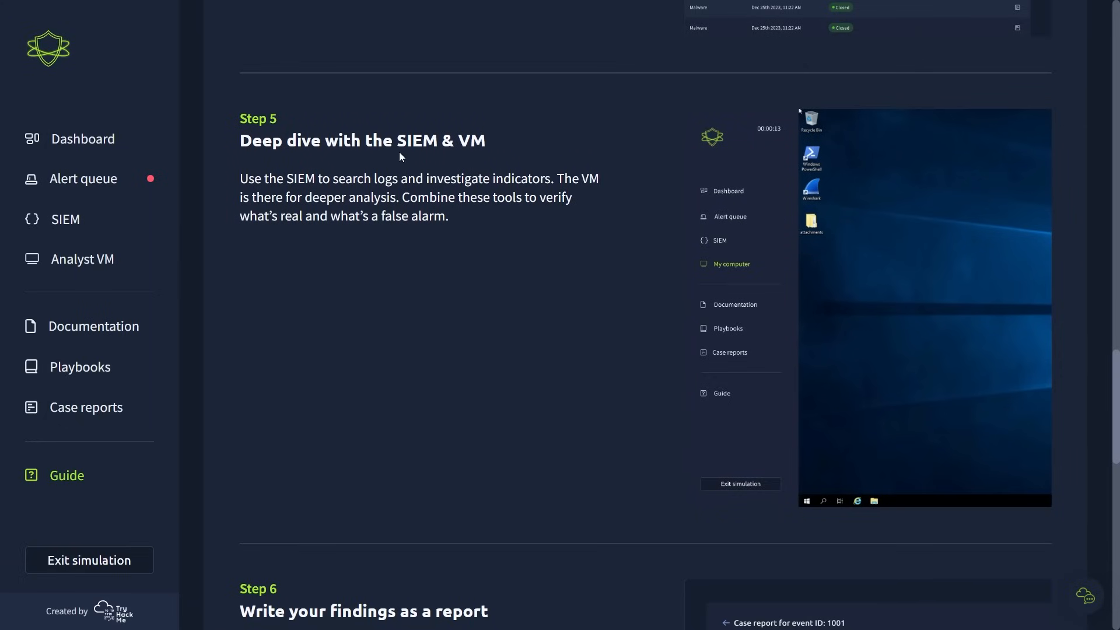
drag(240, 178, 599, 177)
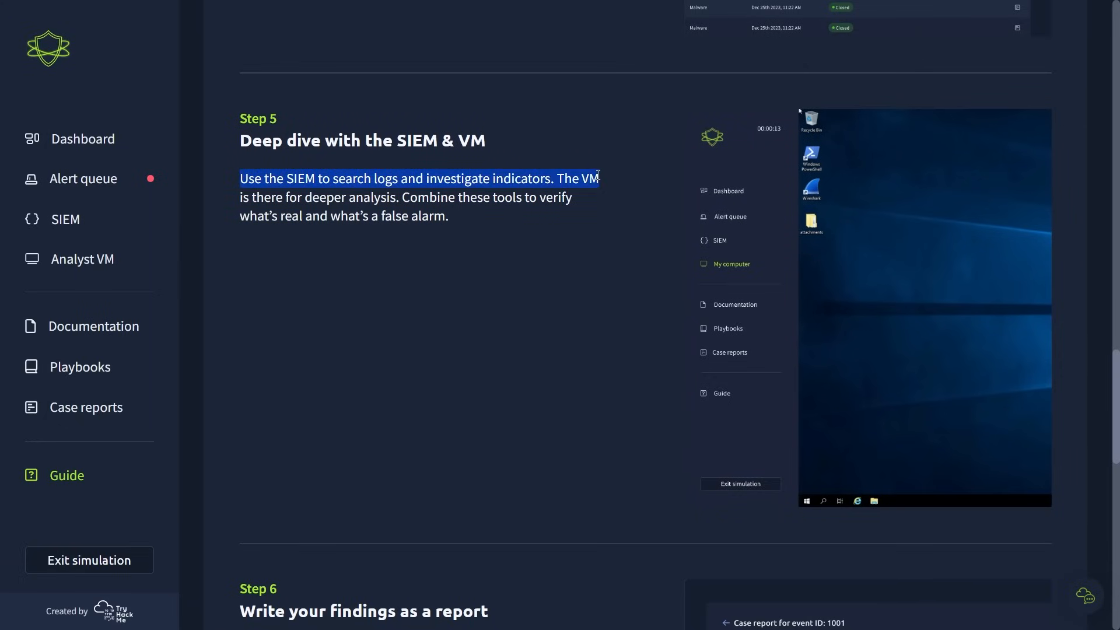
click(598, 175)
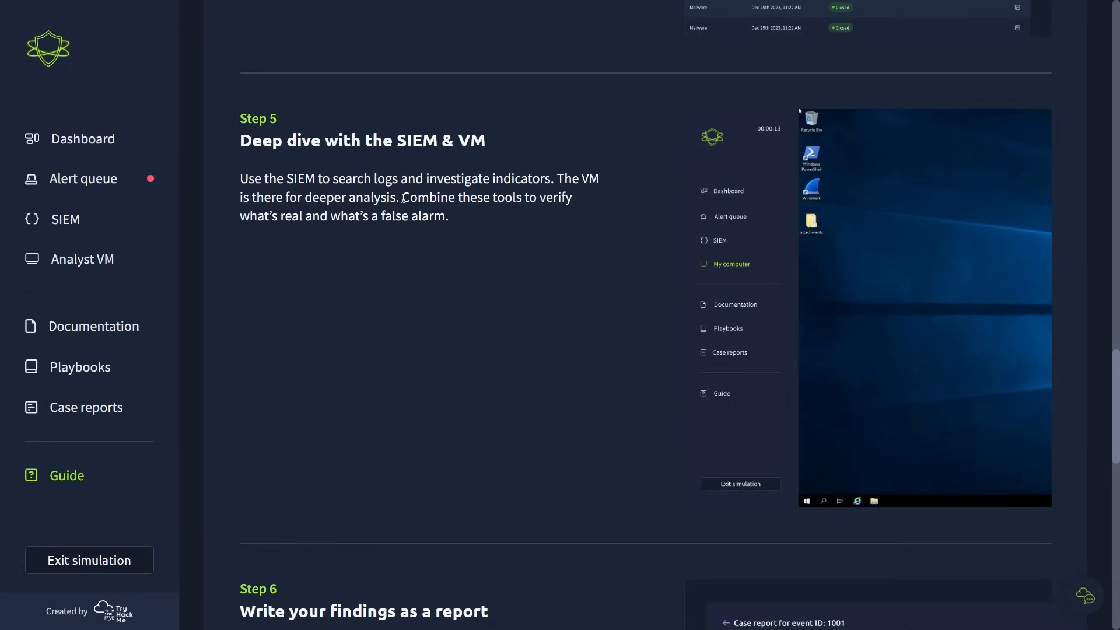
drag(402, 197, 576, 211)
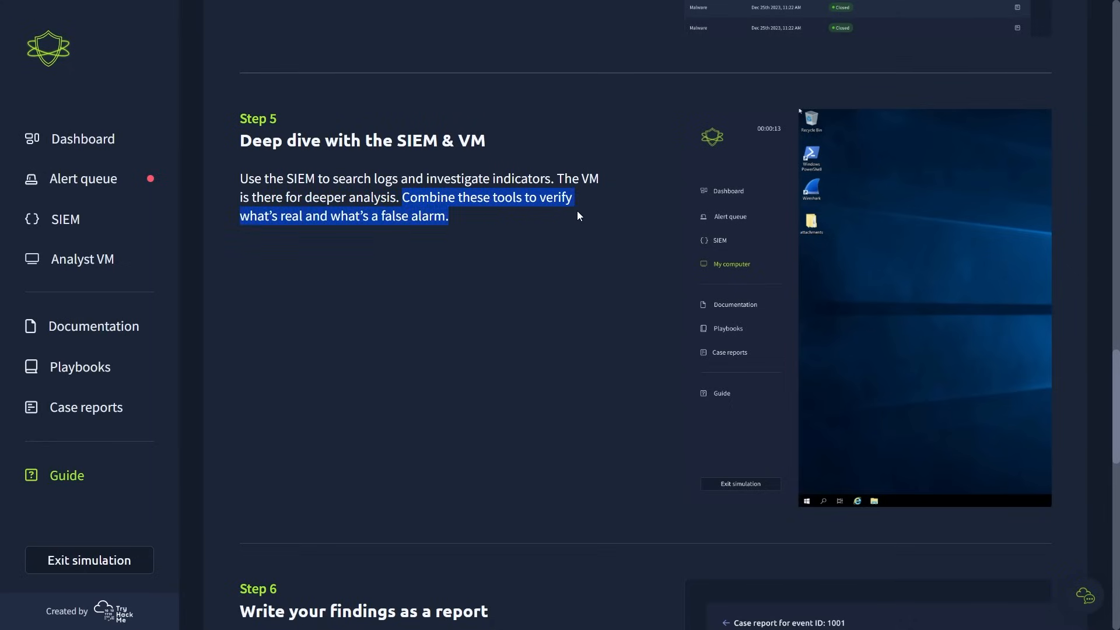
click(576, 211)
- Read guide Step 6 on writing findings as a report and look over the guide section after it
scroll(645, 315, down, 7)
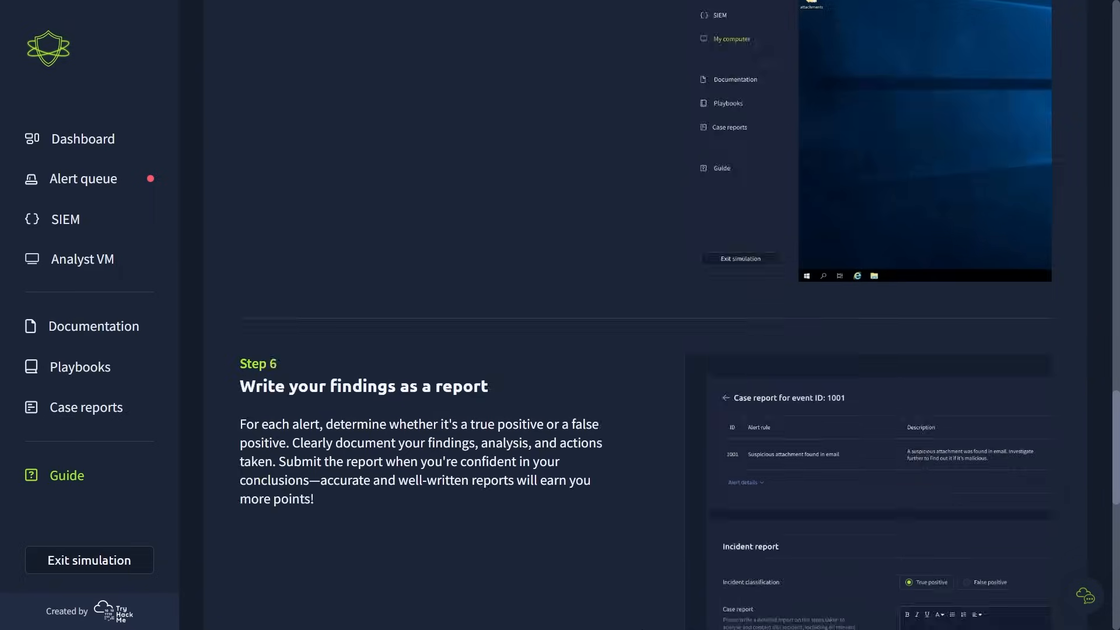
scroll(644, 315, down, 1)
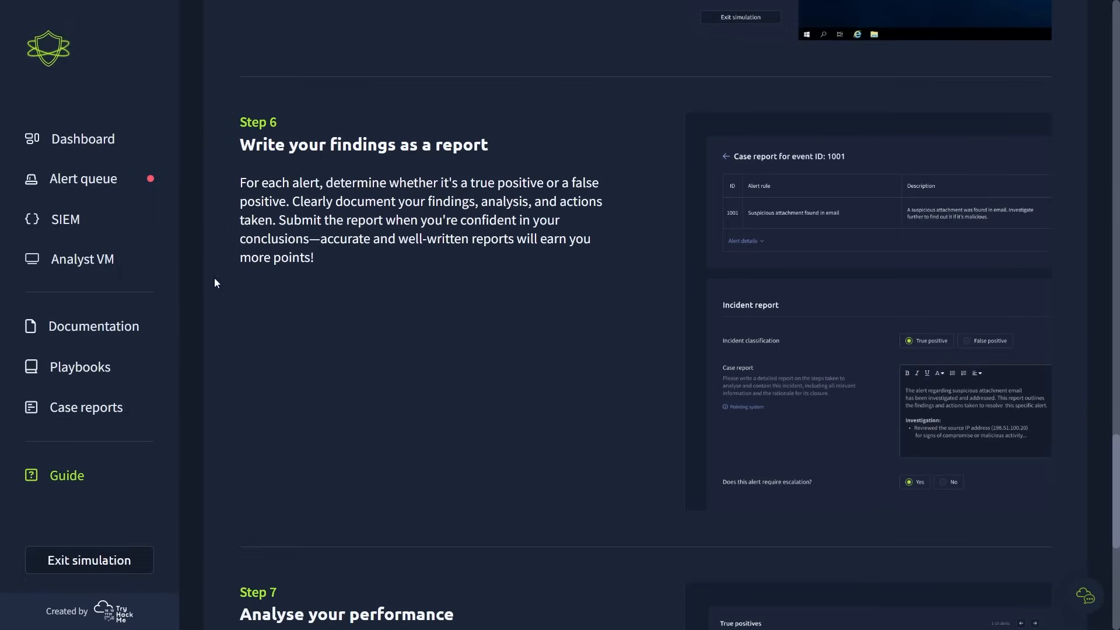
drag(233, 155, 503, 144)
click(504, 144)
scroll(644, 315, down, 8)
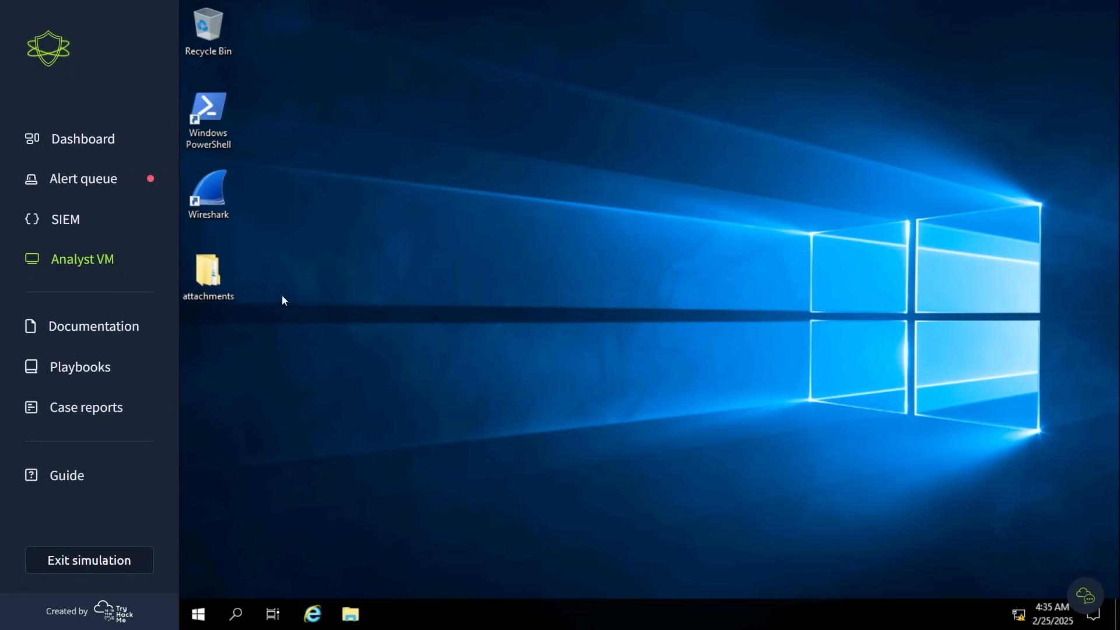
- On the Analyst VM, extract the ImportantInvoice-Febrary archive in the attachments\latest folder to its default destination
double_click(195, 283)
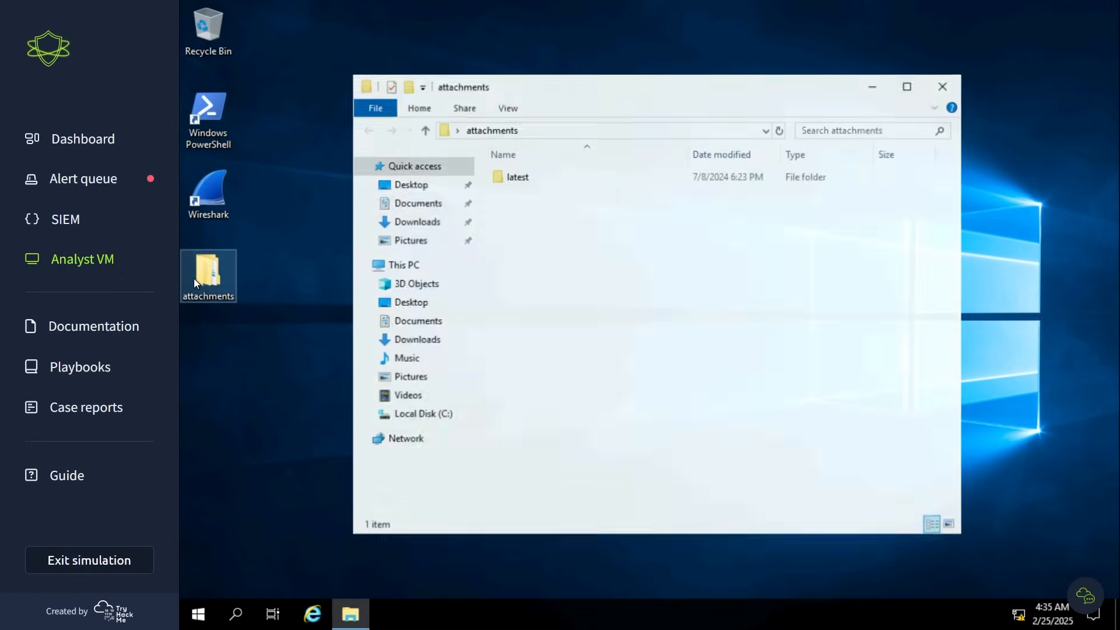
double_click(511, 177)
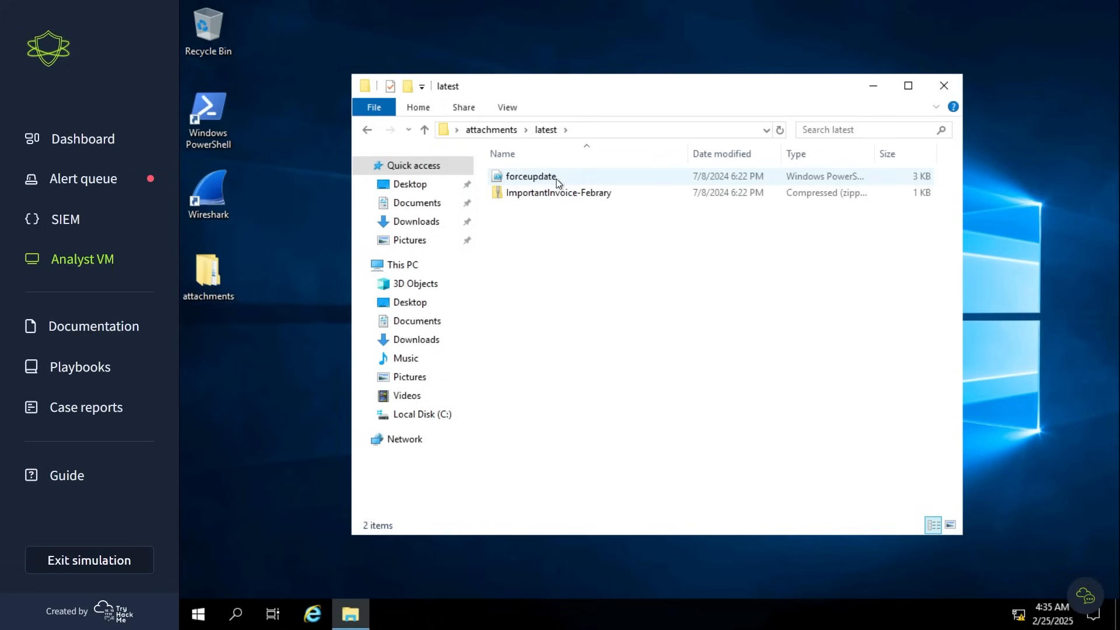
click(536, 194)
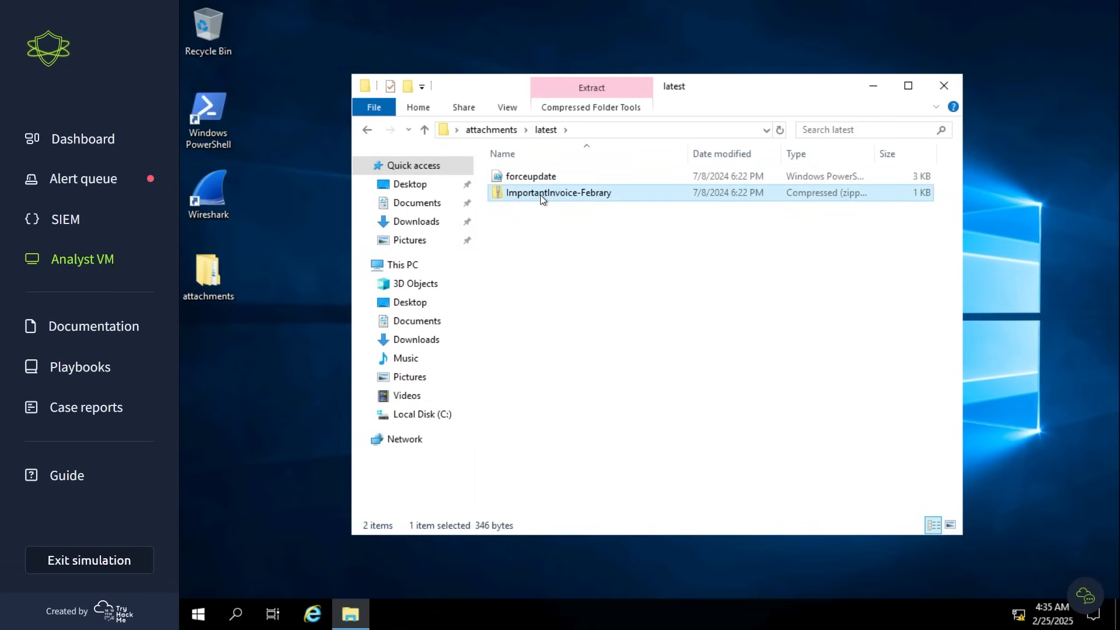
right_click(598, 194)
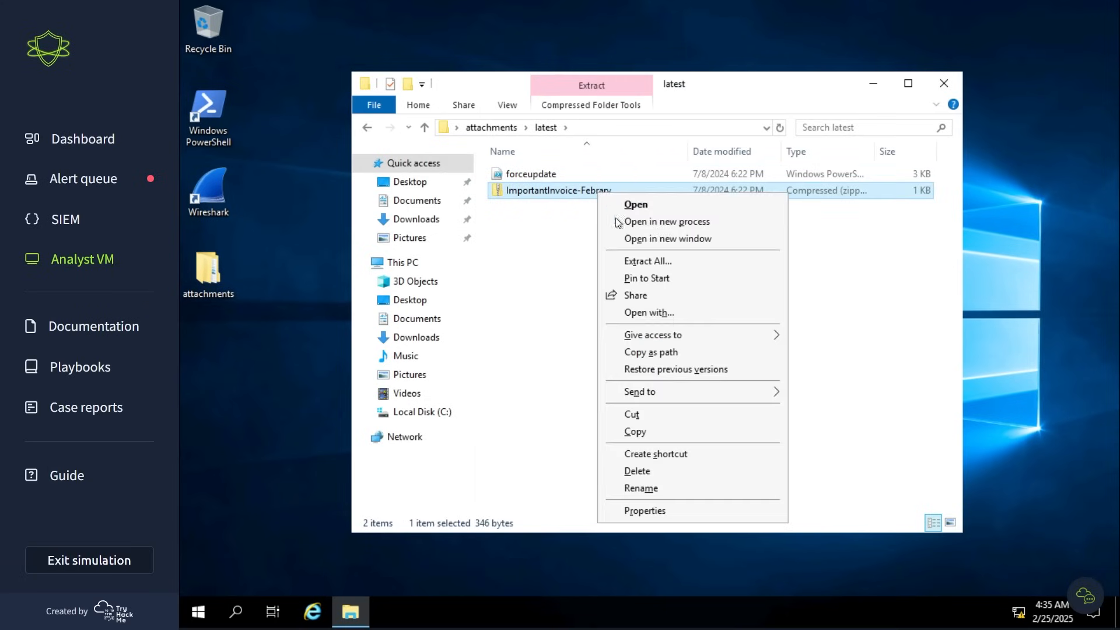
click(652, 265)
click(783, 456)
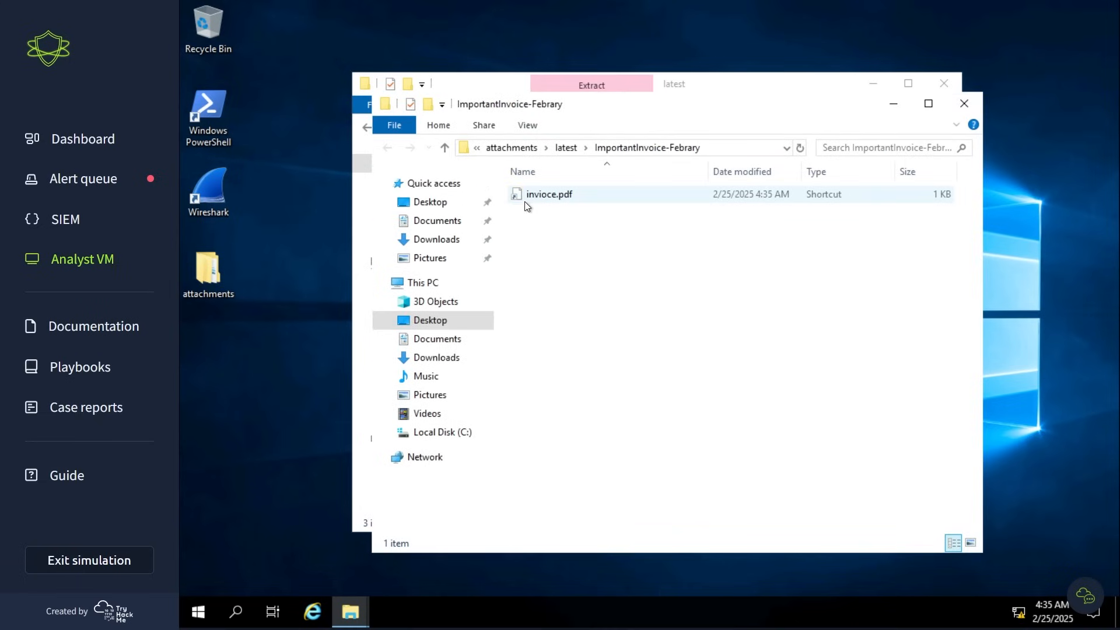
- Inspect the general, security and details properties of the extracted invioce.pdf file, including its full name, owner and computer
click(524, 202)
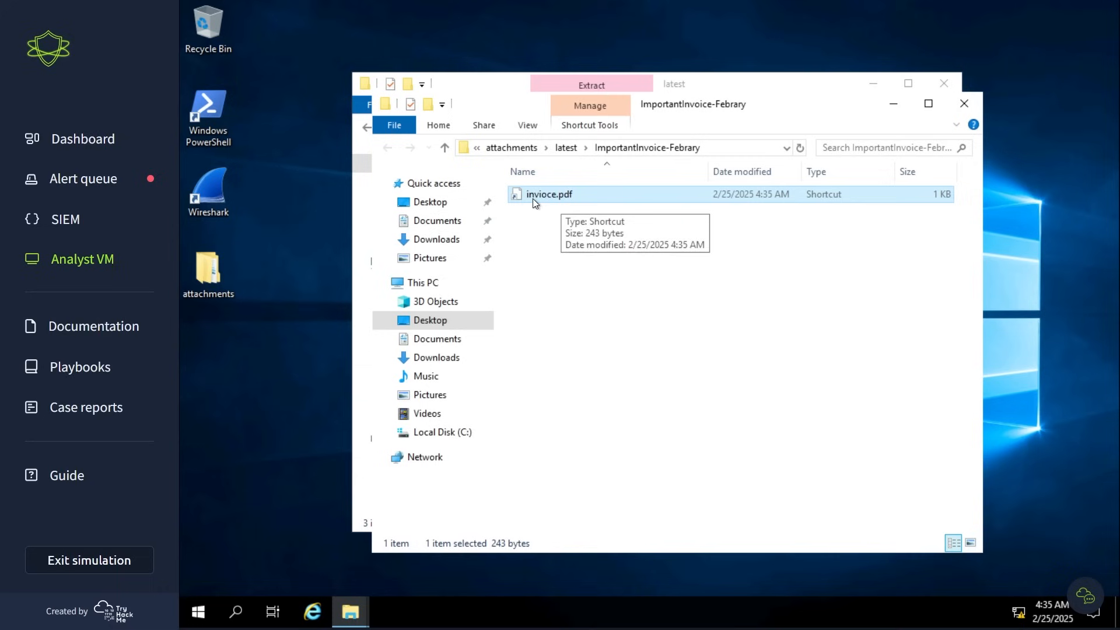
right_click(534, 198)
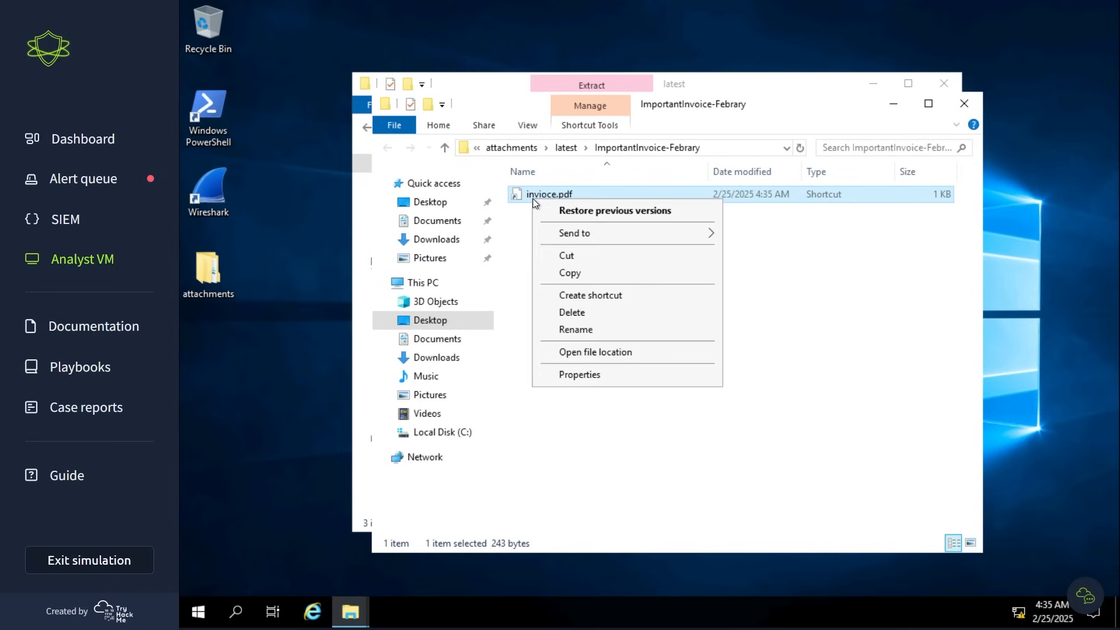
click(586, 378)
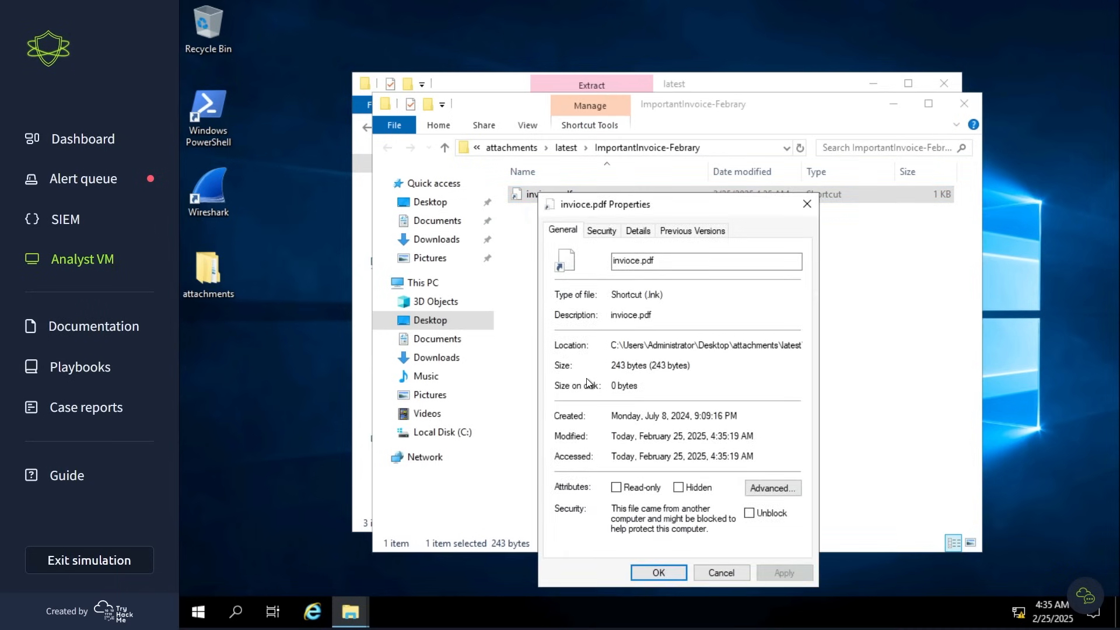
click(608, 230)
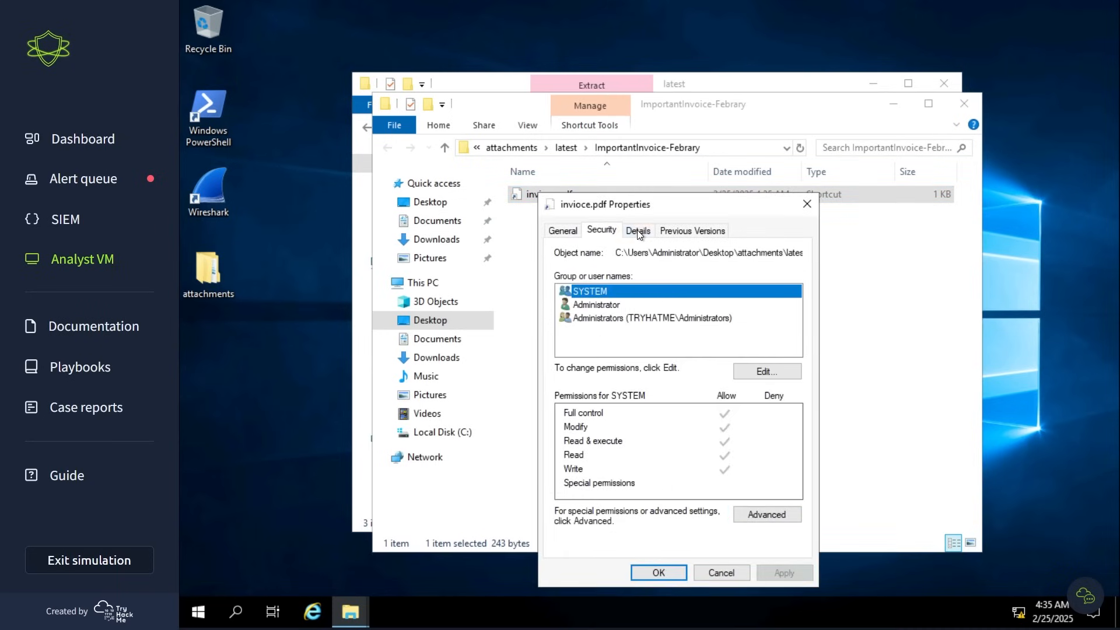
click(637, 230)
click(648, 293)
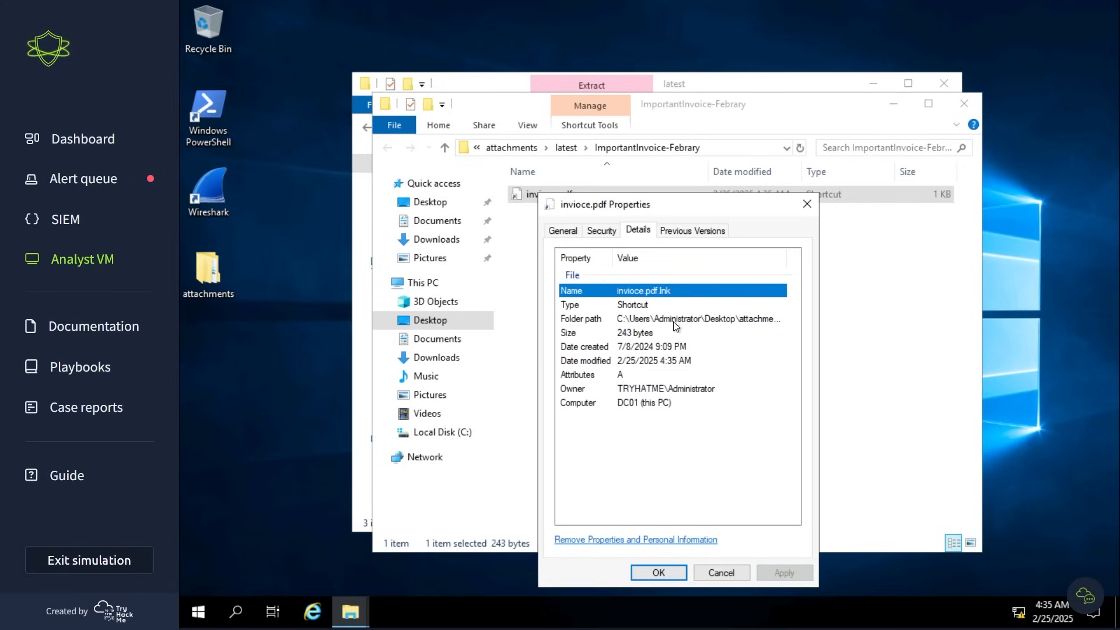
click(650, 390)
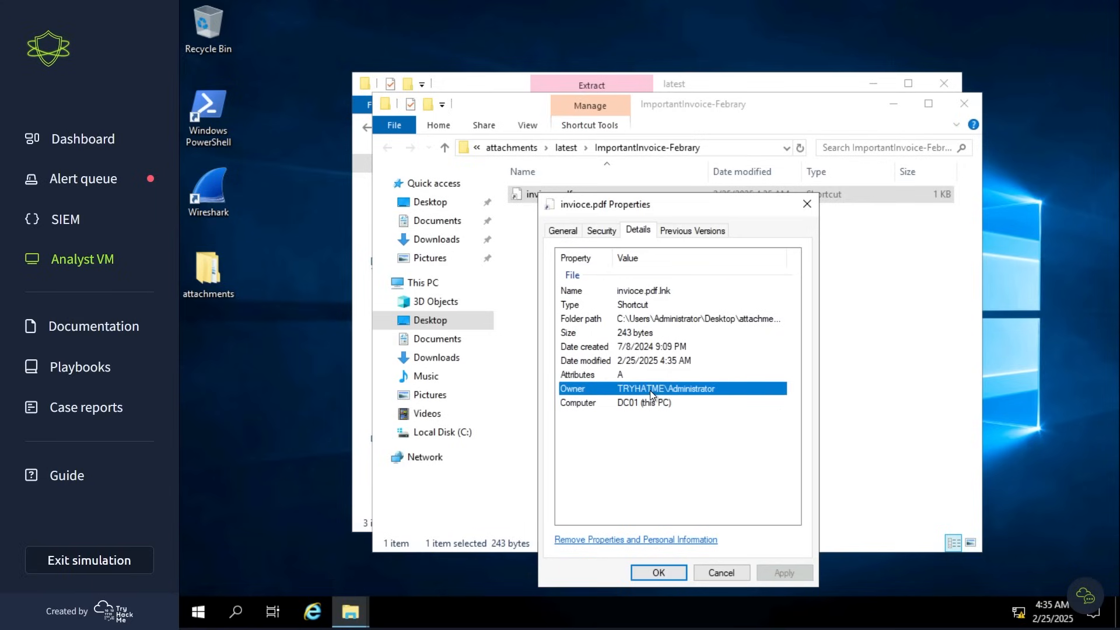
click(645, 404)
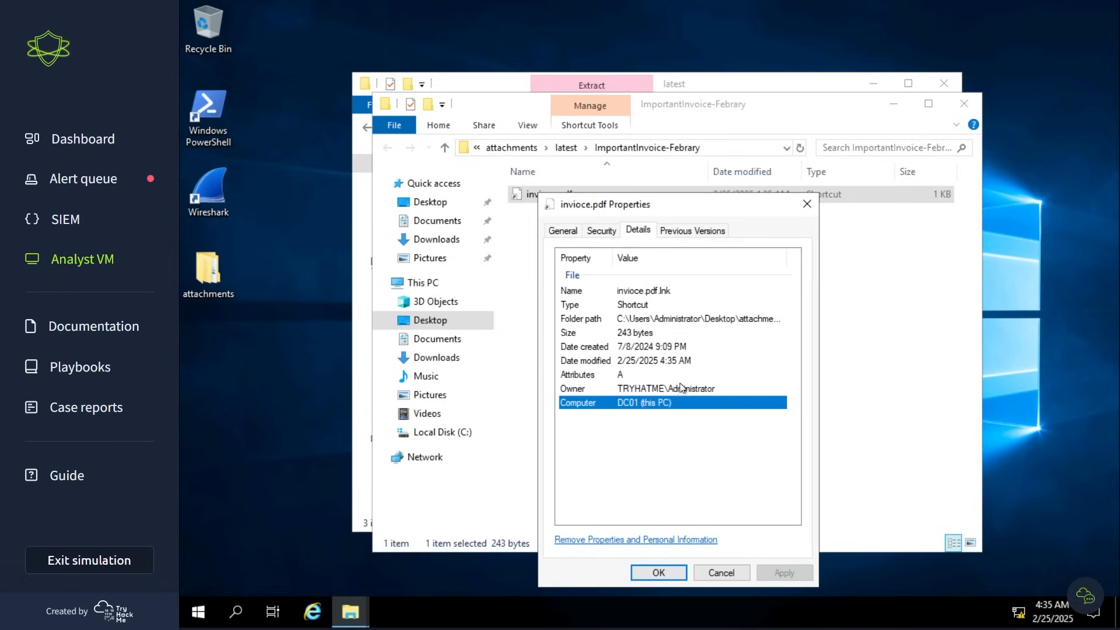
key(Escape)
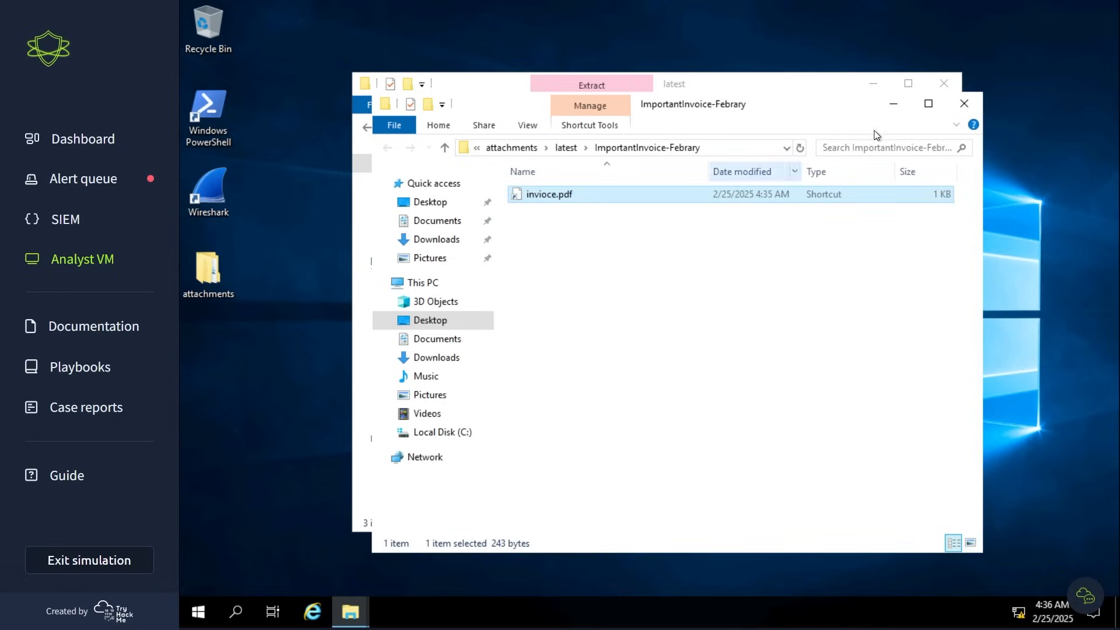
- Minimize the extracted folder's window and open the forceupdate script from the latest folder for editing in a maximized PowerShell ISE window
click(894, 105)
click(533, 197)
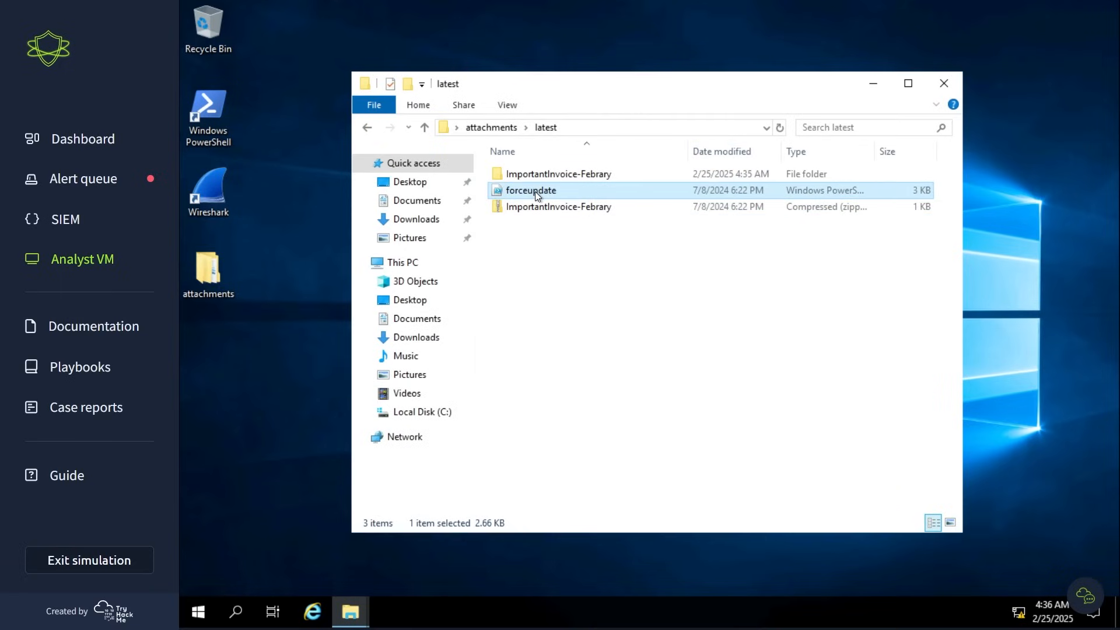
right_click(535, 191)
click(566, 239)
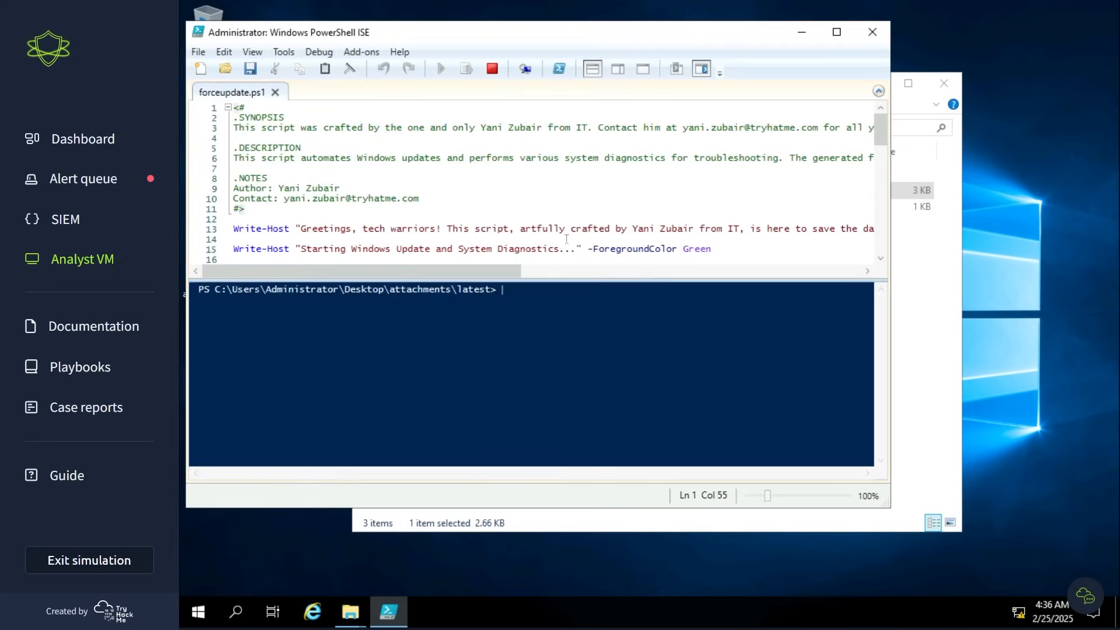
click(840, 33)
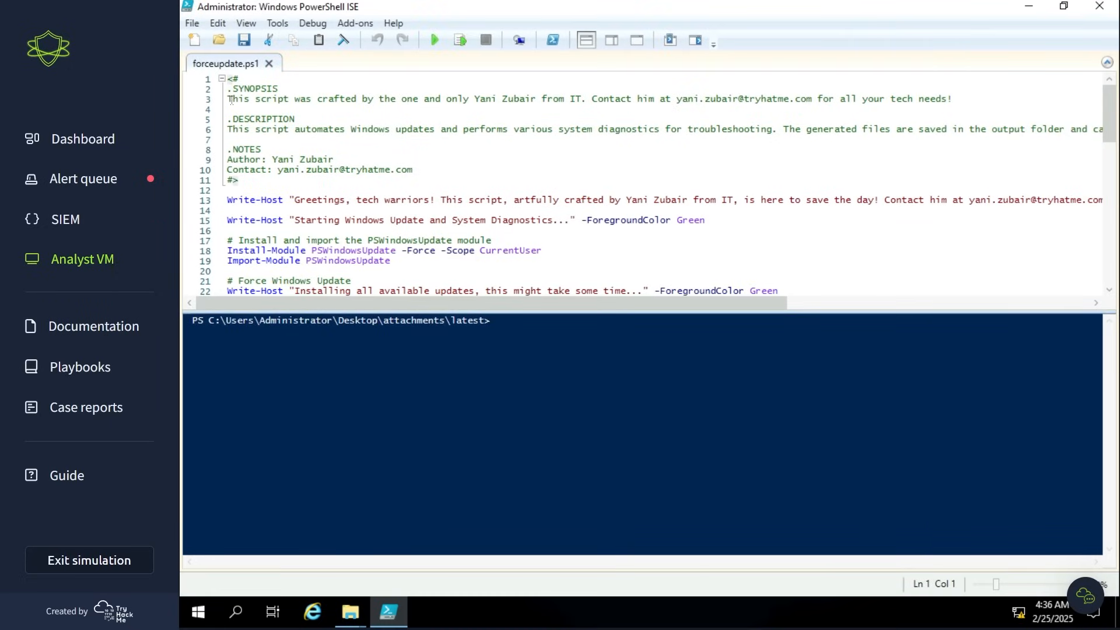
- Read the synopsis and description comments at the head of the forceupdate.ps1 script
click(229, 99)
drag(257, 95, 971, 99)
drag(227, 129, 966, 140)
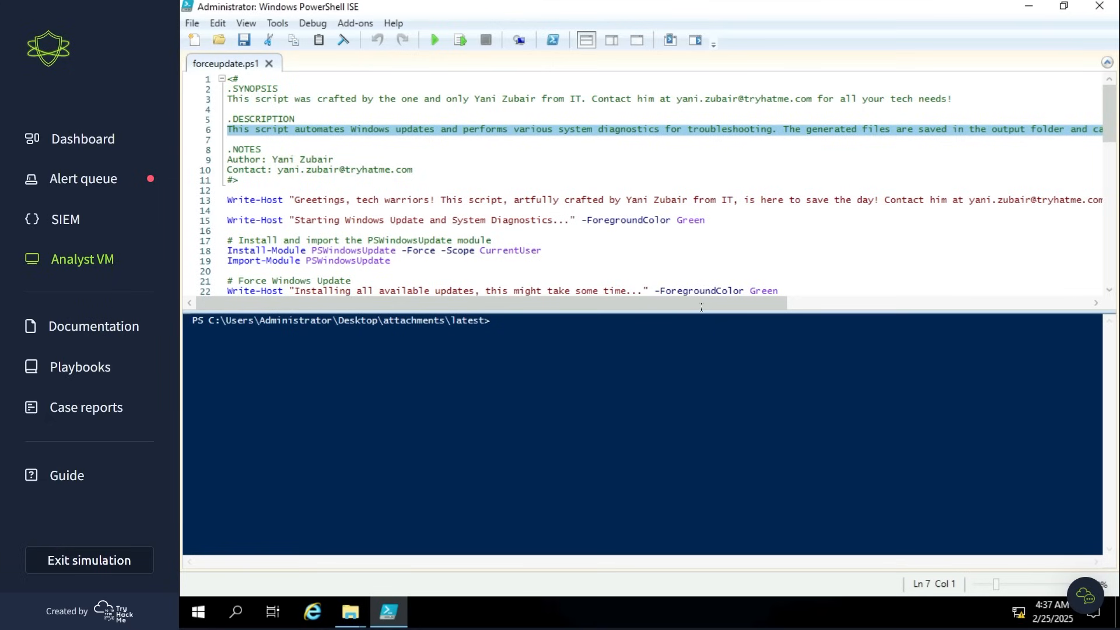
- Enlarge the script pane over the console and review the script's update and diagnostics commands down to its end
drag(712, 312, 437, 277)
click(490, 231)
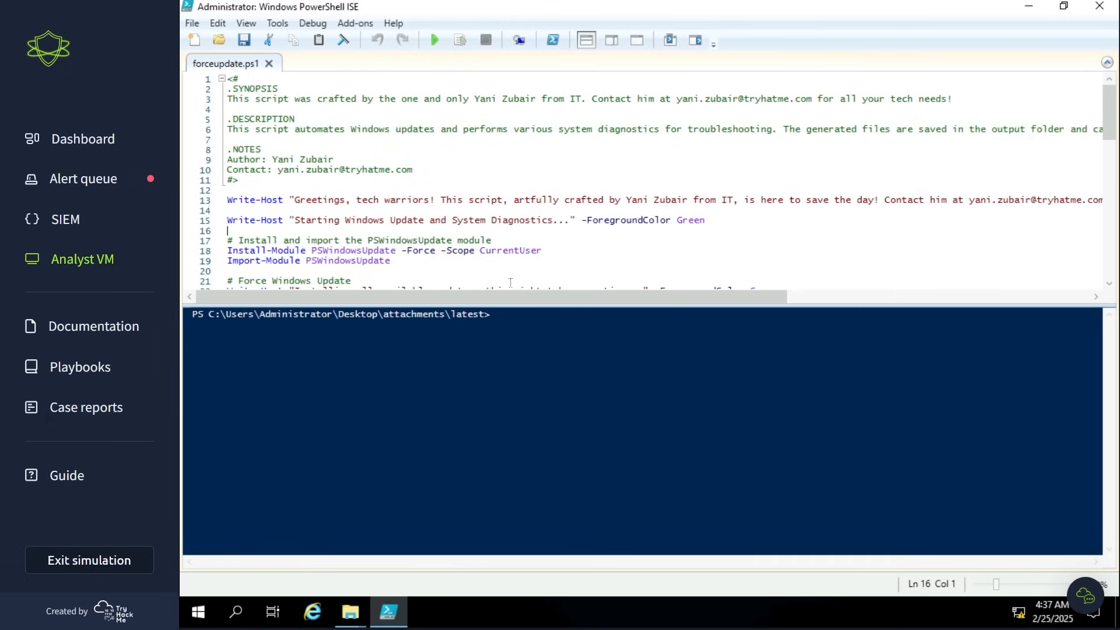
drag(509, 305, 514, 508)
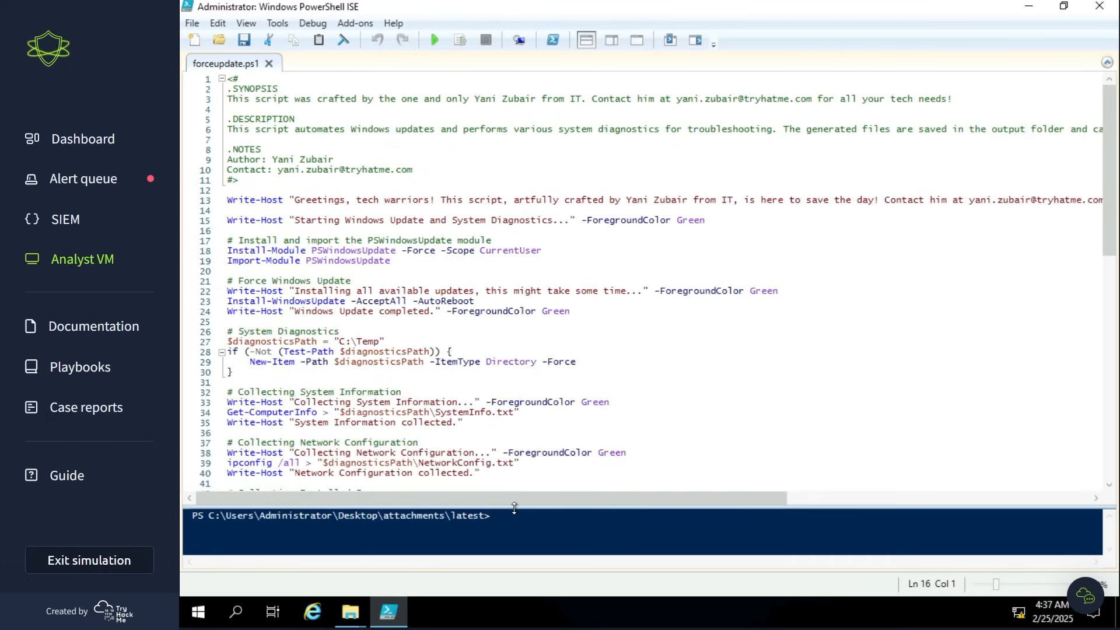
scroll(703, 375, down, 1)
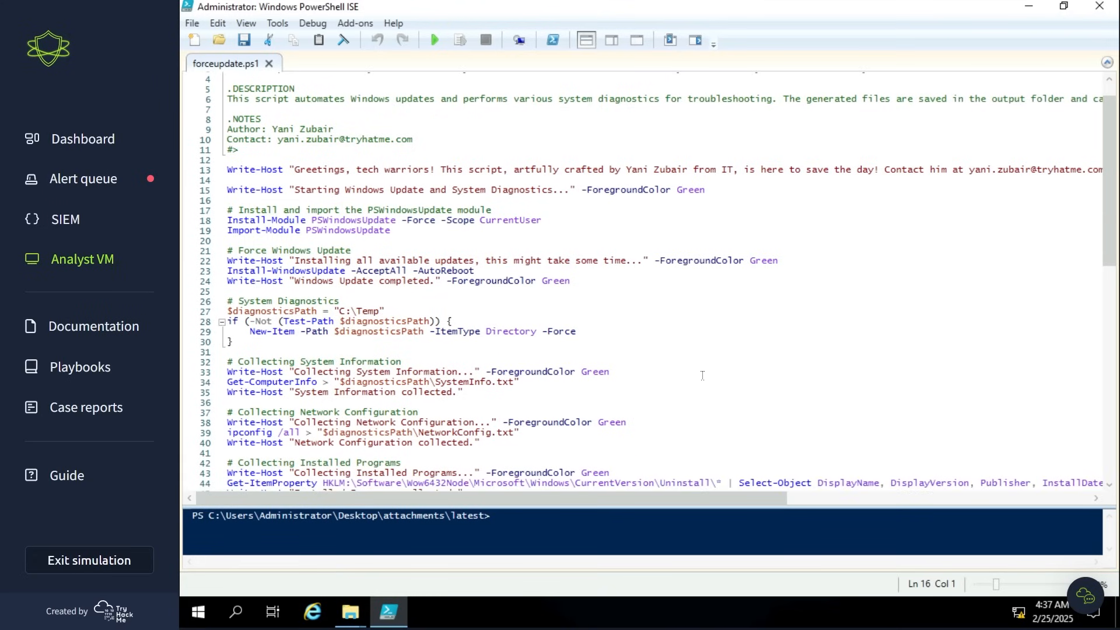
scroll(703, 375, down, 1)
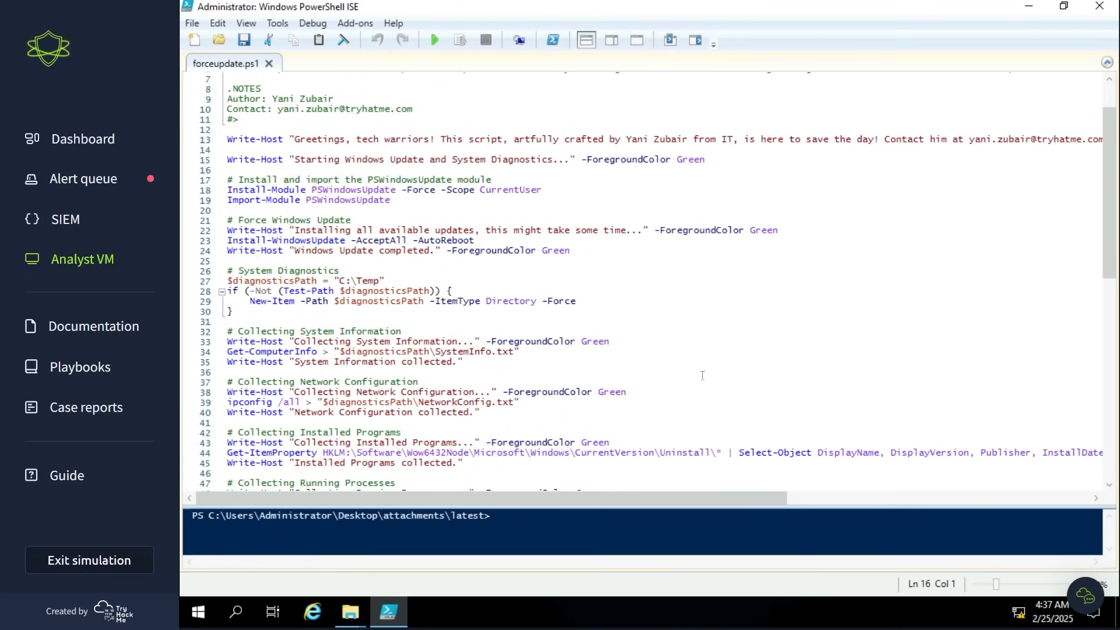
scroll(703, 375, down, 4)
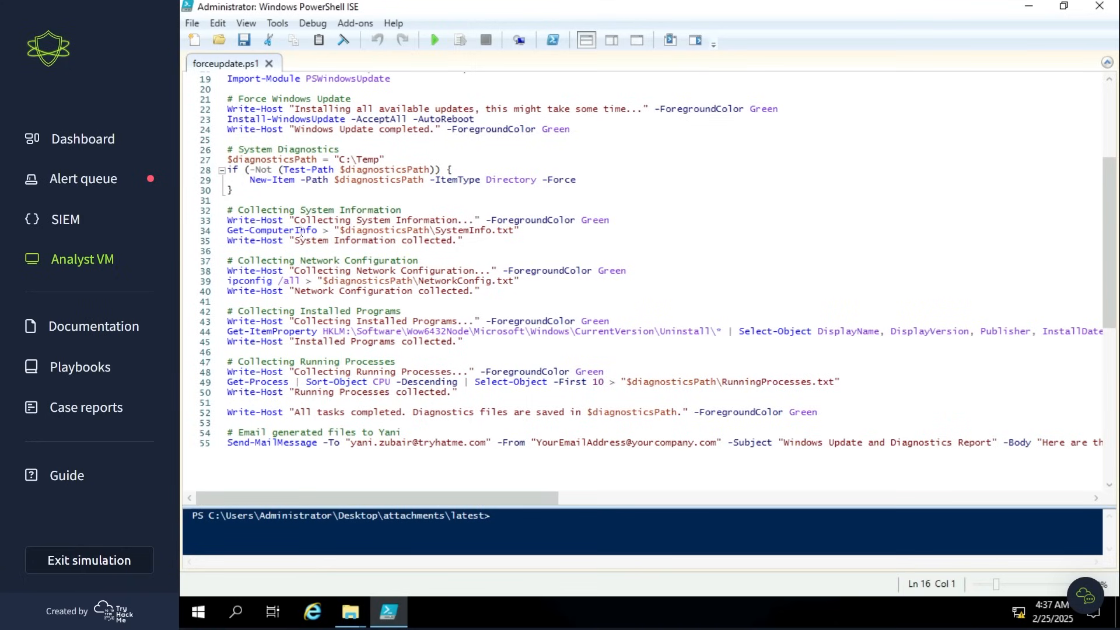
- Examine the script's Get-ComputerInfo command and its SystemInfo.txt output path under the diagnostics folder
drag(315, 231, 227, 232)
click(396, 232)
drag(334, 231, 535, 221)
click(541, 229)
scroll(505, 338, down, 1)
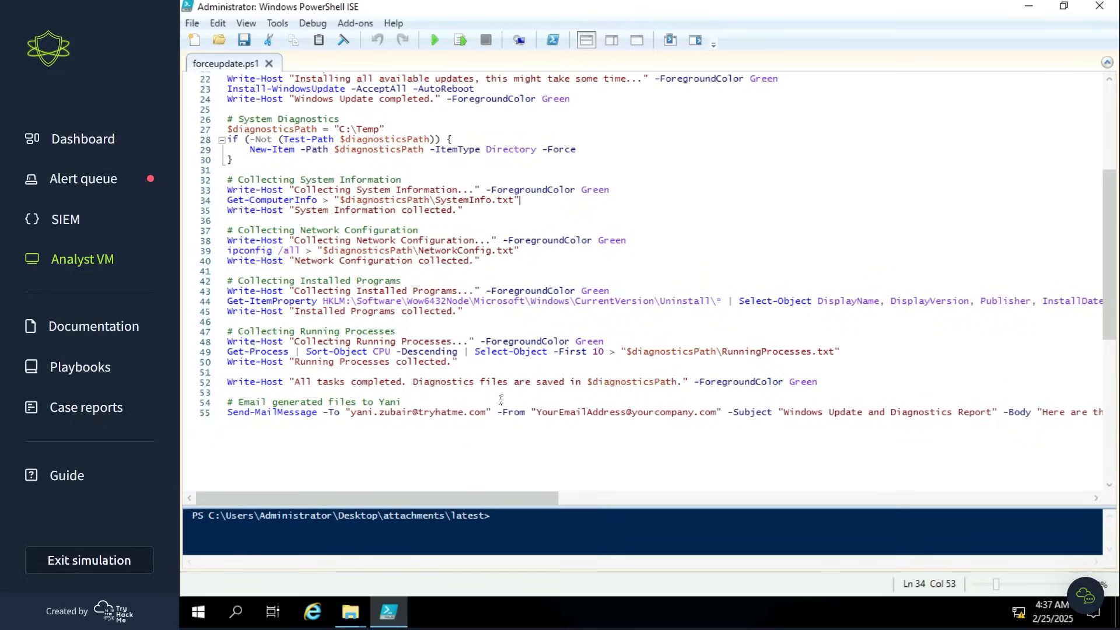
- Check the closing Send-MailMessage command and review the whole script once more from its first line
drag(493, 497, 350, 497)
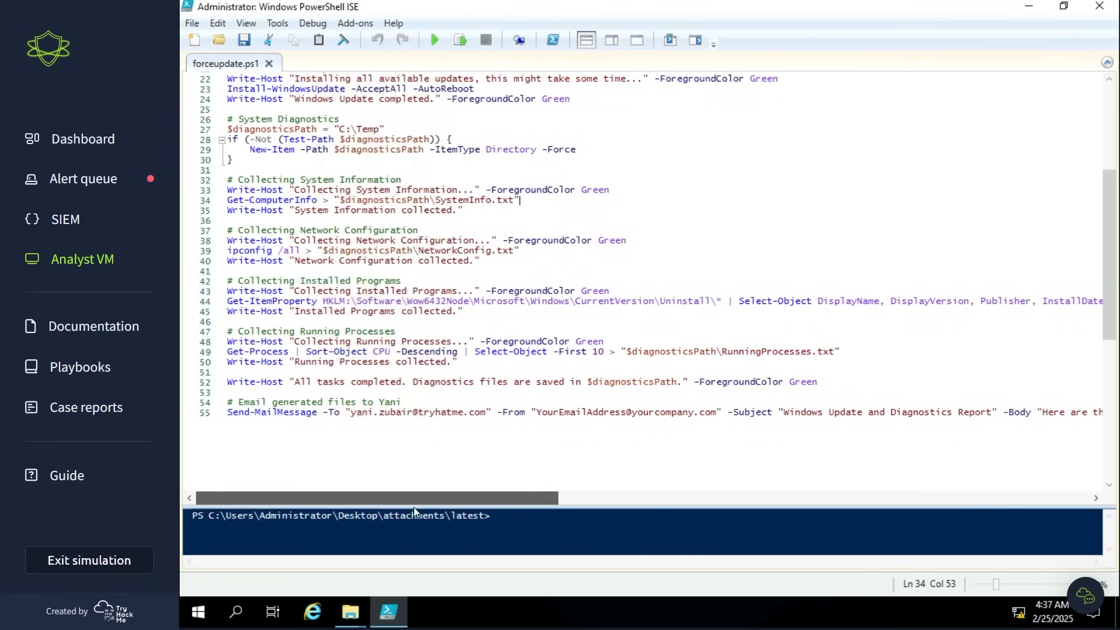
click(391, 446)
key(ctrl+Home)
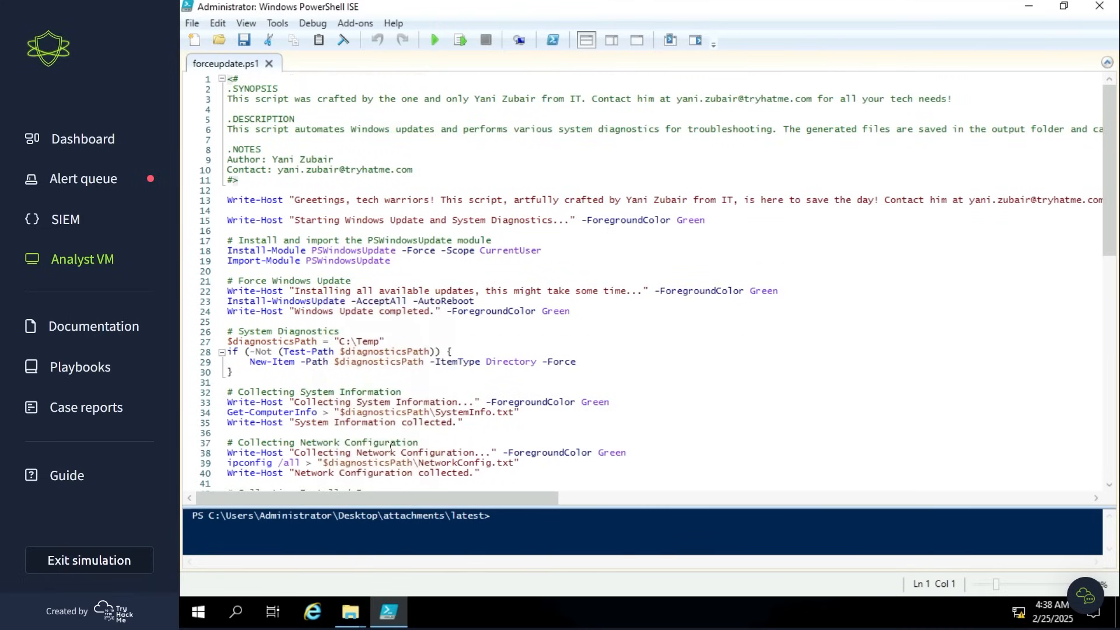
scroll(390, 446, down, 7)
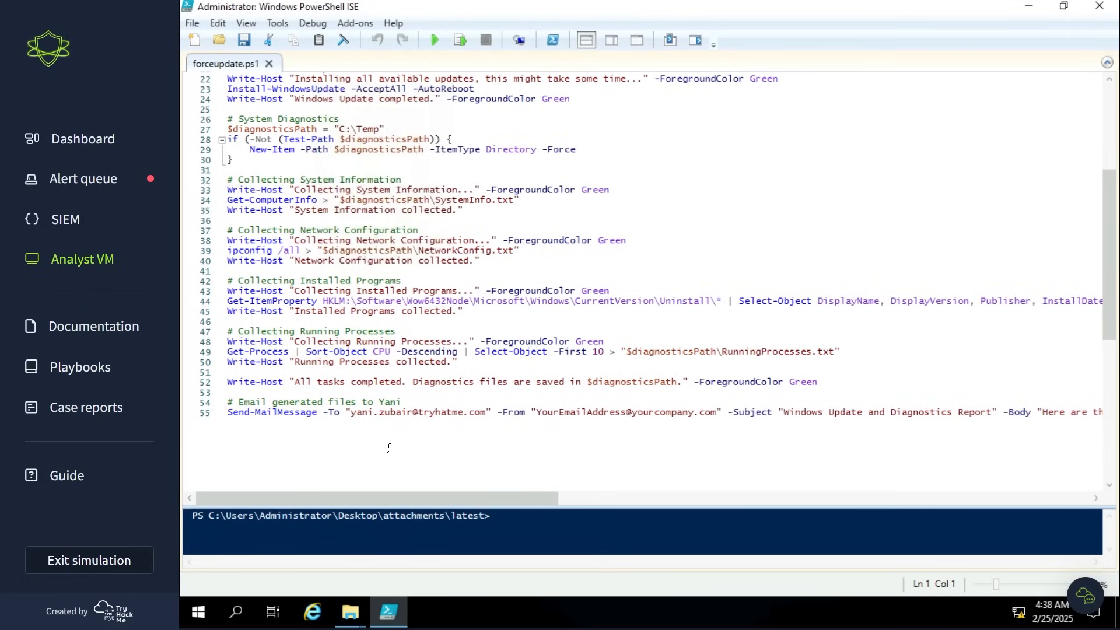
scroll(388, 447, up, 7)
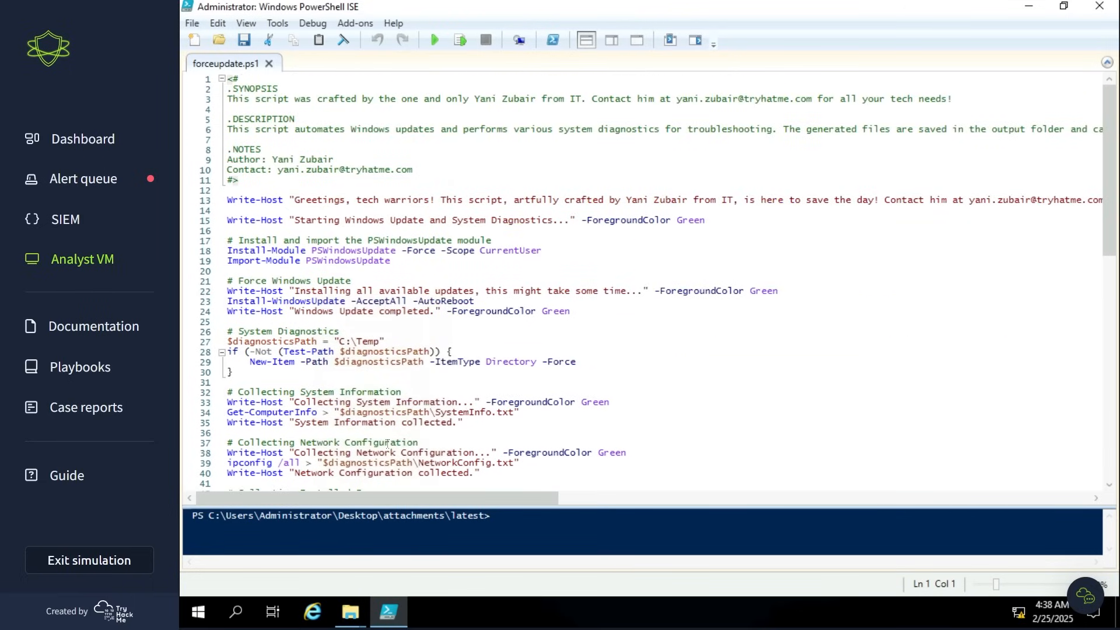
- Minimize PowerShell ISE and open the extracted ImportantInvoice-Febrary folder to check the invioce.pdf shortcut again
click(1030, 9)
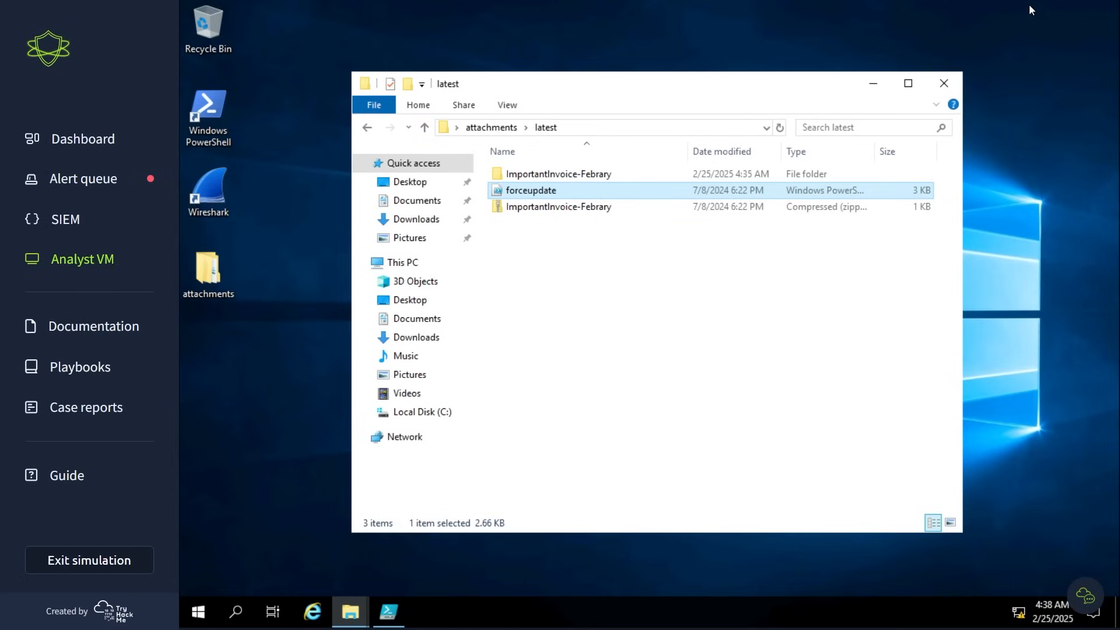
click(752, 317)
double_click(562, 175)
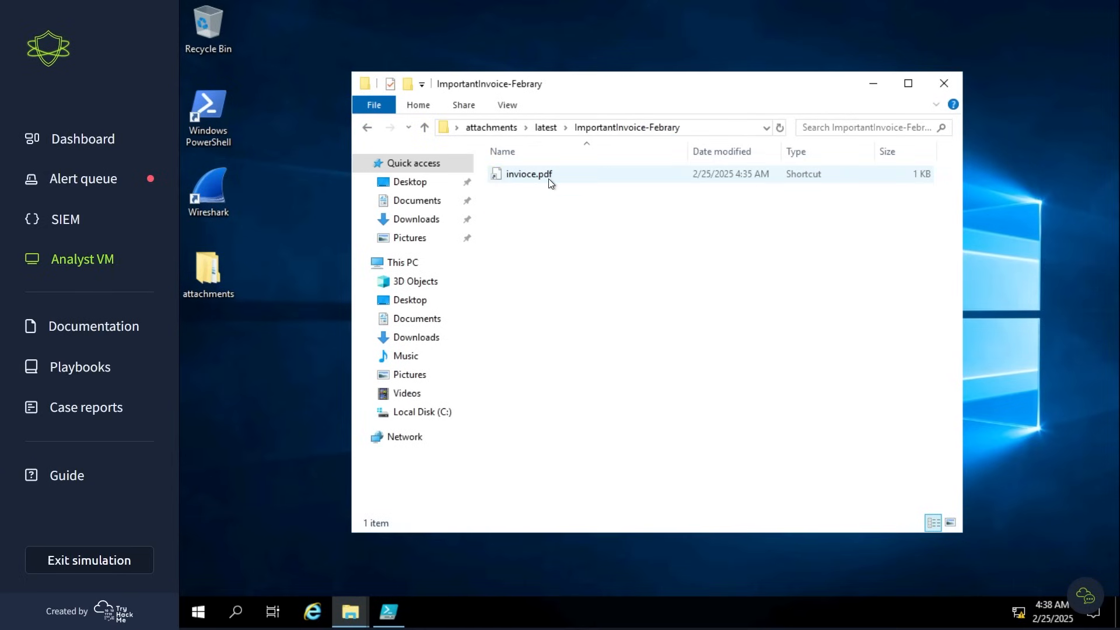
right_click(543, 179)
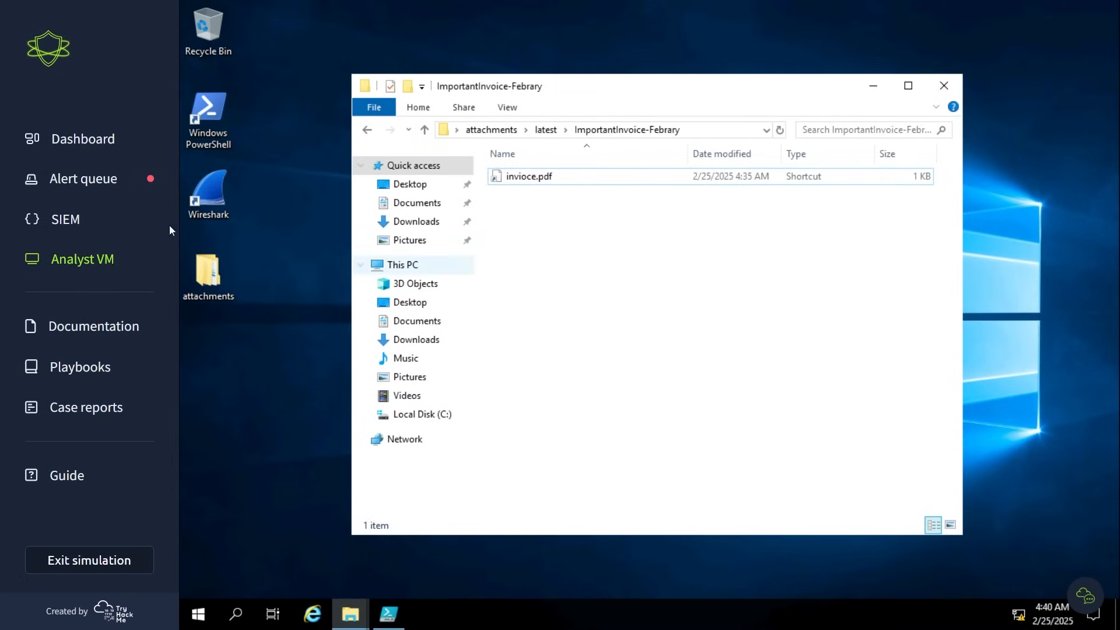
- Read the company information in the simulator's documentation, including the full employee directory with logged-in hosts
click(91, 329)
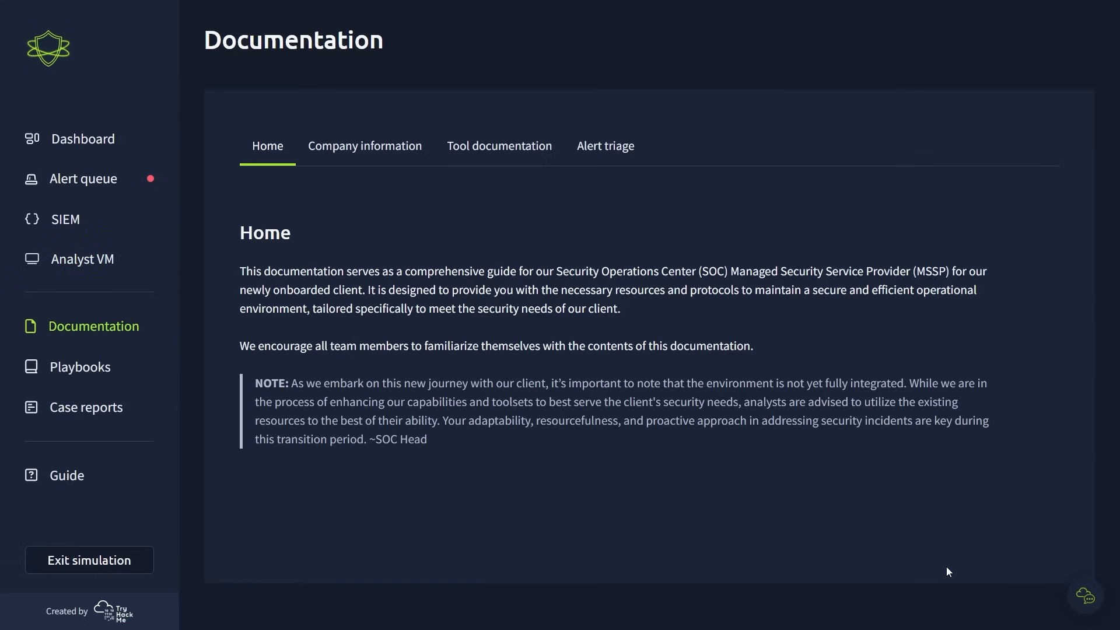
click(335, 147)
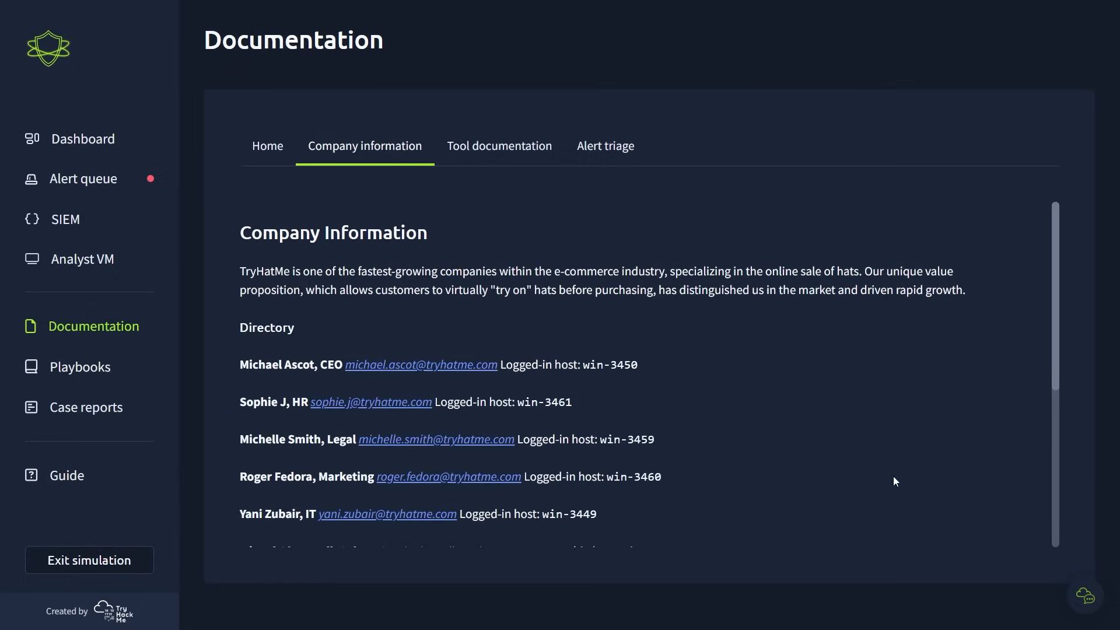
scroll(949, 481, down, 4)
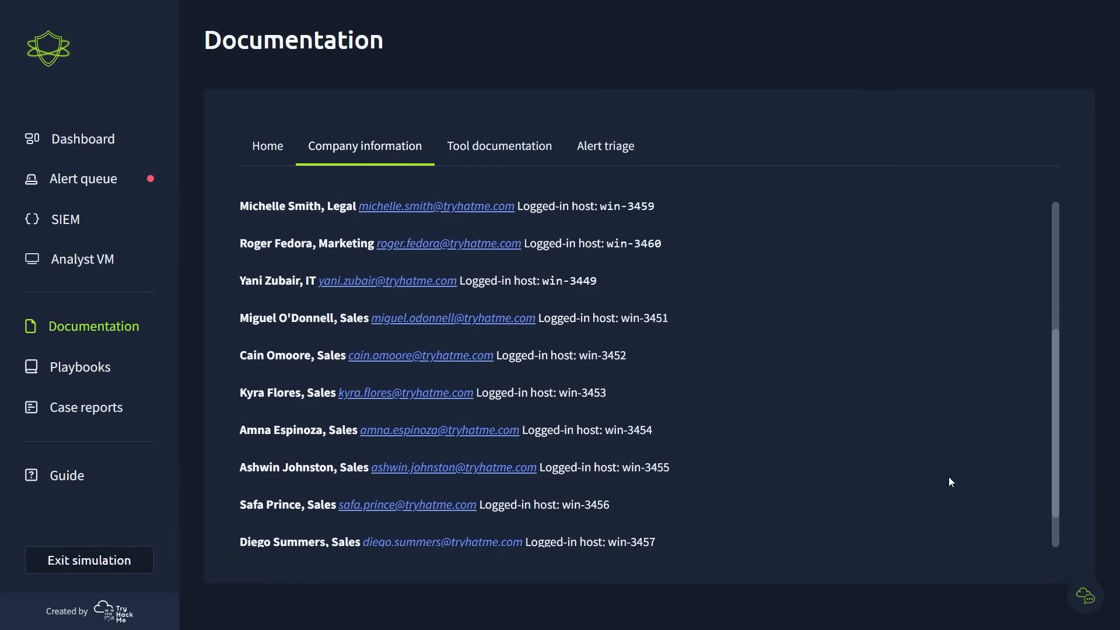
scroll(951, 487, down, 1)
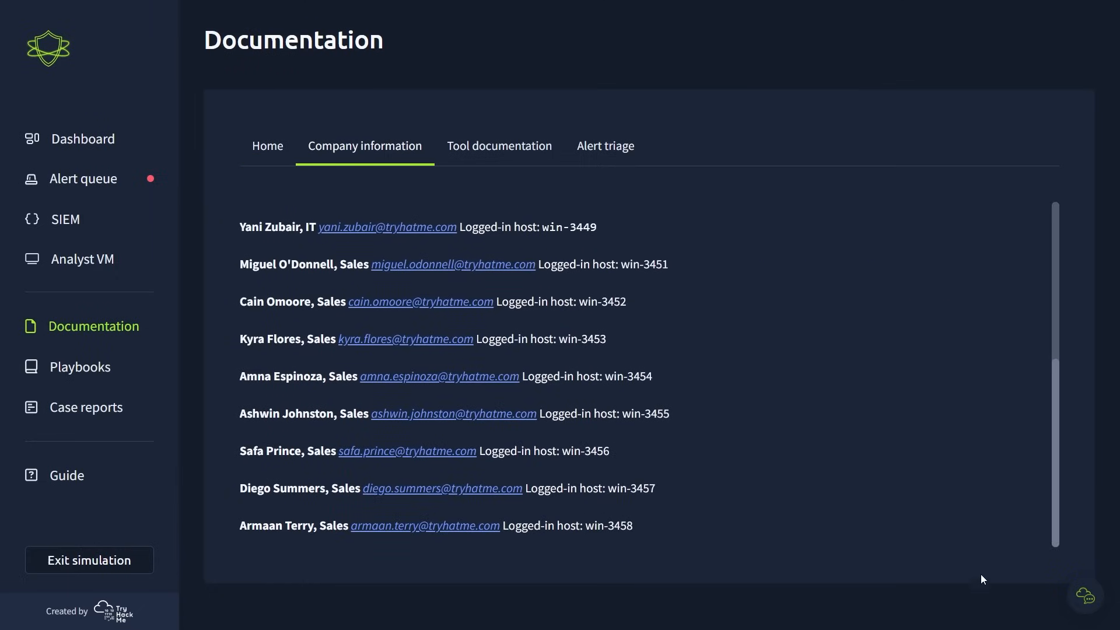
- Read the tool documentation on the SIEM's ingested sources and the analyst workstation's functions
click(503, 153)
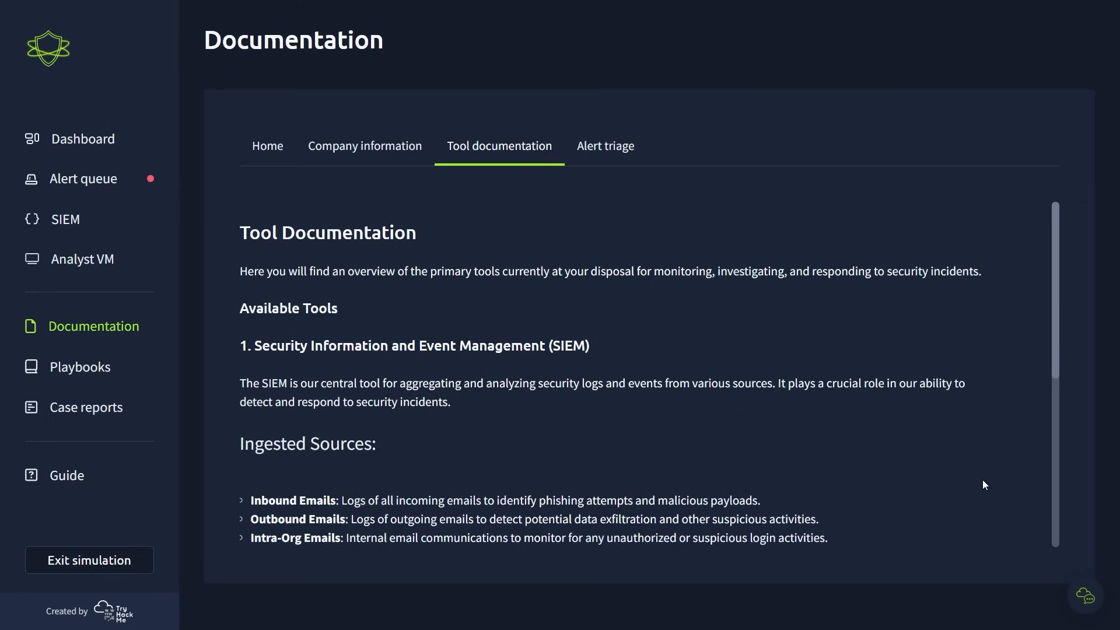
scroll(985, 483, down, 2)
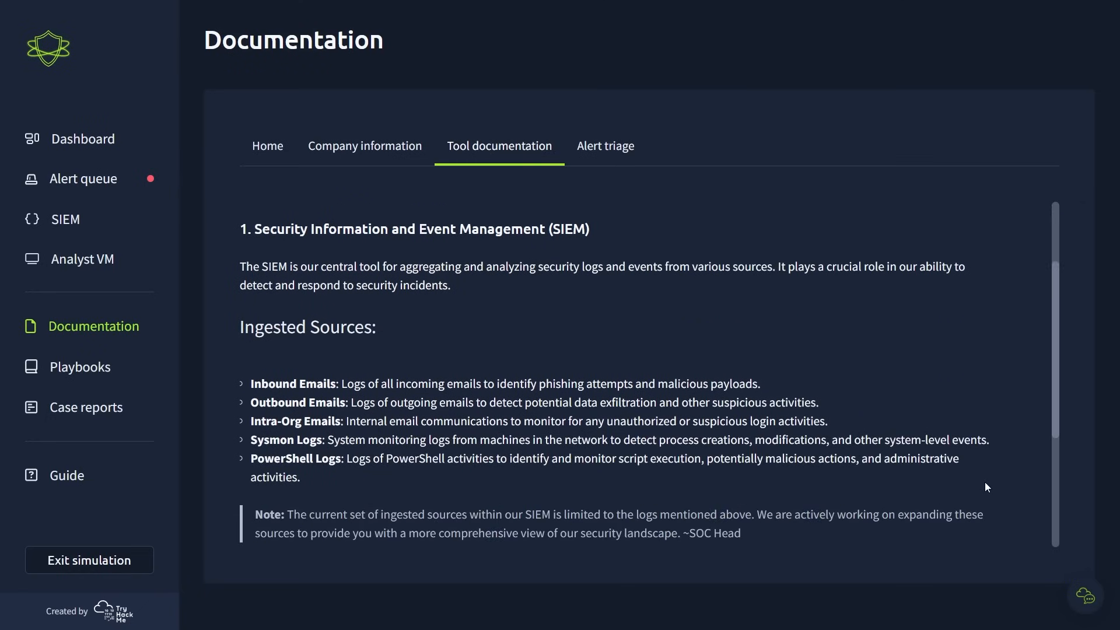
scroll(985, 482, down, 4)
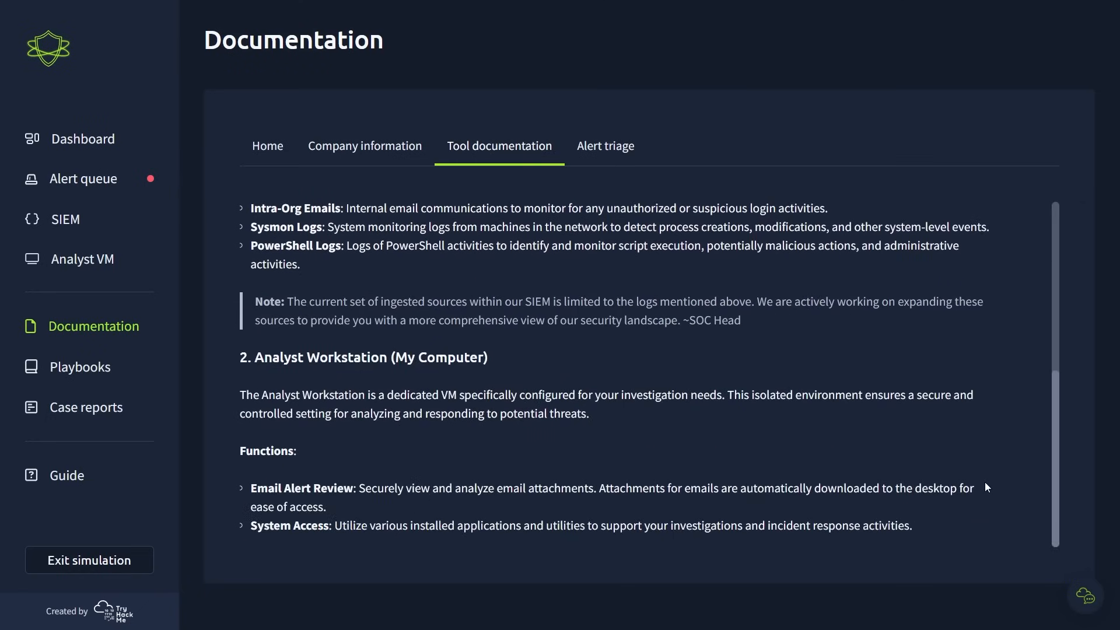
scroll(655, 441, up, 6)
- Read the alert triage documentation from the initial alert review to resolution and closure
click(576, 145)
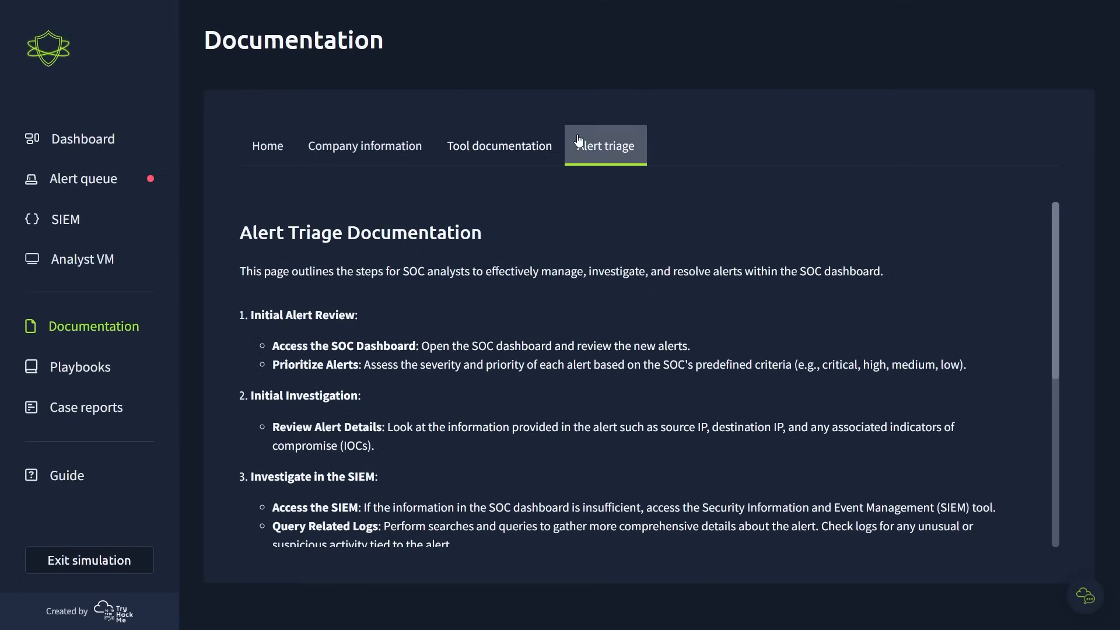
scroll(989, 520, down, 3)
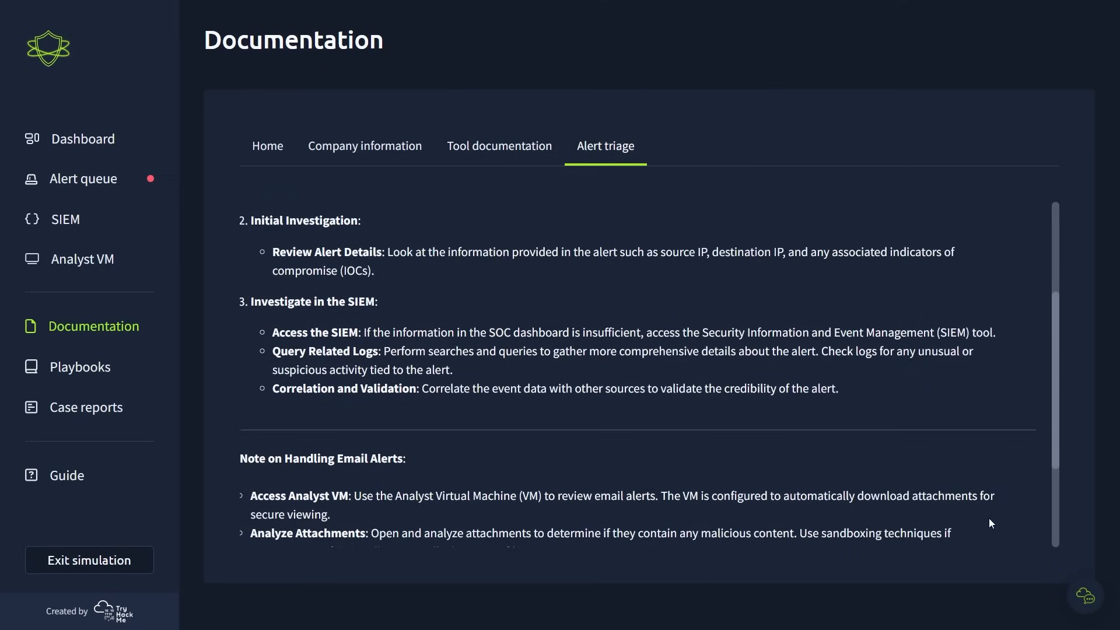
scroll(989, 523, down, 3)
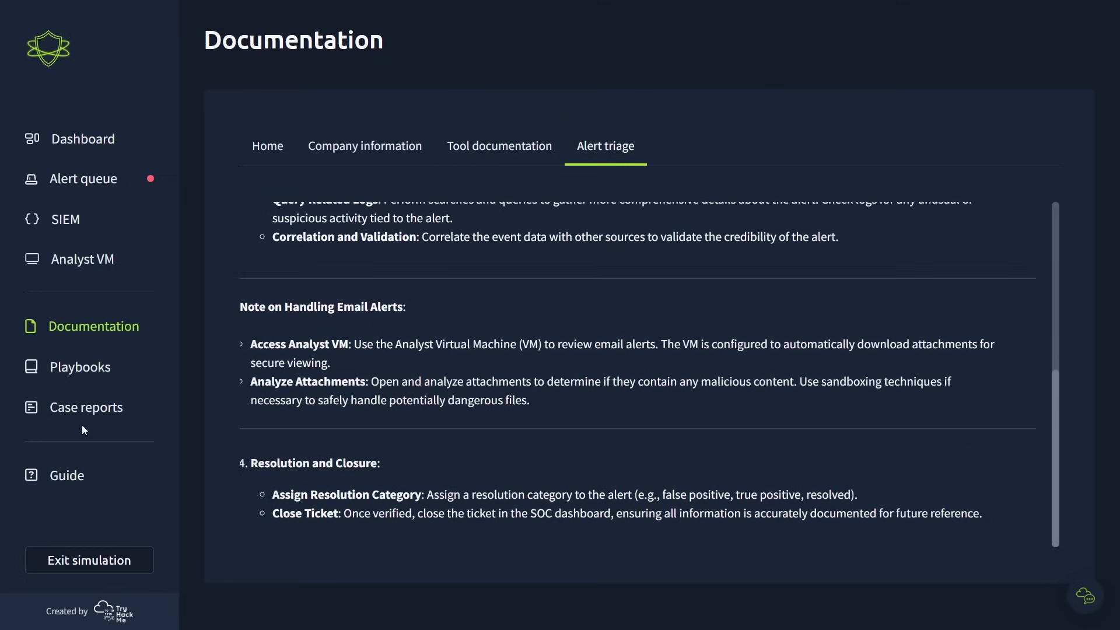
- Check the case reports page, then return to the alert queue and look over its list of alerts
click(77, 416)
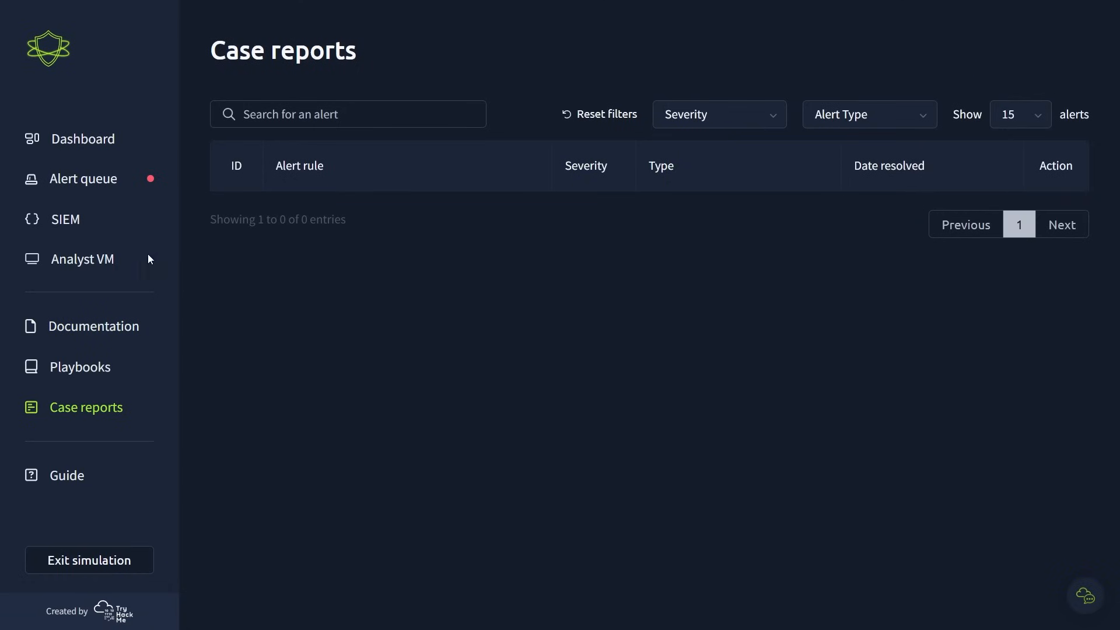
click(75, 179)
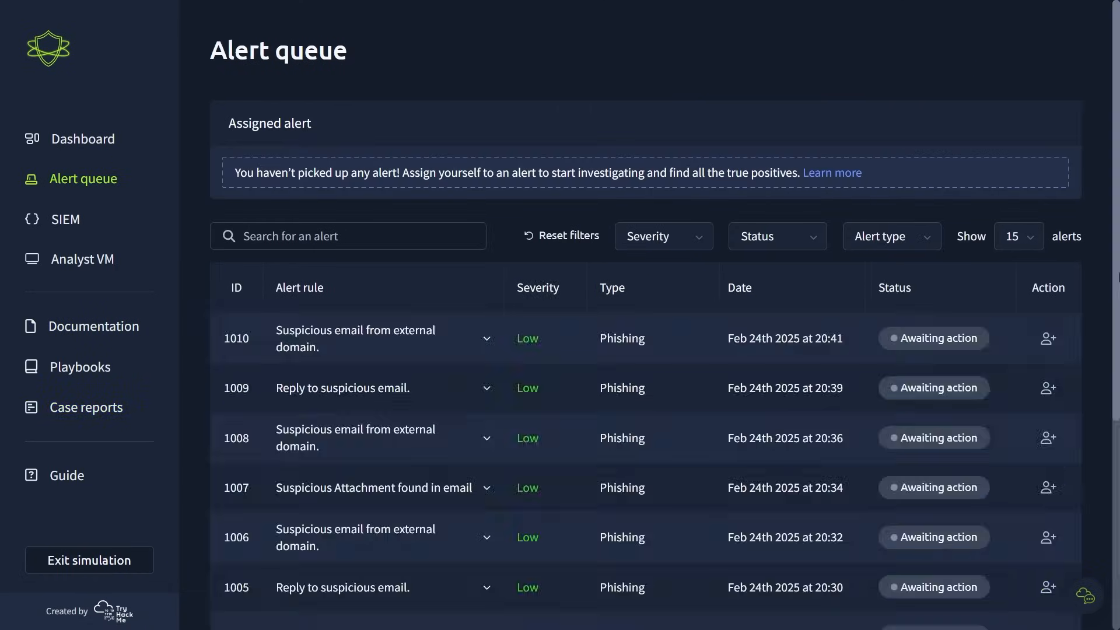
scroll(1117, 277, down, 5)
scroll(1115, 277, up, 2)
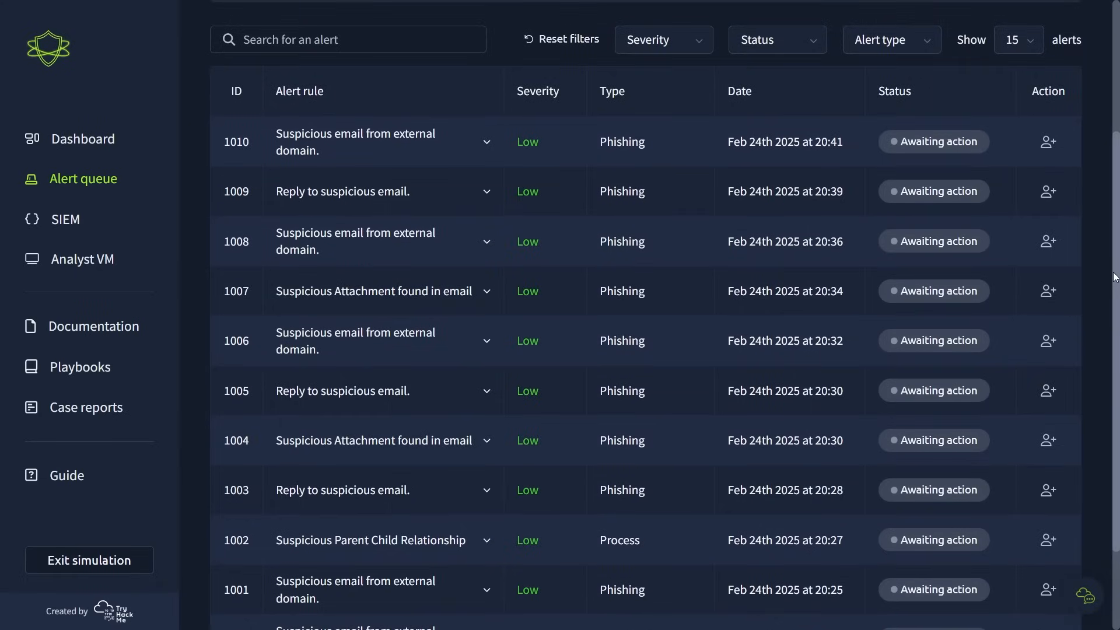
- Expand alert 1010 and examine its details, particularly the sender's address
click(487, 144)
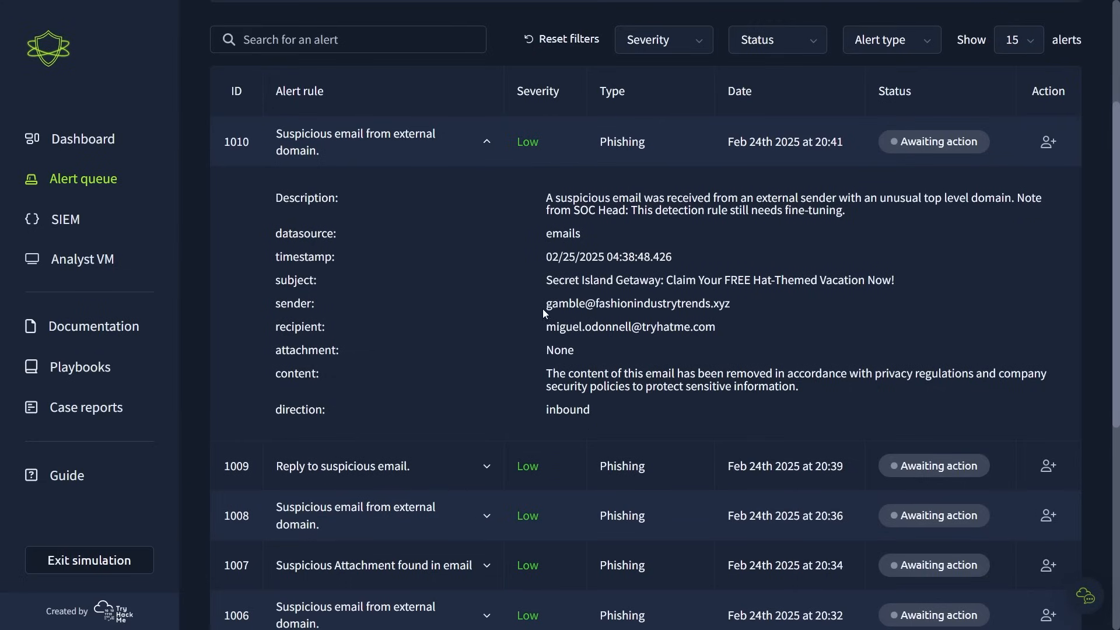
drag(543, 305, 752, 303)
click(752, 303)
- Examine the rule description and details of alert 1009, then expand alert 1008 to view its details
click(486, 466)
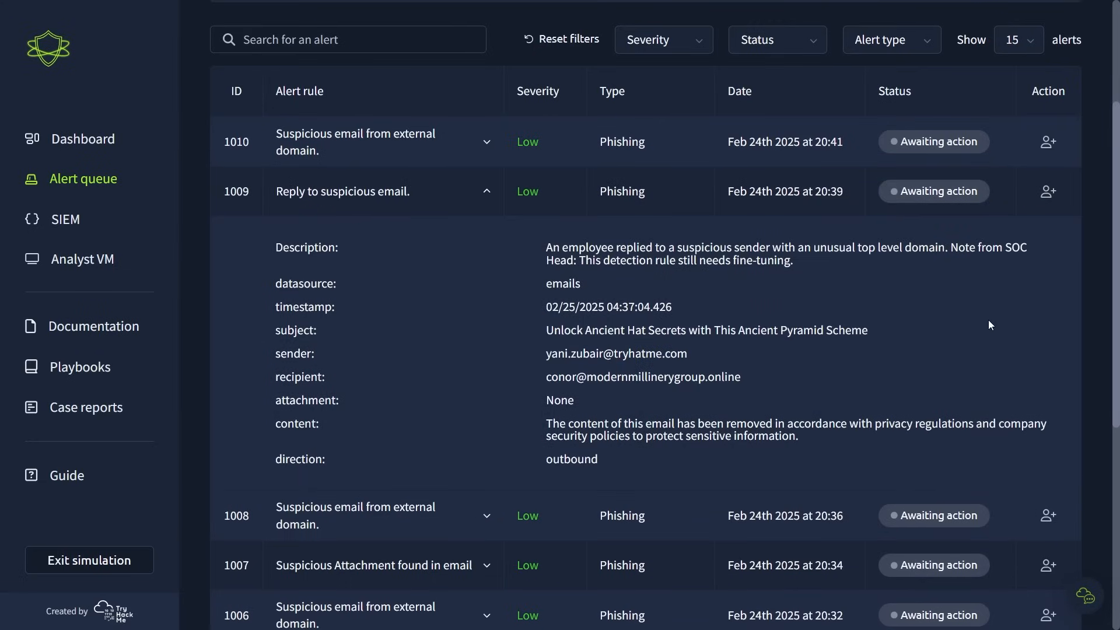
drag(580, 255, 801, 258)
click(801, 258)
click(487, 515)
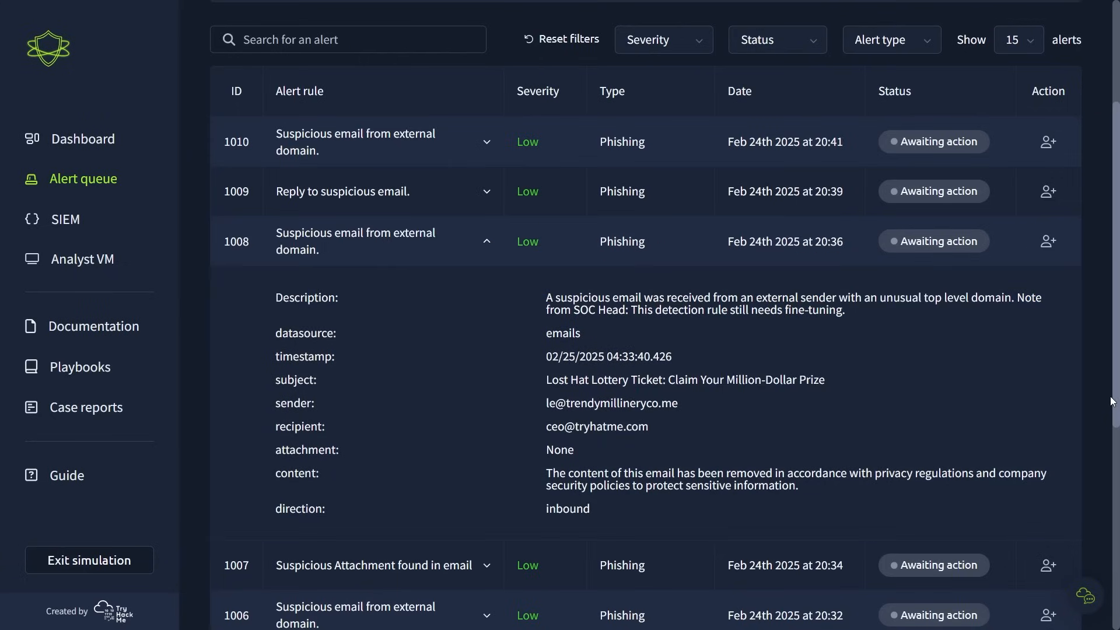
- Examine the details and attachment name of alert 1007, then assign yourself to that alert
scroll(1055, 436, down, 4)
click(488, 330)
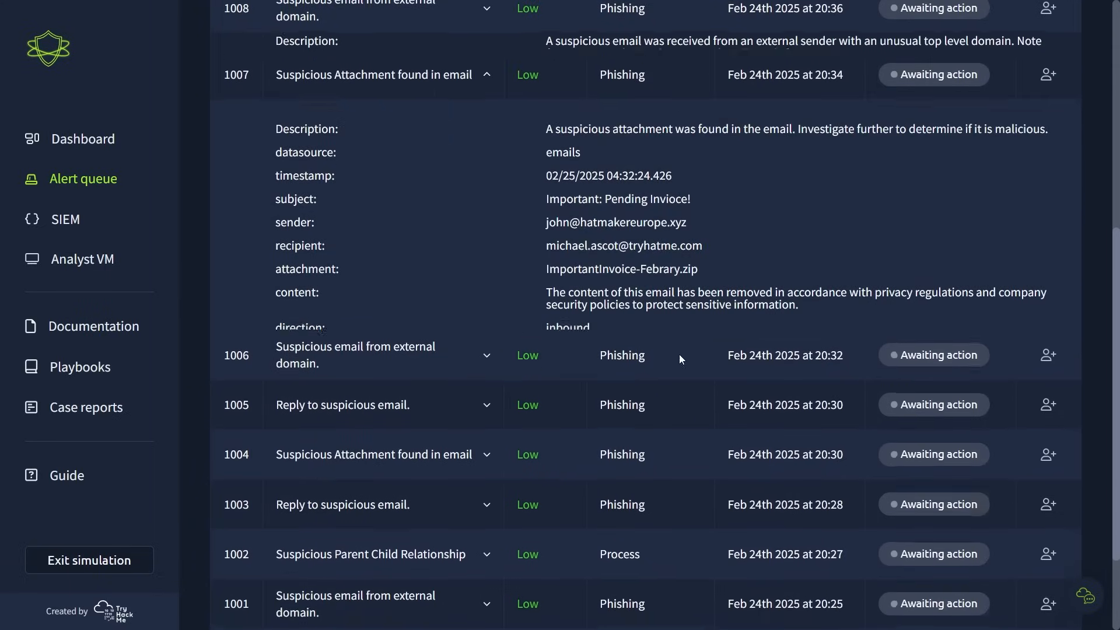
drag(533, 249, 723, 253)
click(723, 254)
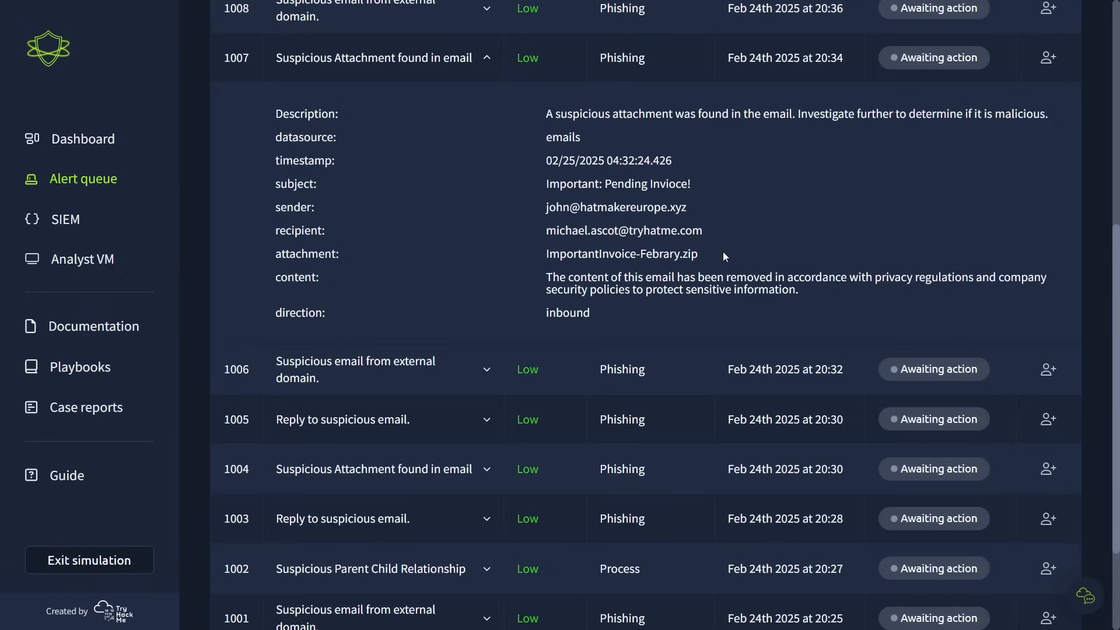
click(1048, 57)
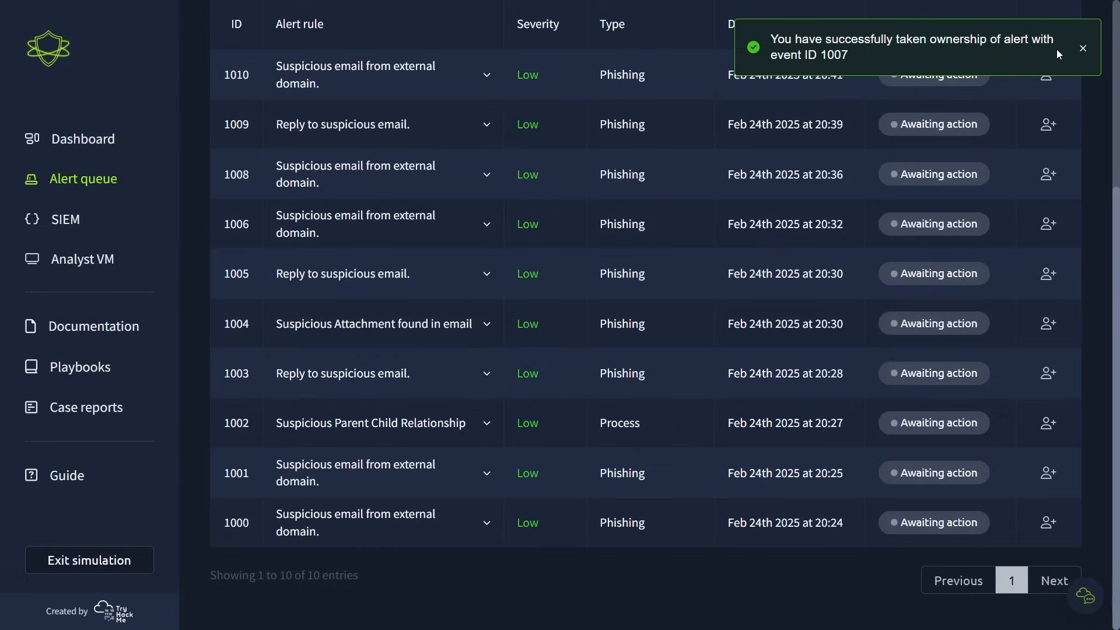
- Expand alerts 1006 and 1005 in turn to examine their subjects, senders and recipients
click(317, 226)
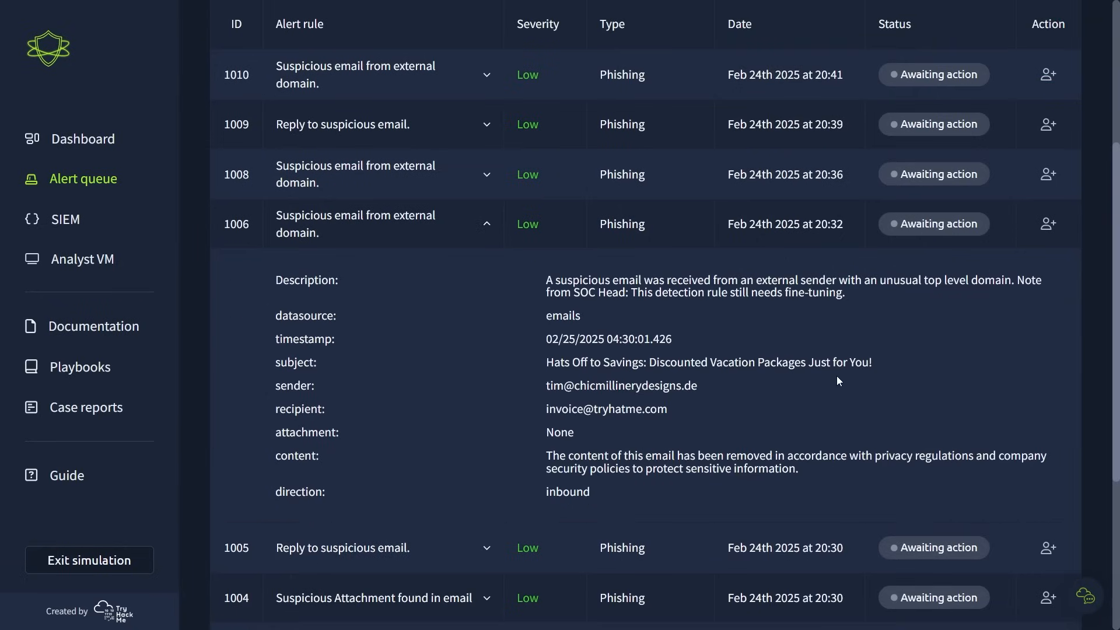
scroll(836, 381, down, 2)
click(438, 431)
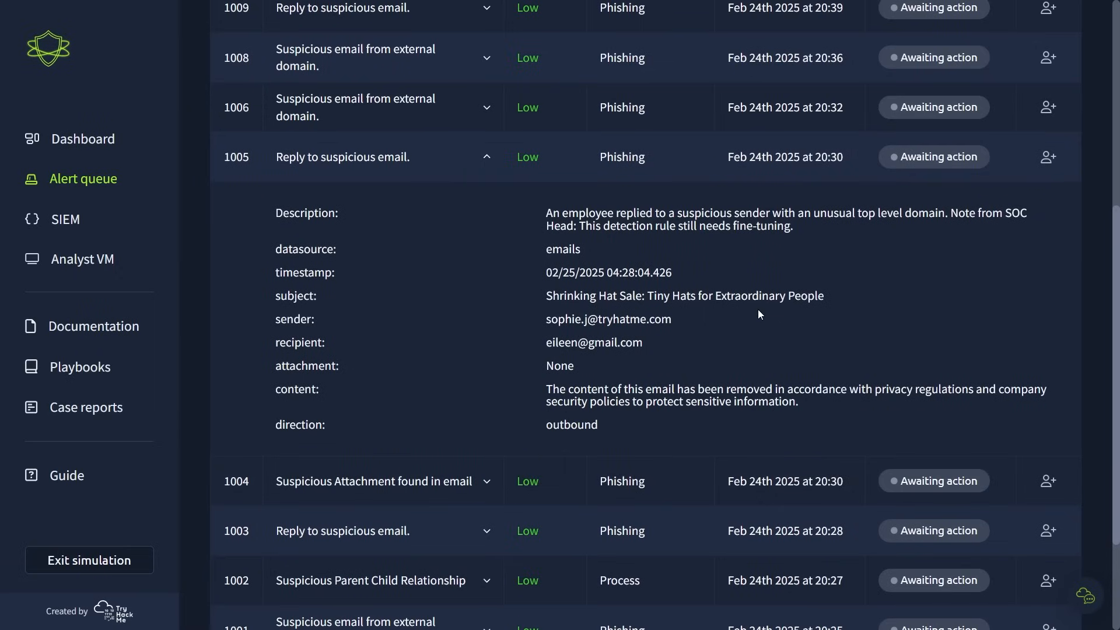
- Examine the recipient and subject of alert 1005's outbound email
drag(545, 343, 692, 340)
click(692, 340)
drag(545, 319, 835, 297)
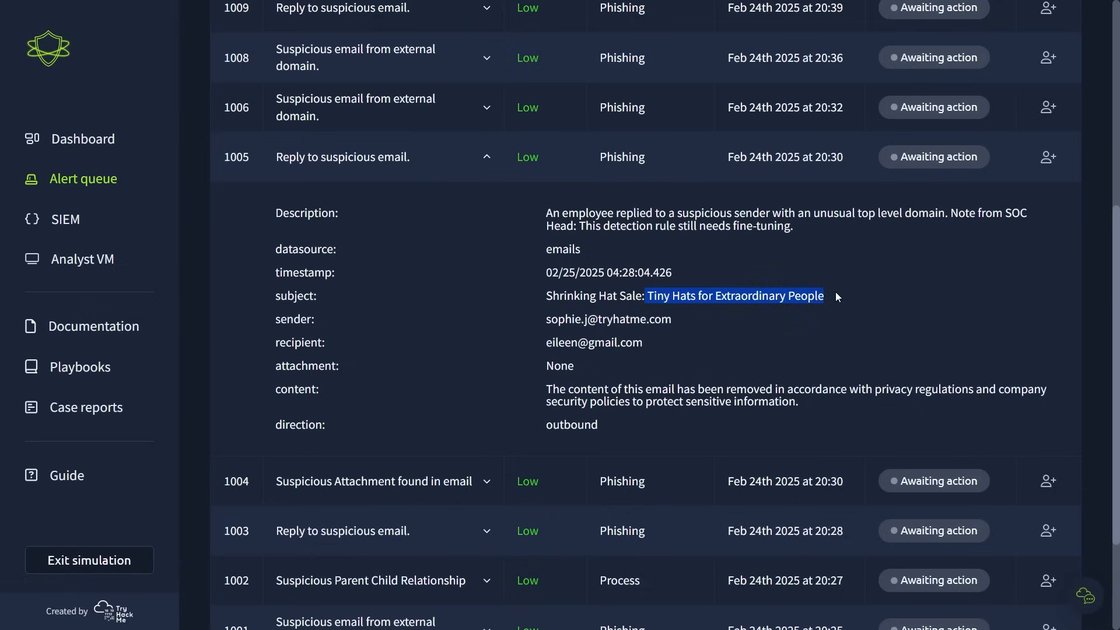
click(836, 295)
- Expand alert 1004 and examine its email's subject, sender, recipient and attachment name
click(413, 481)
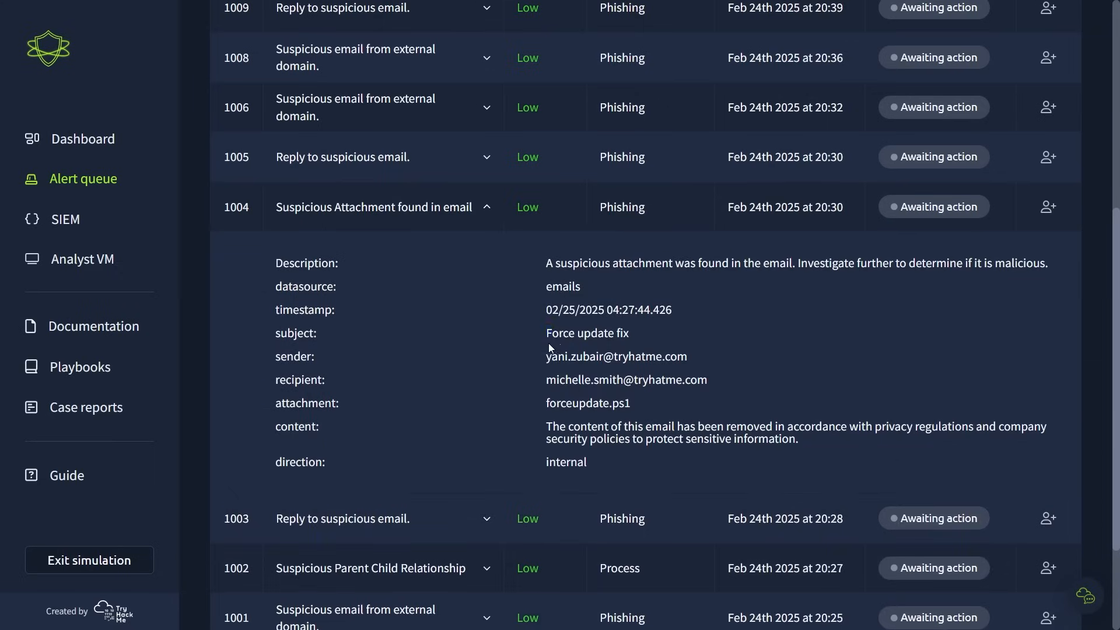
drag(548, 335, 674, 331)
click(674, 332)
drag(551, 360, 742, 352)
click(690, 374)
drag(534, 402, 685, 395)
click(685, 395)
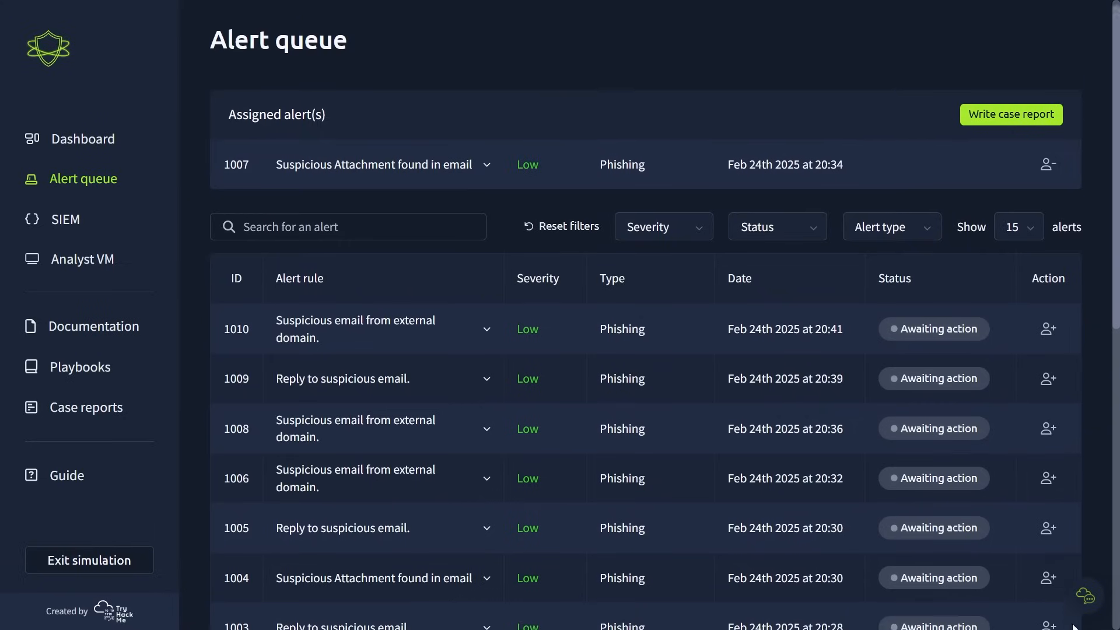
- Expand the assigned alert 1007 and examine its details, particularly the attachment name
scroll(254, 176, up, 1)
drag(262, 176, 484, 180)
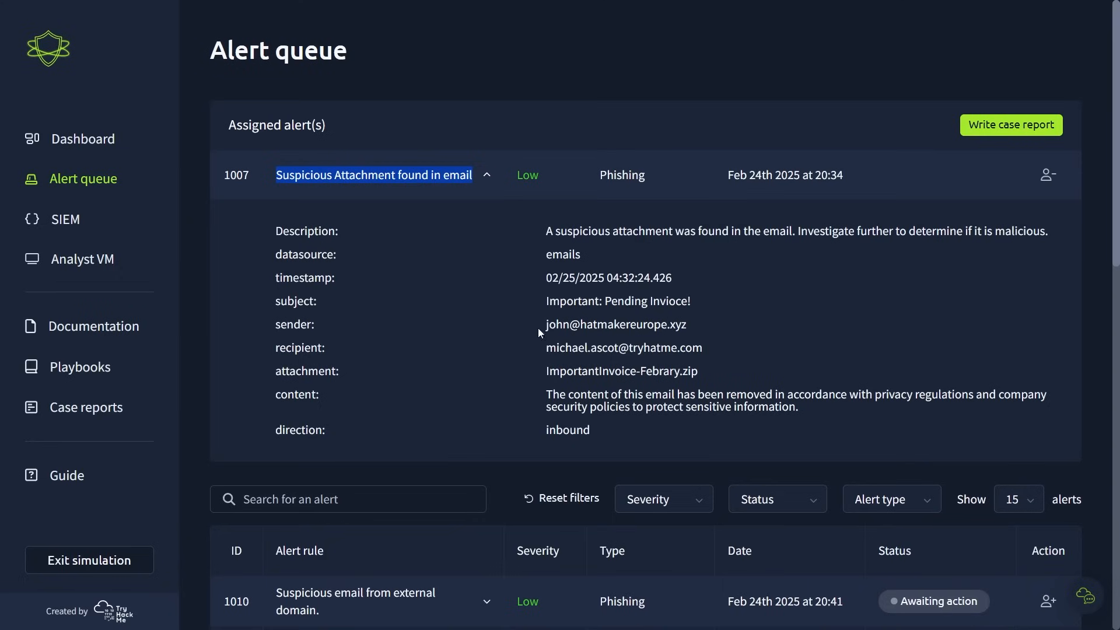
drag(541, 372, 722, 378)
click(754, 374)
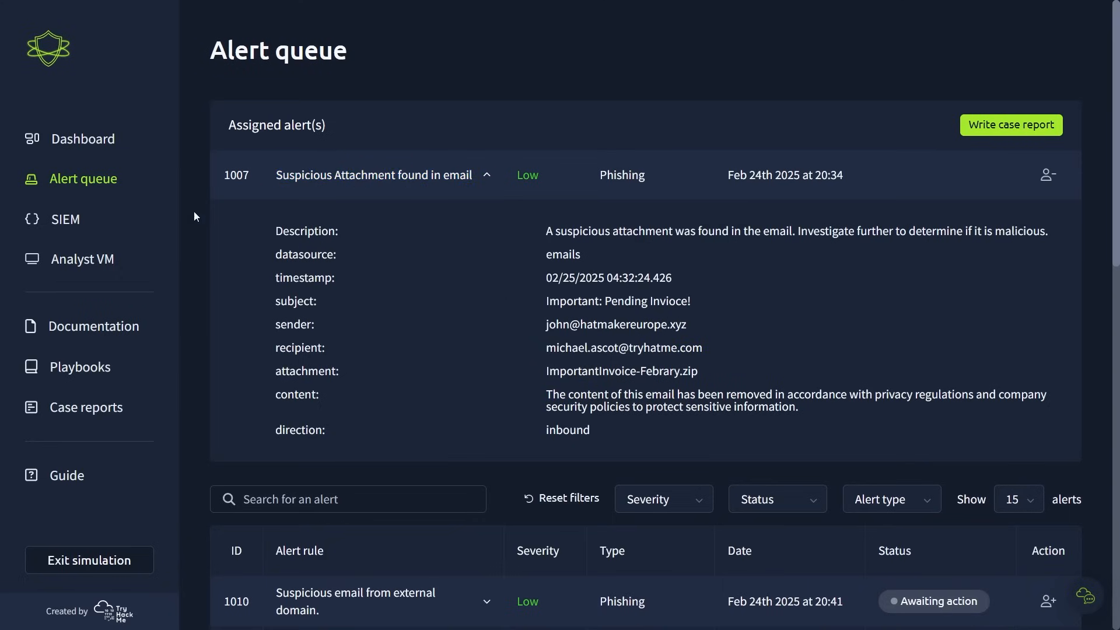
- Switch to the Splunk SIEM and review the newest events down to the internal "RE: Force update fix" email
click(67, 220)
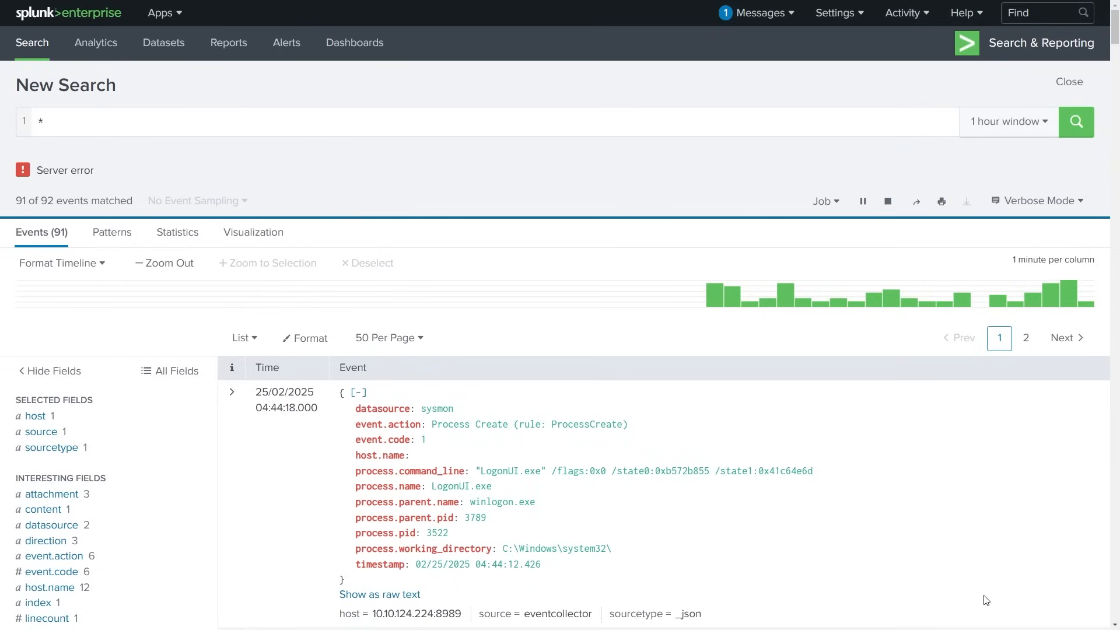
scroll(1001, 607, down, 3)
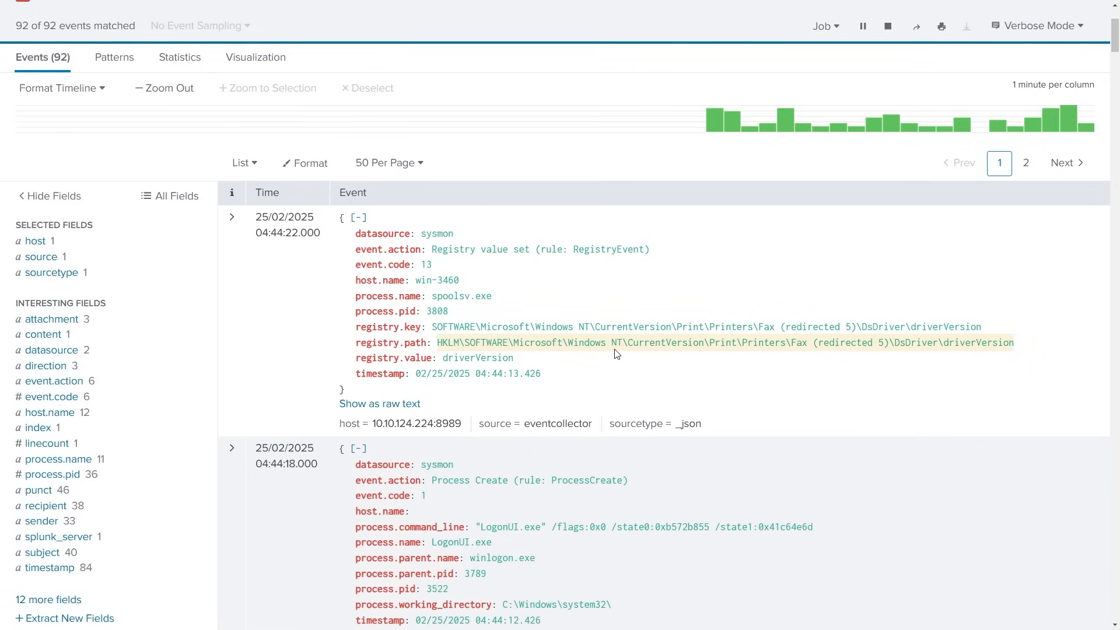
scroll(960, 396, down, 3)
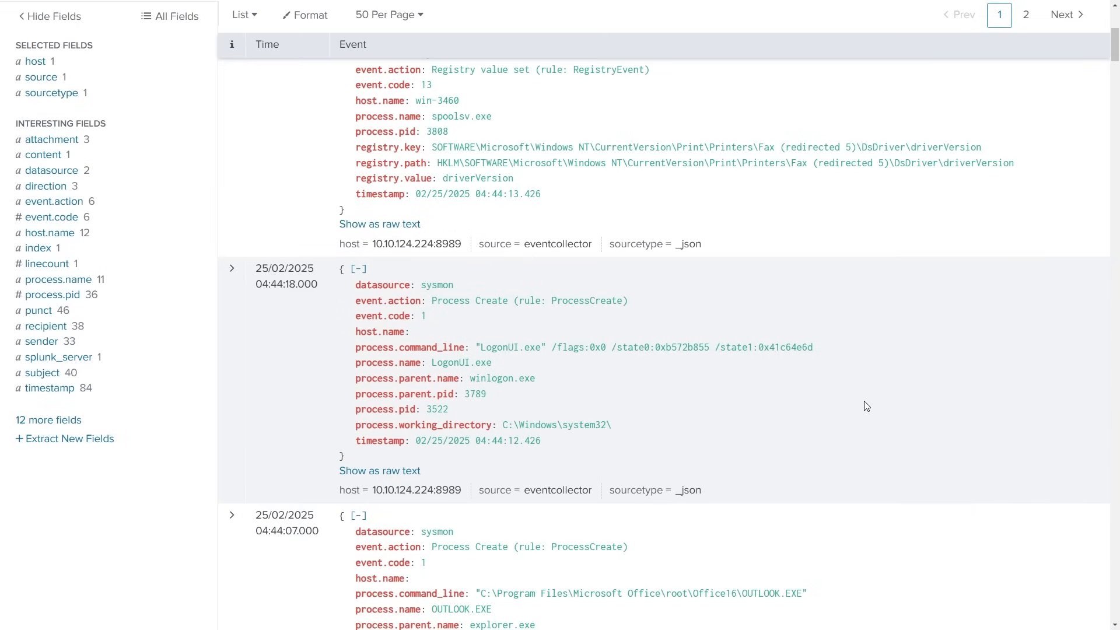
scroll(935, 589, down, 5)
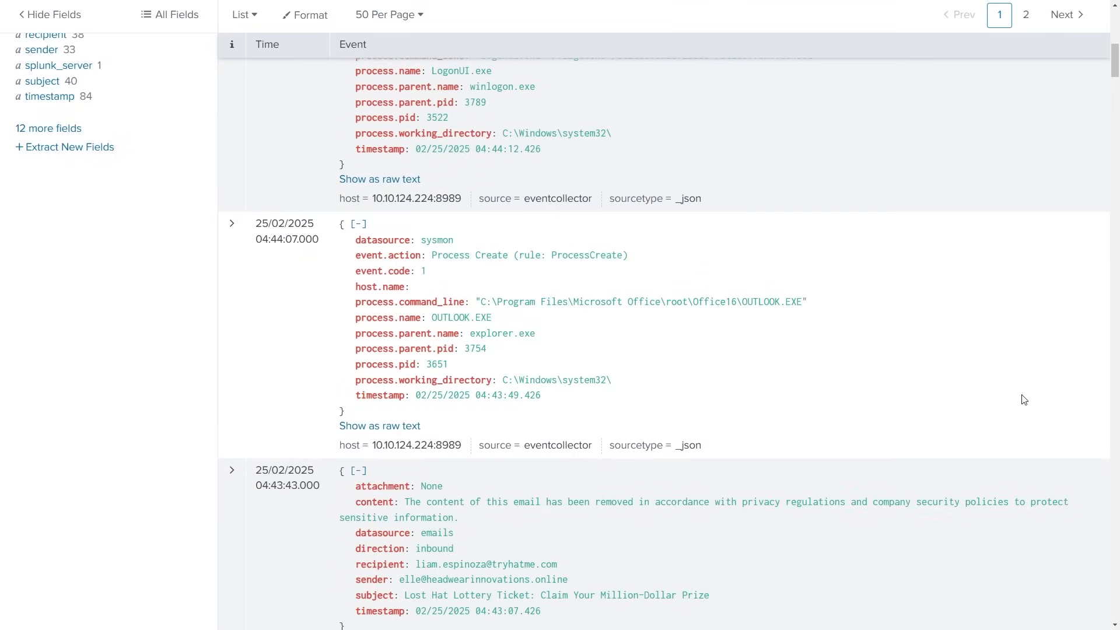
scroll(974, 613, down, 4)
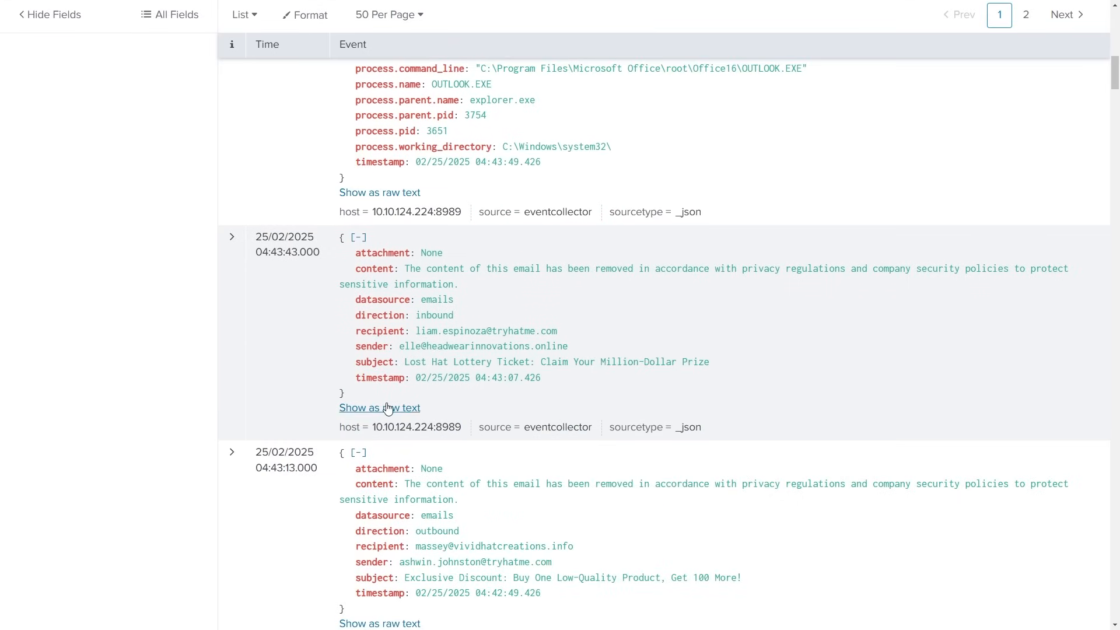
scroll(401, 407, down, 5)
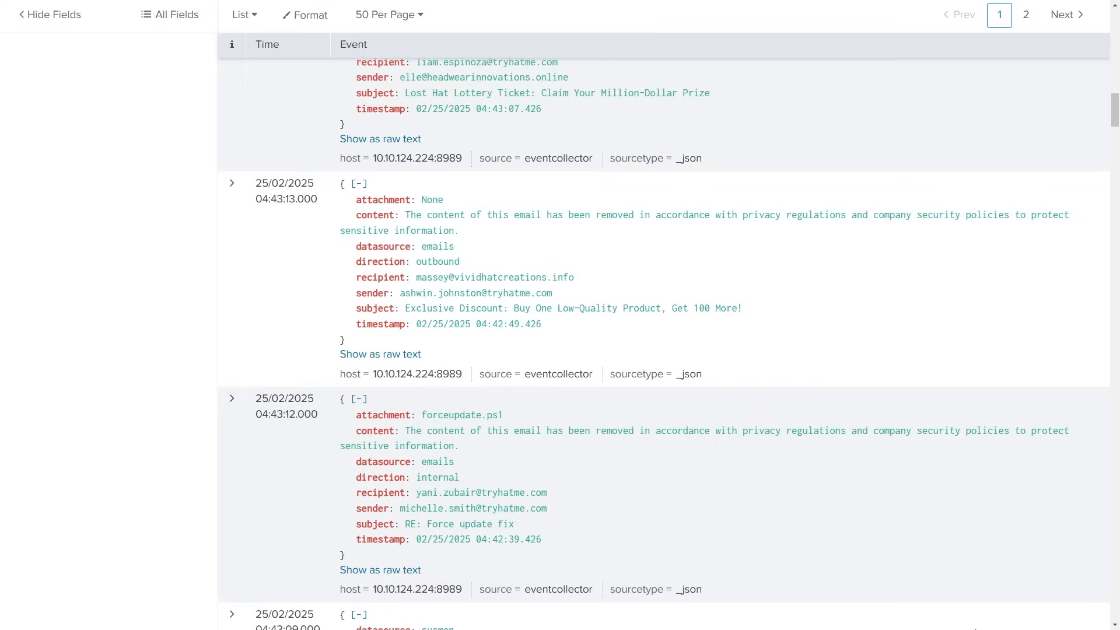
scroll(676, 409, down, 1)
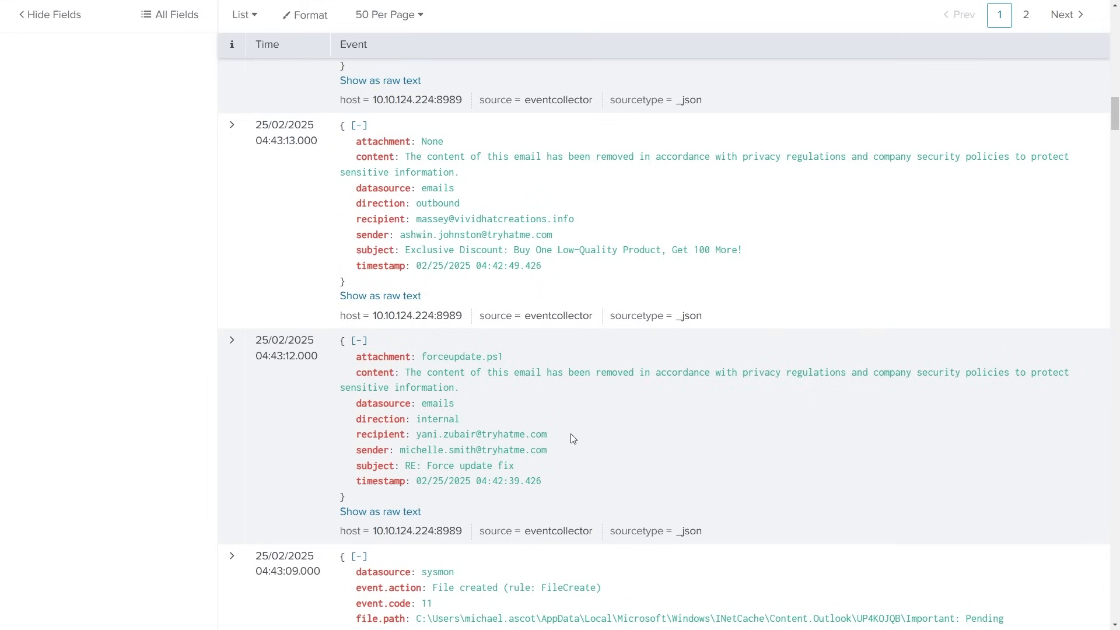
- Show the "RE: Force update fix" email event as raw text, then inspect its attachment, sender and recipient fields
click(349, 513)
scroll(627, 444, down, 1)
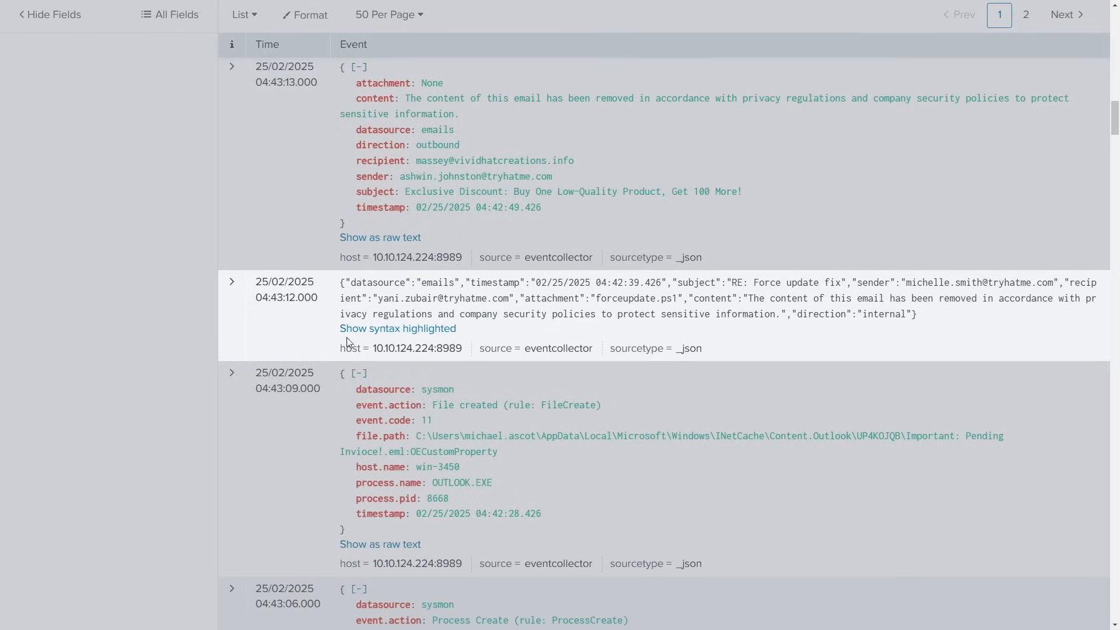
click(232, 283)
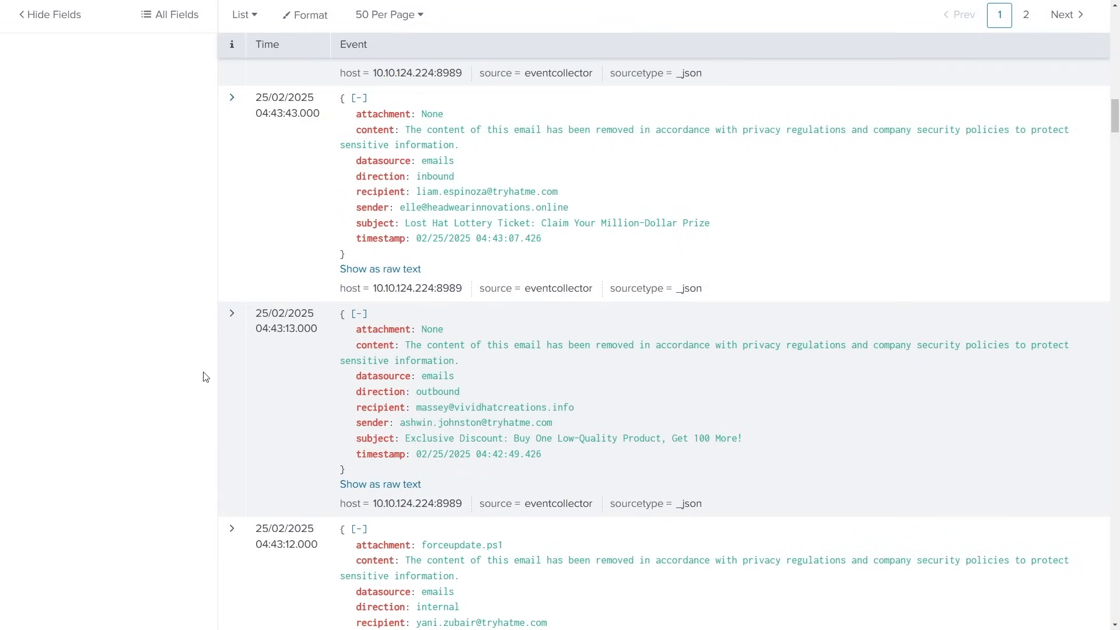
scroll(222, 383, down, 4)
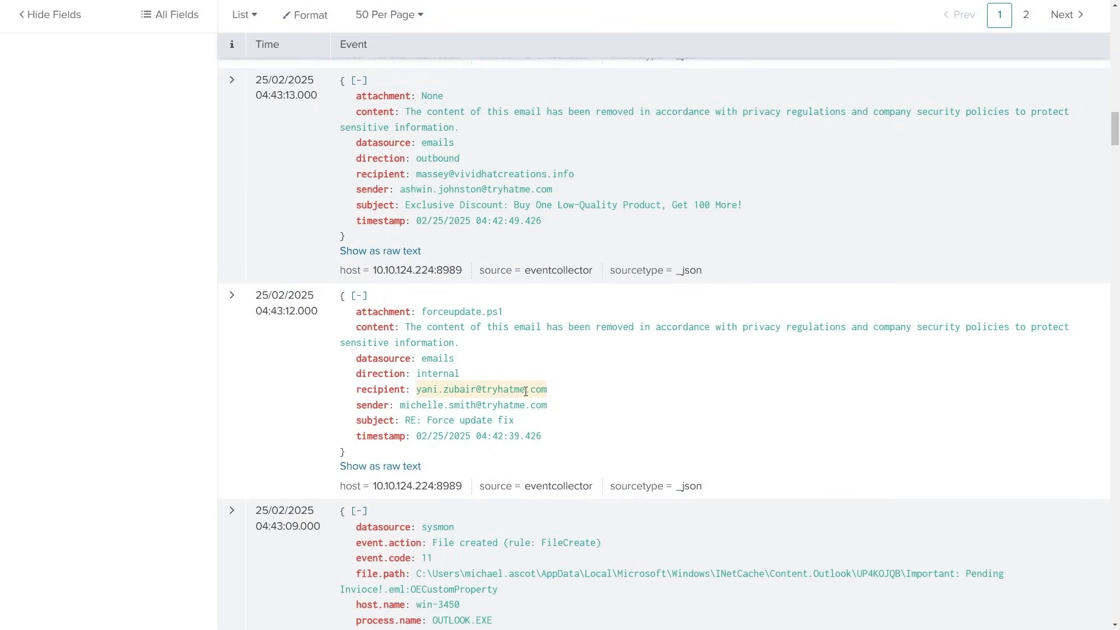
scroll(845, 429, down, 6)
scroll(945, 525, up, 5)
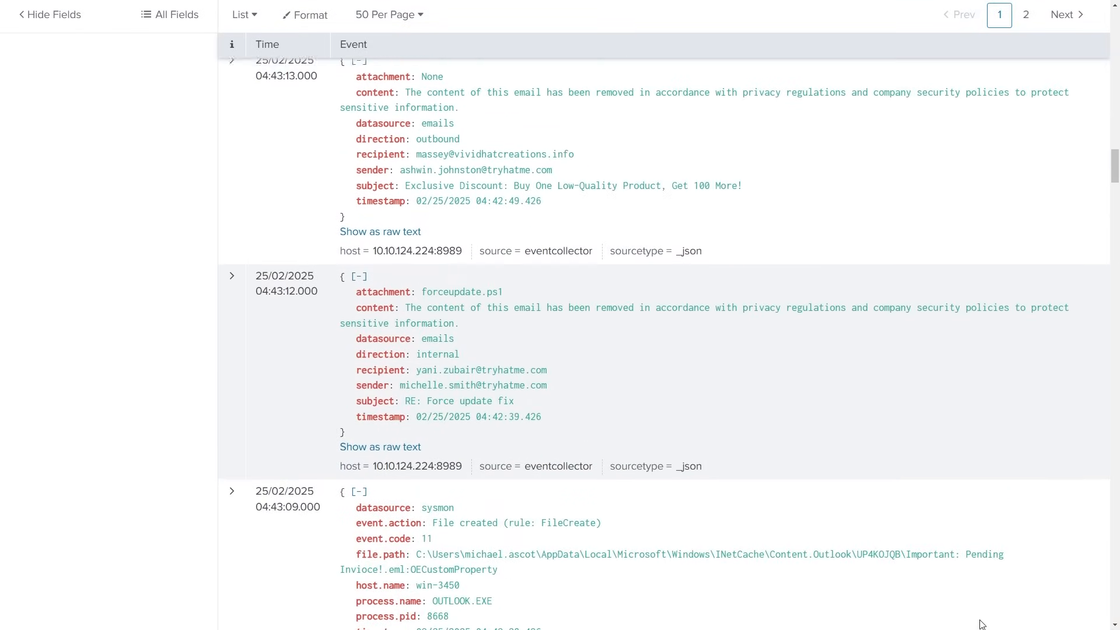
- Examine the Outlook process and file creation events on host win-3450 that involve the "Important: Pending Invioce!.eml" file
scroll(982, 584, down, 6)
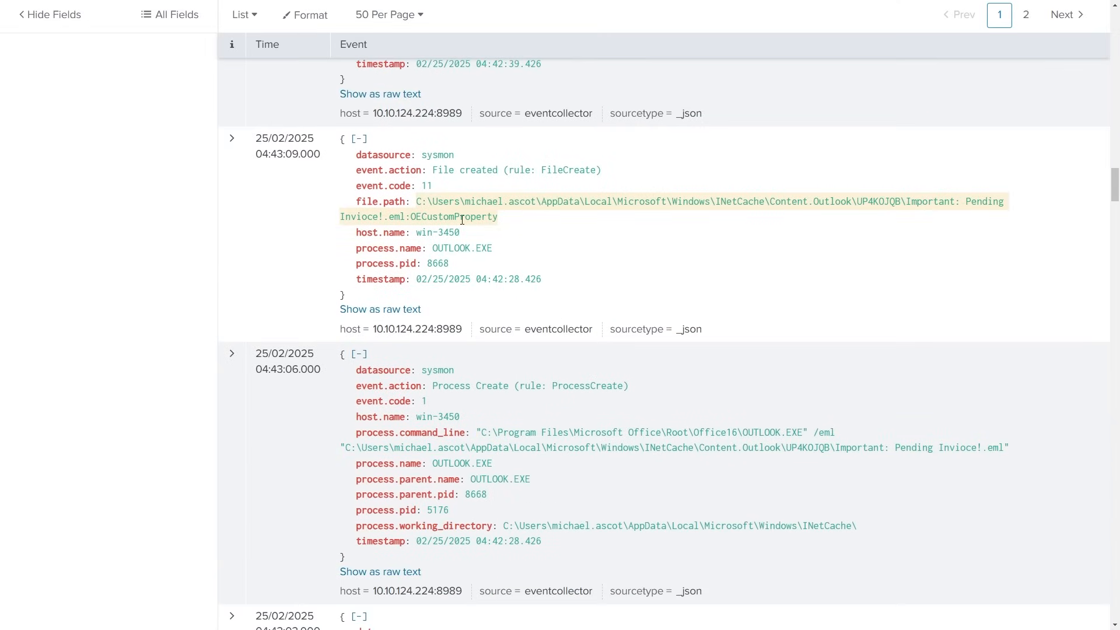
scroll(888, 295, down, 3)
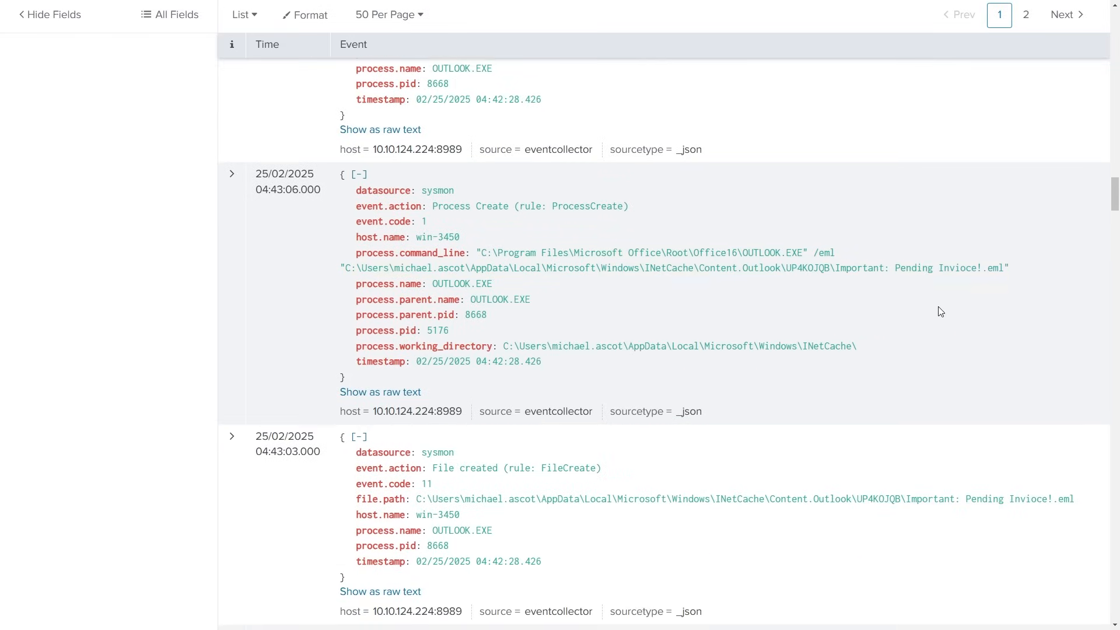
scroll(942, 321, down, 3)
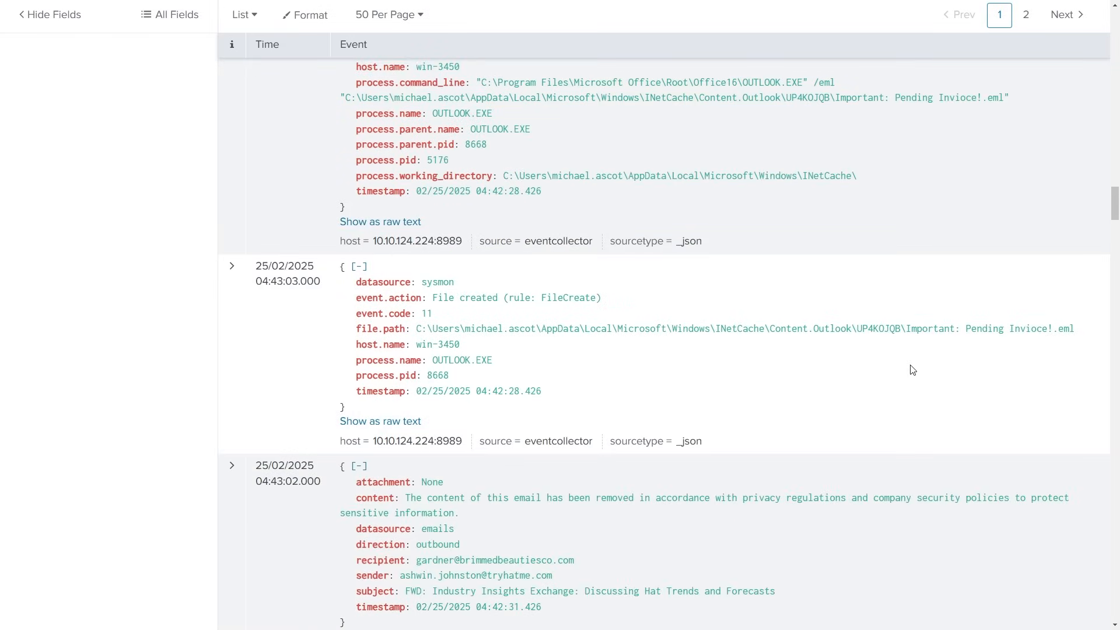
scroll(915, 353, down, 2)
scroll(917, 330, down, 3)
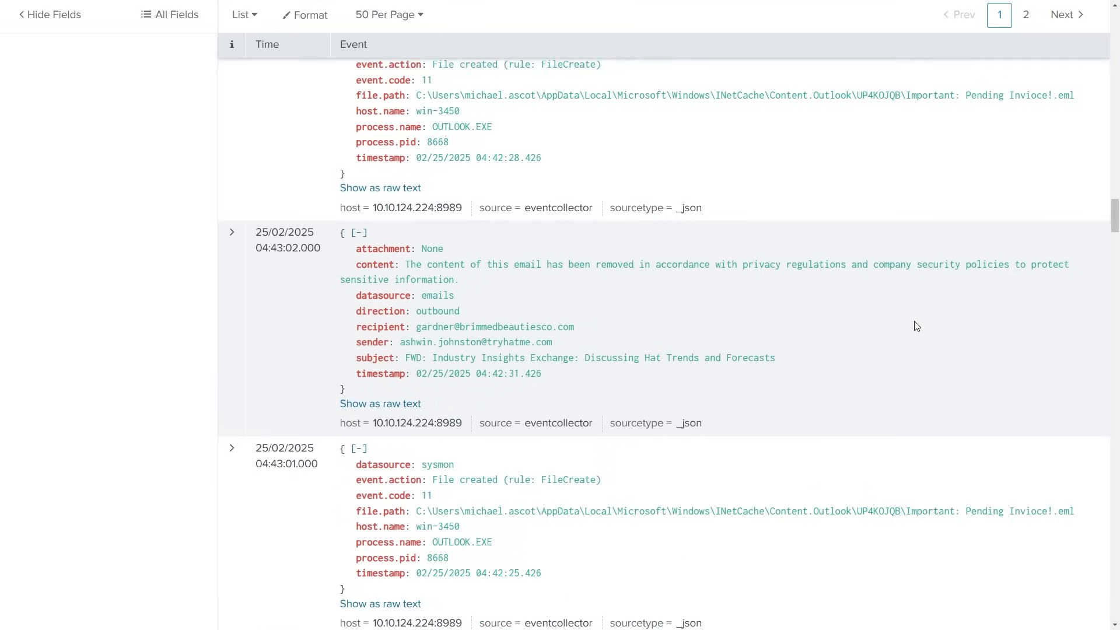
scroll(950, 400, down, 5)
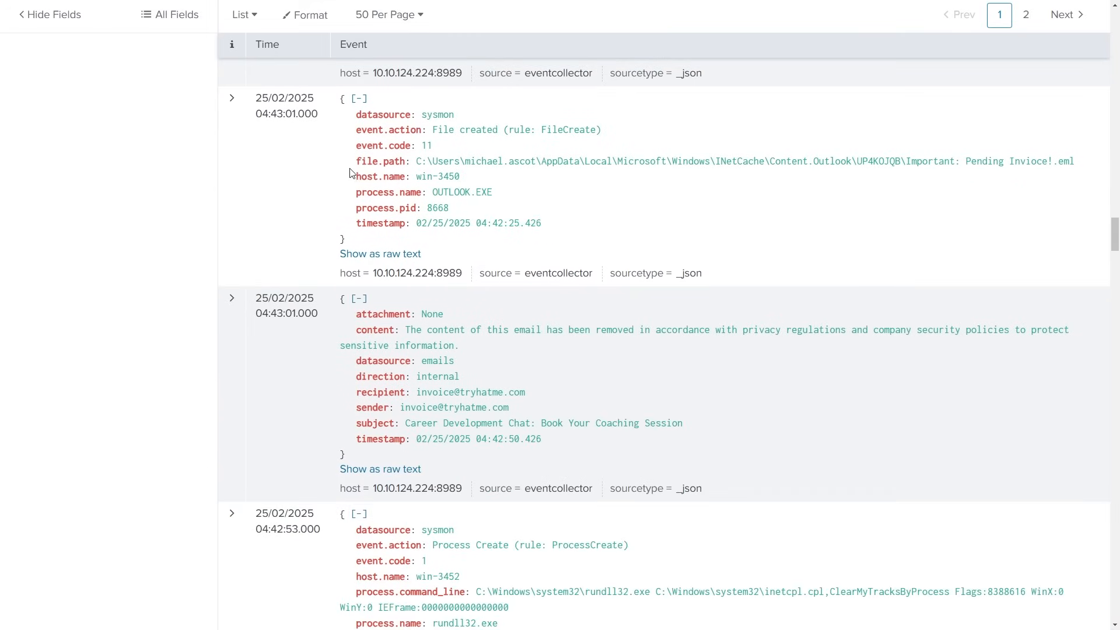
- Expand the 04:43:01 file creation event for "Important: Pending Invioce!.eml", examine its fields, and collapse it again
click(231, 99)
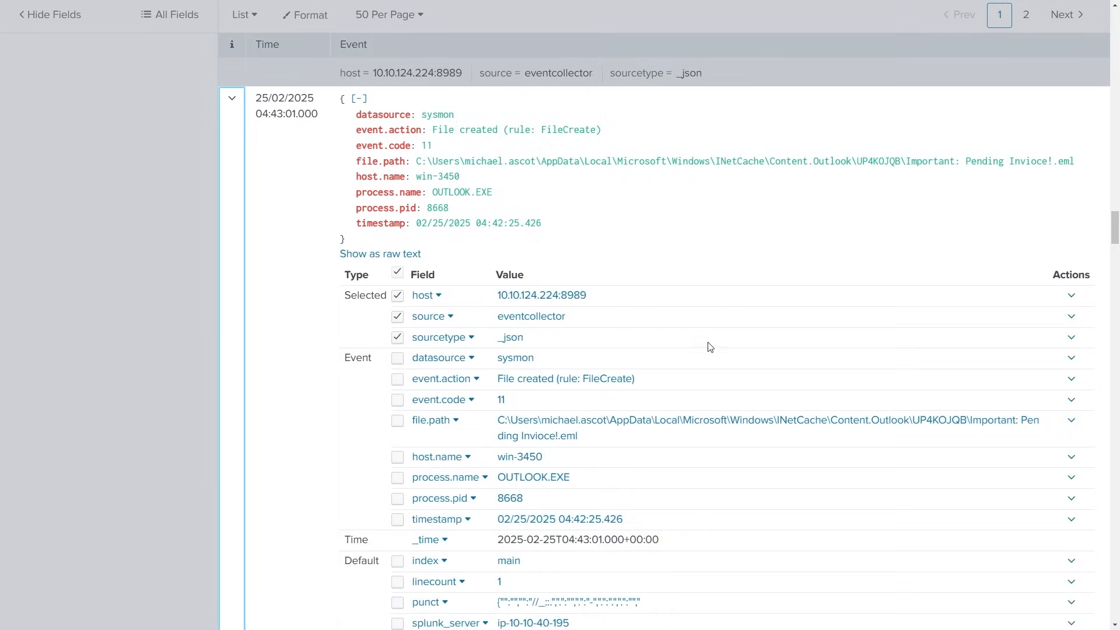
scroll(717, 349, down, 2)
scroll(717, 349, down, 1)
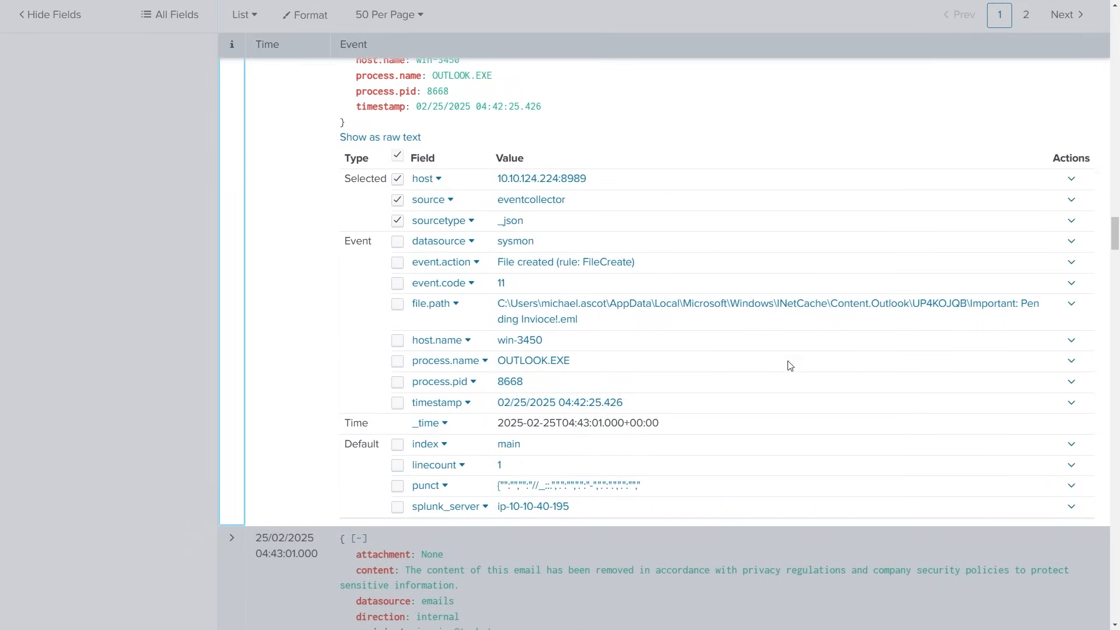
scroll(774, 377, up, 4)
click(233, 161)
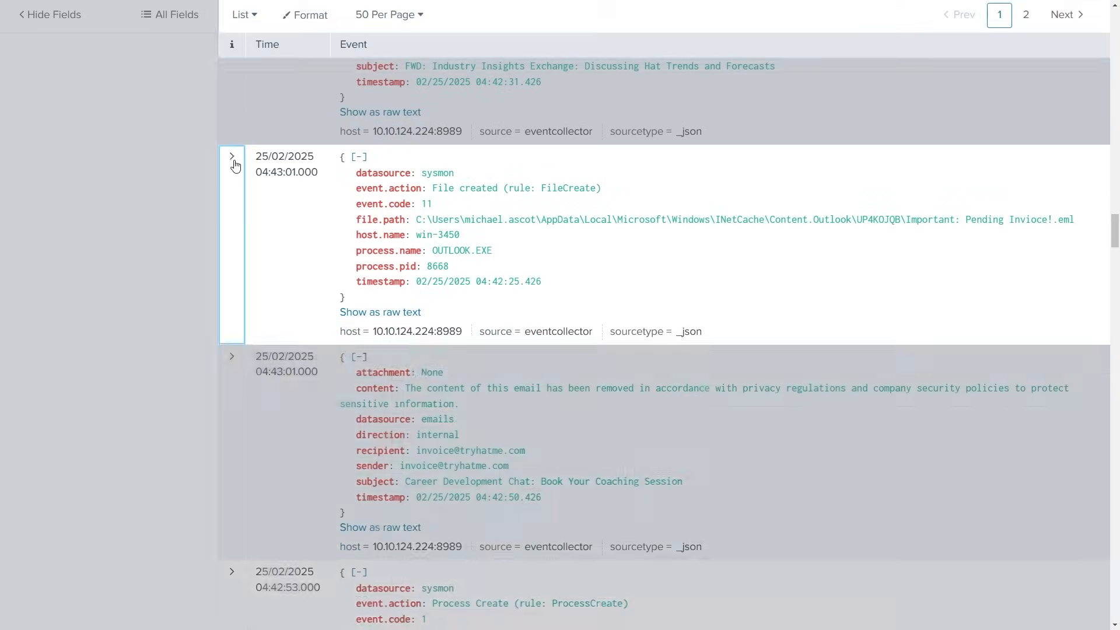
- Examine the "Career Development Chat: Book Your Coaching Session" email event, including its sender, recipient and expanded field list
scroll(974, 352, down, 3)
scroll(975, 352, up, 1)
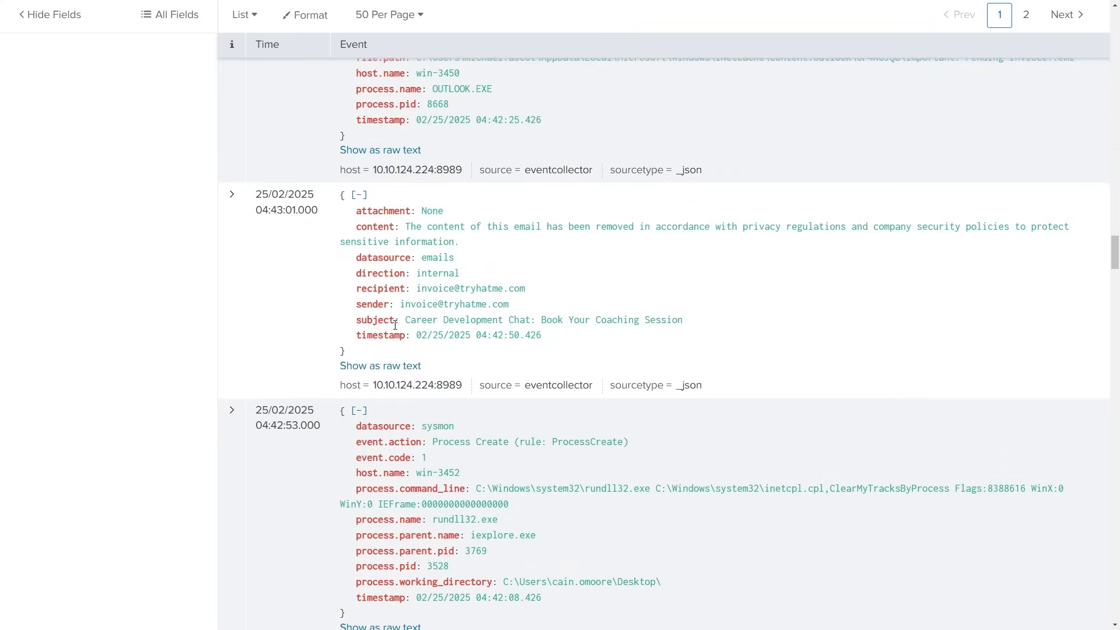
drag(403, 320, 723, 325)
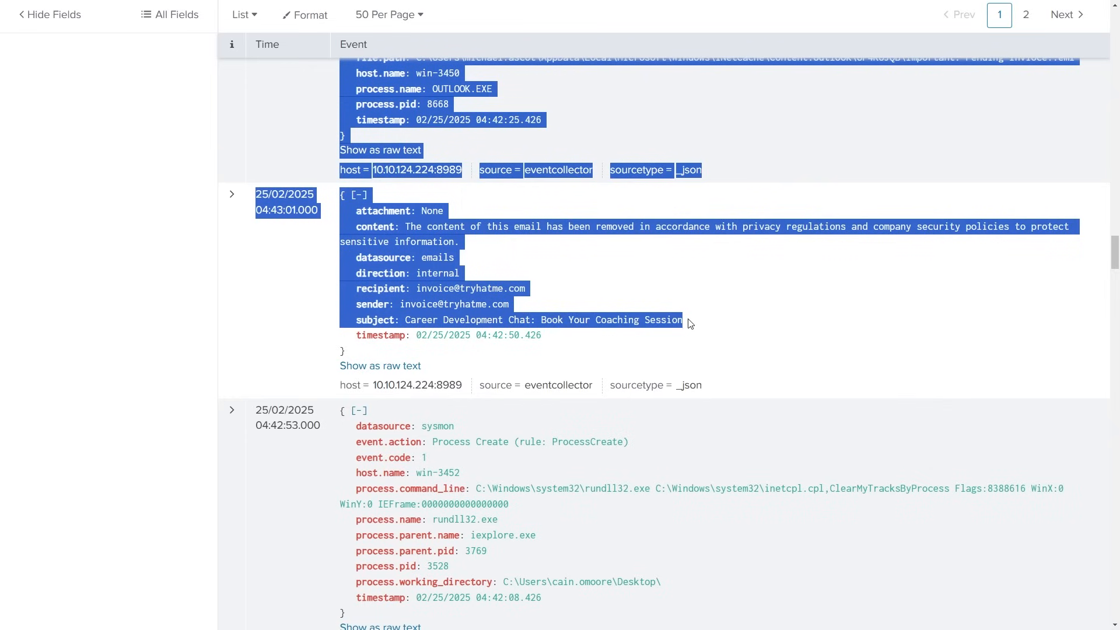
click(717, 300)
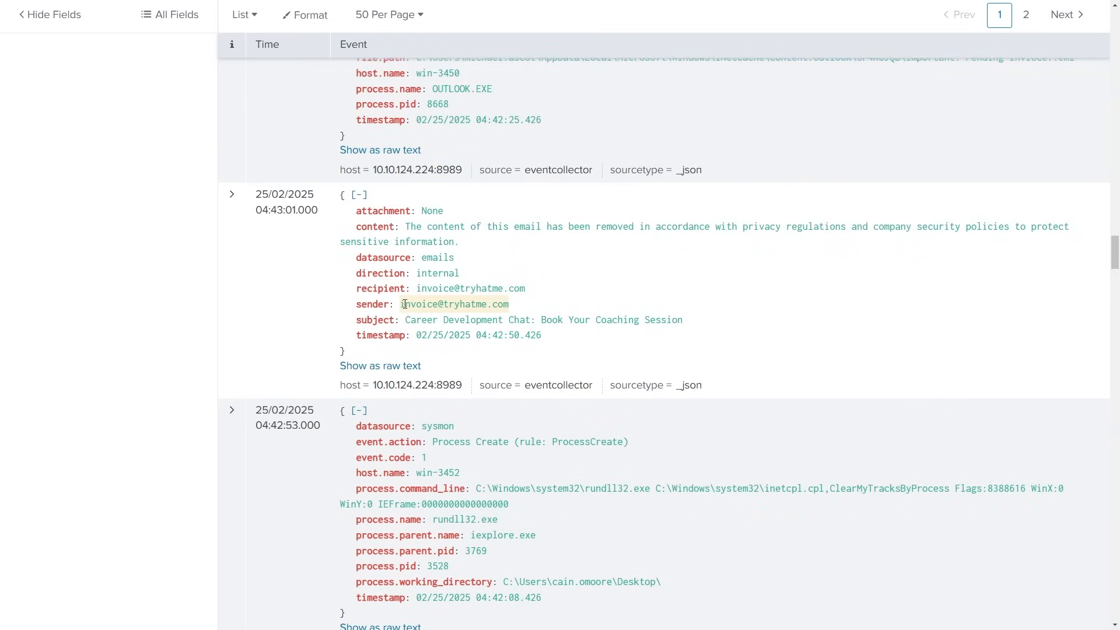
click(232, 194)
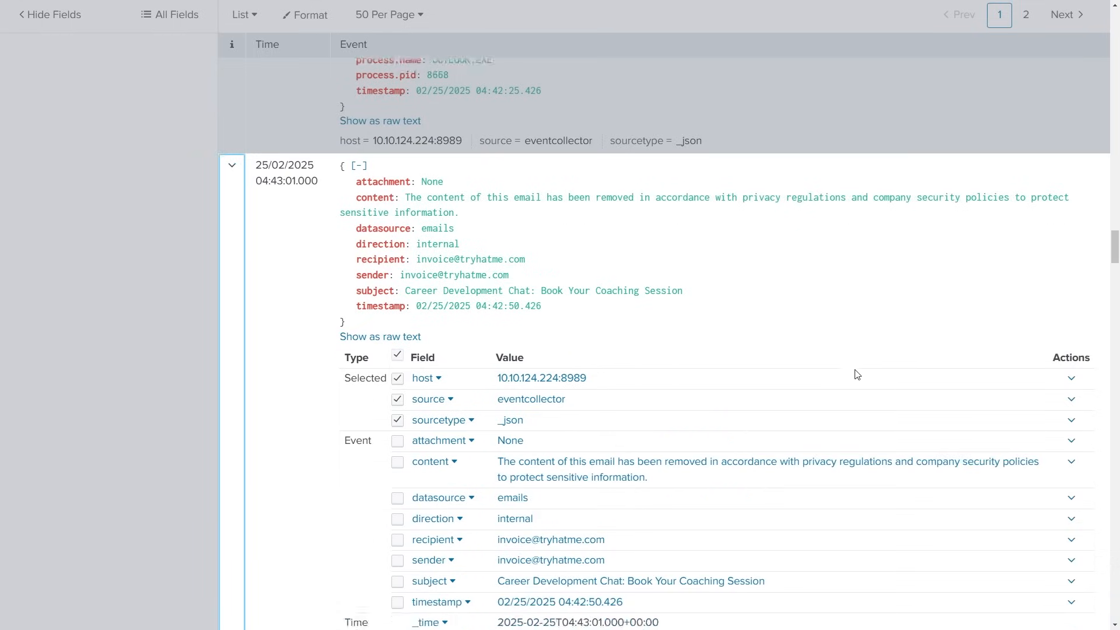
scroll(857, 375, down, 3)
scroll(1014, 496, down, 15)
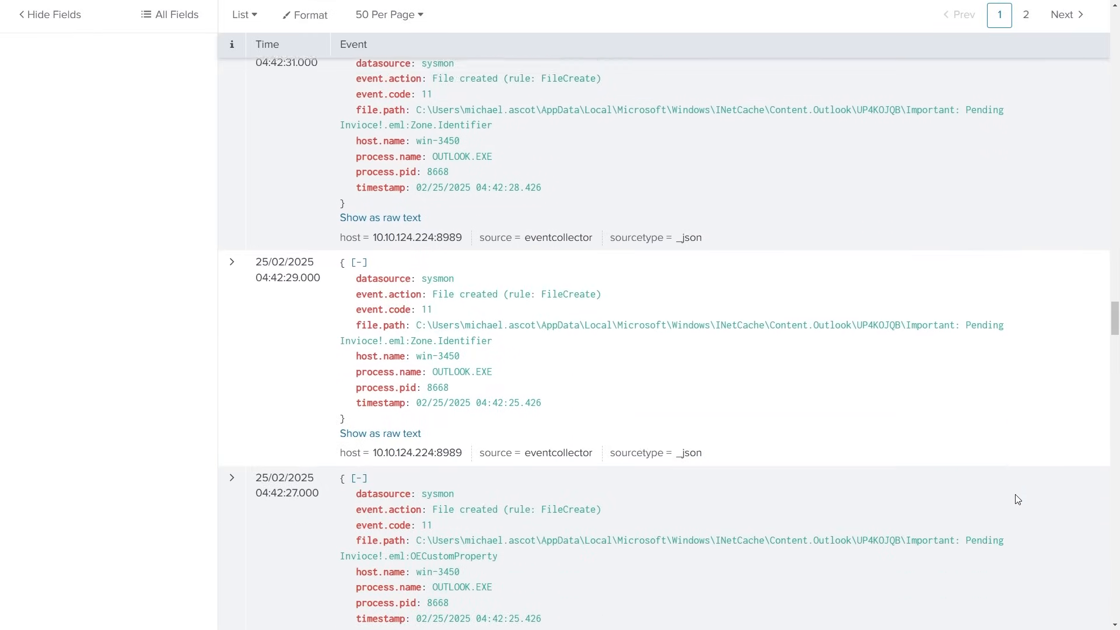
- Expand the 04:42:12 "Interview Request for Company Spotlight Feature Article" email event, examine its fields, and collapse it
scroll(1031, 505, down, 2)
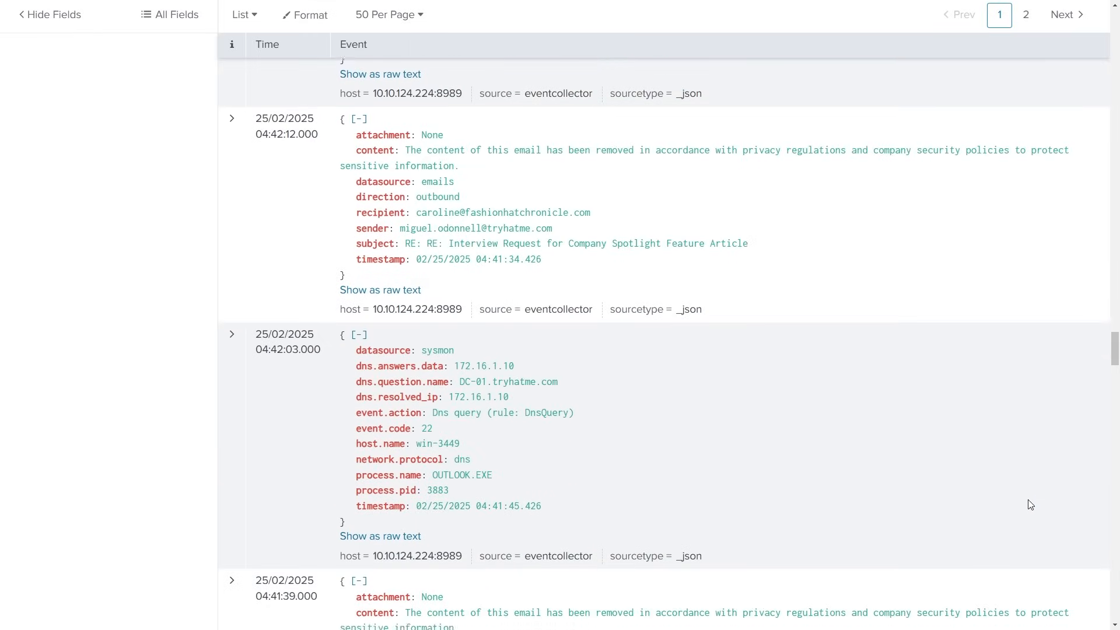
scroll(1033, 516, up, 2)
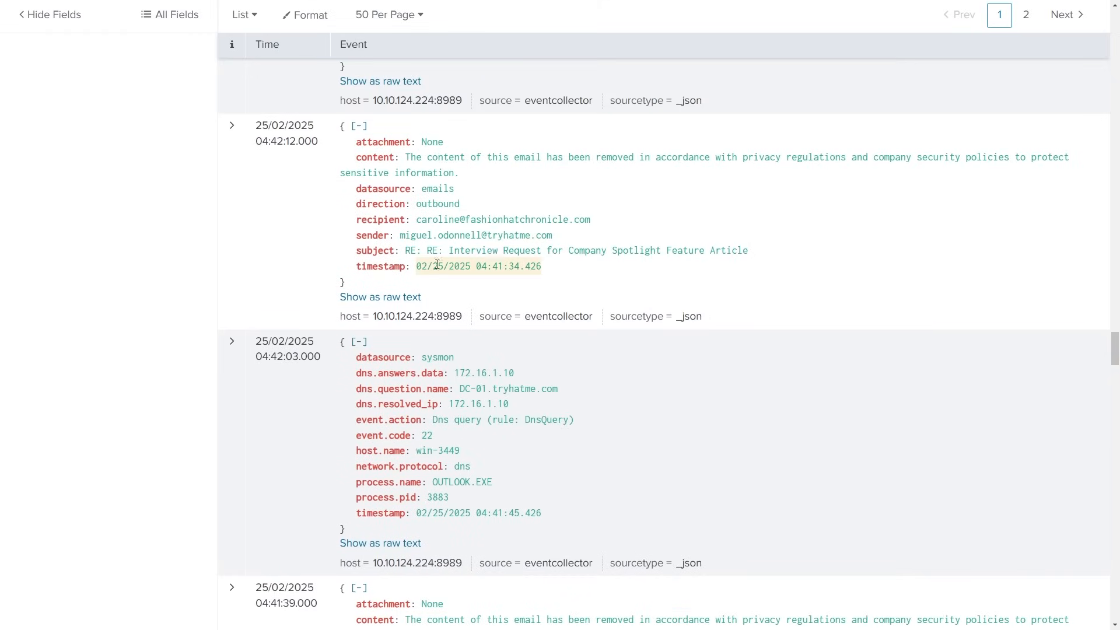
click(231, 126)
scroll(620, 351, down, 2)
scroll(237, 130, up, 2)
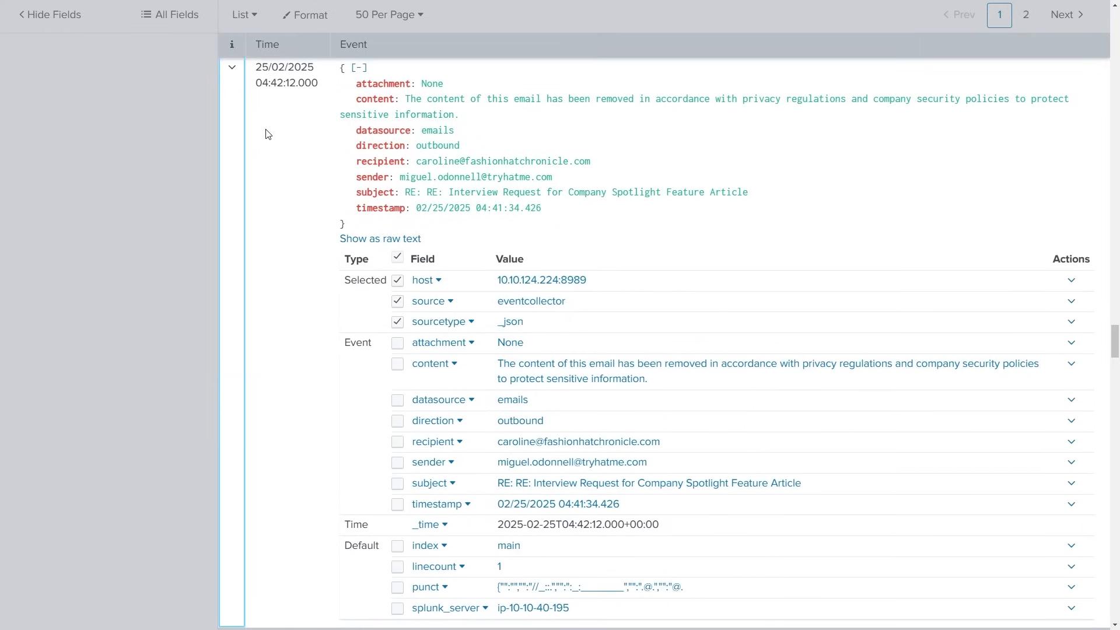
click(231, 128)
scroll(1043, 342, down, 3)
scroll(1043, 341, up, 5)
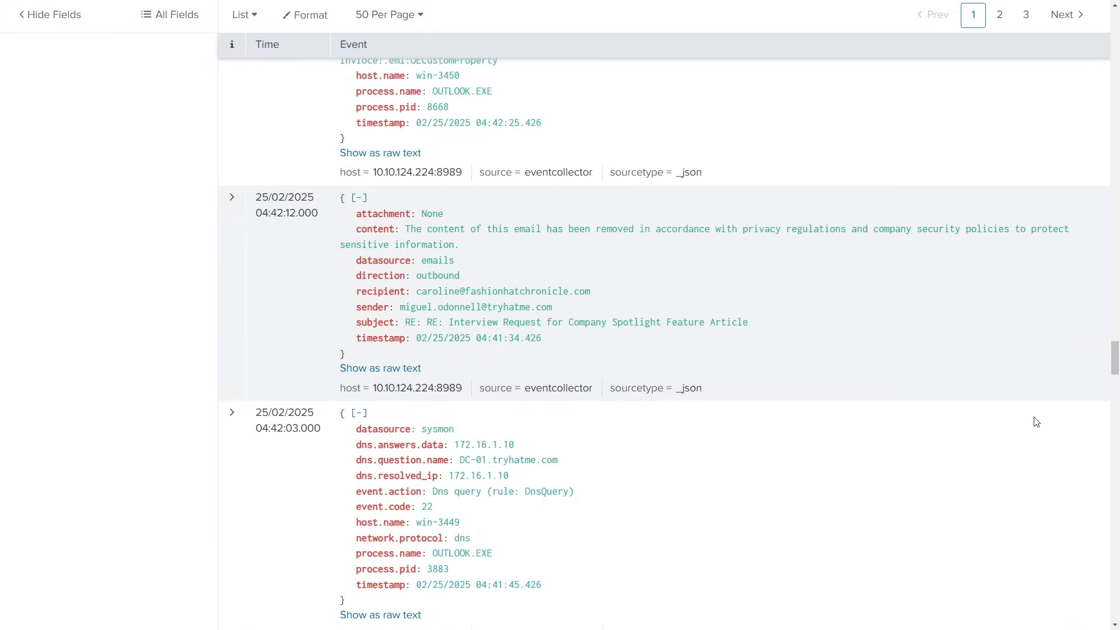
- Examine the older email and Sysmon events from 04:42:03 back to 04:35:51, checking their subjects, directions, attachments, hosts and processes
scroll(1036, 422, down, 7)
scroll(1030, 442, down, 3)
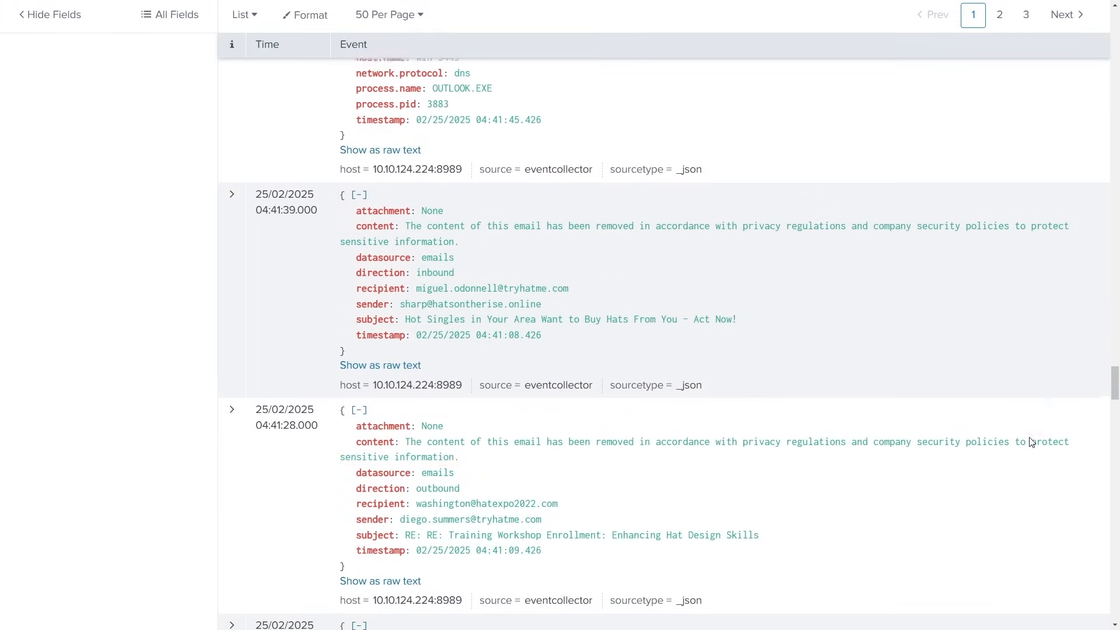
scroll(1034, 478, down, 3)
scroll(1038, 505, down, 4)
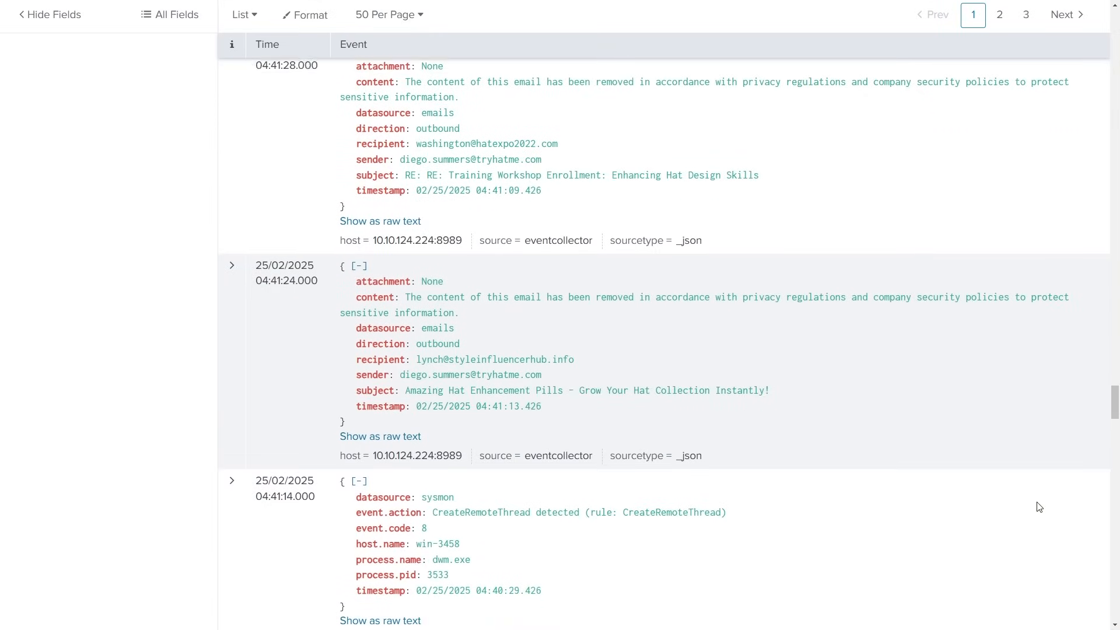
scroll(1039, 507, down, 5)
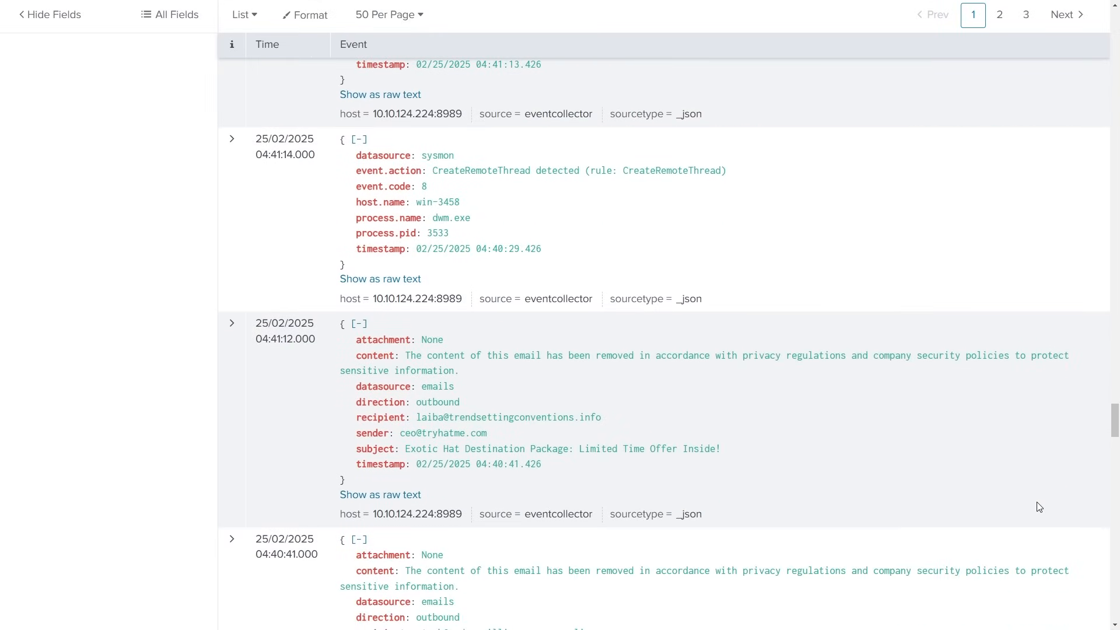
scroll(1039, 507, down, 3)
scroll(1038, 509, down, 3)
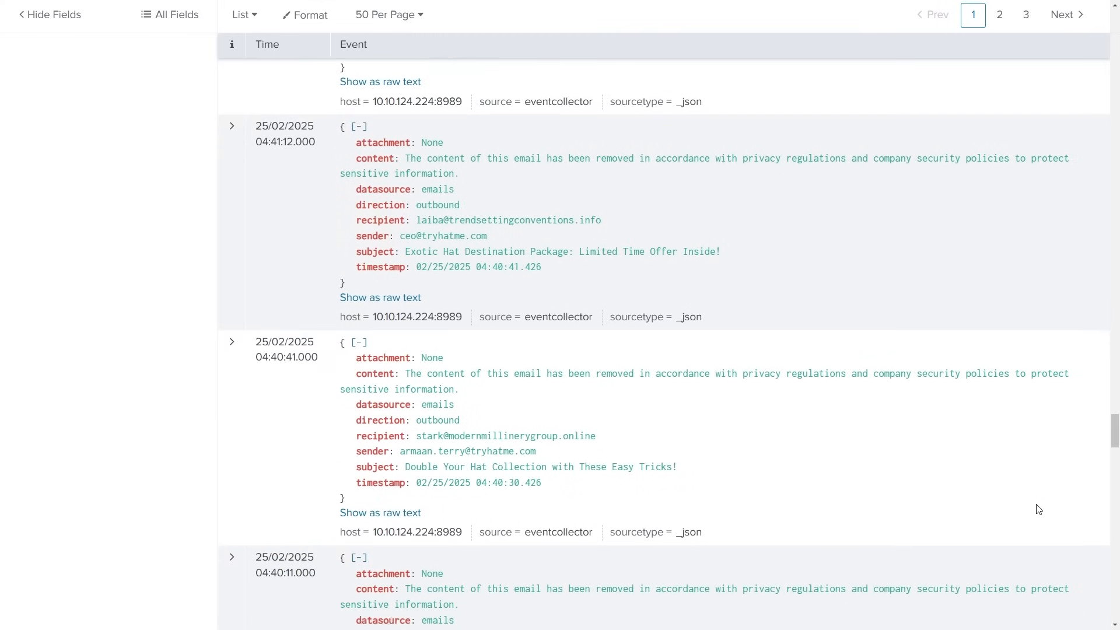
scroll(1041, 467, down, 2)
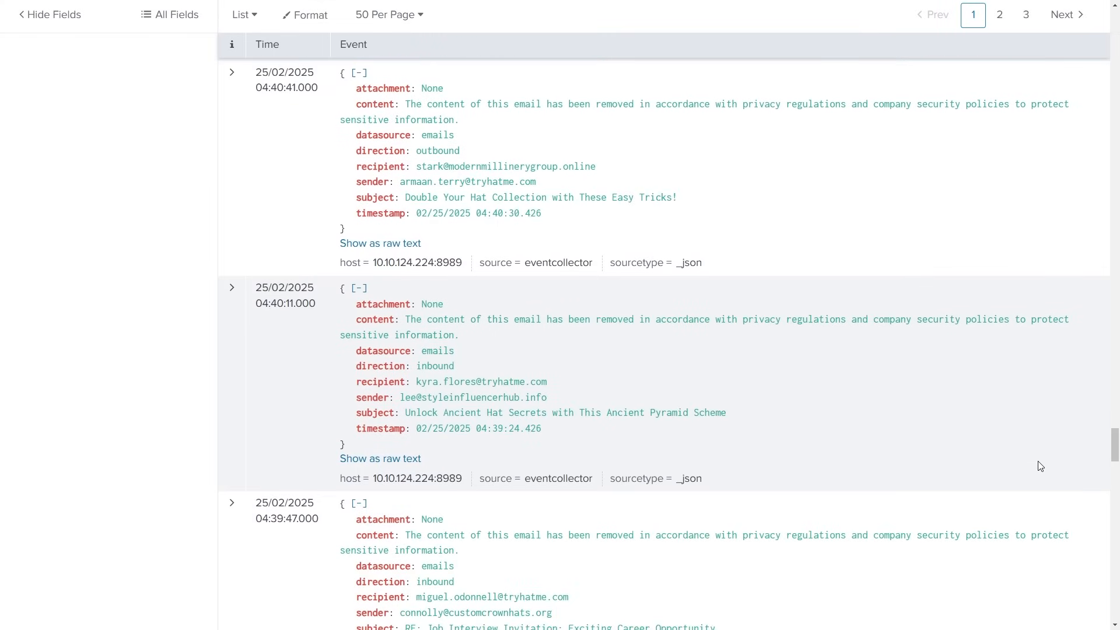
scroll(1040, 464, down, 3)
scroll(1041, 482, down, 1)
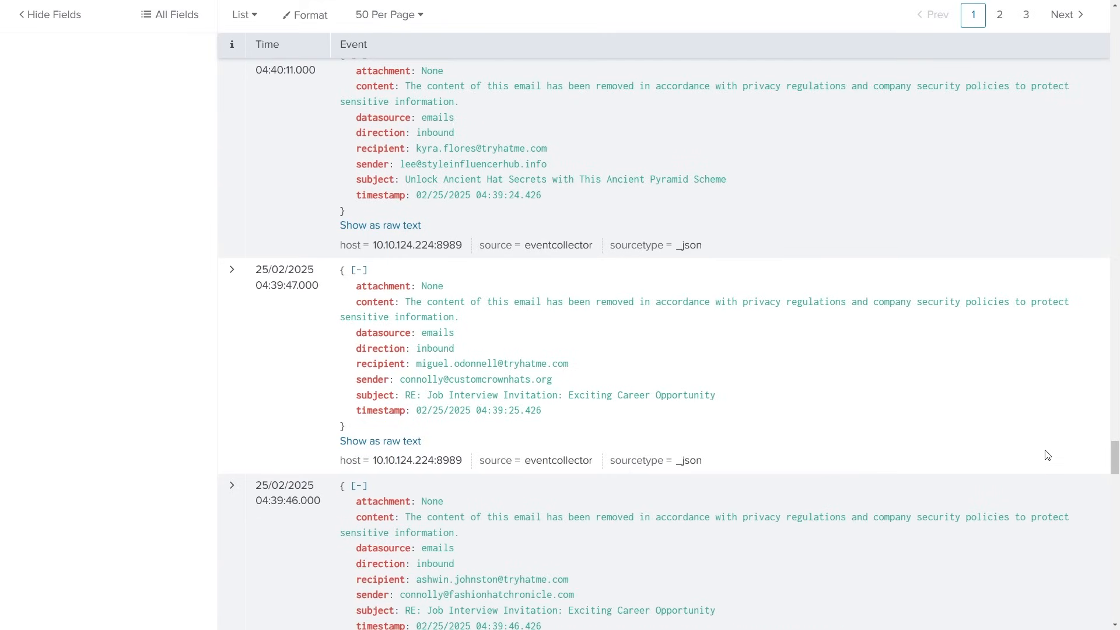
scroll(1047, 455, down, 3)
scroll(1047, 455, down, 3)
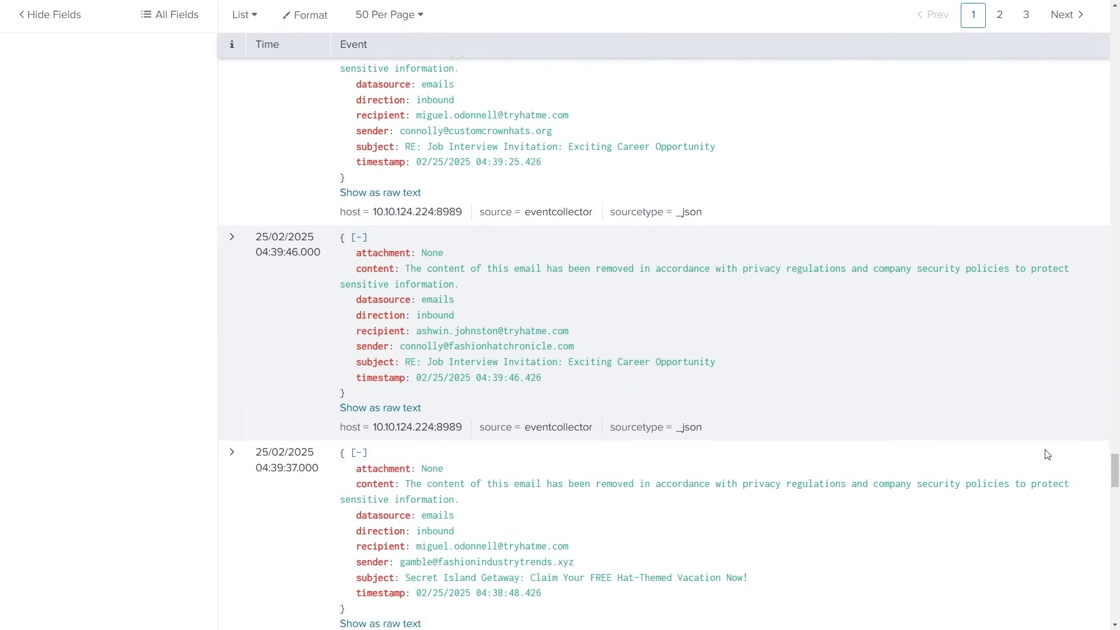
scroll(1047, 455, down, 8)
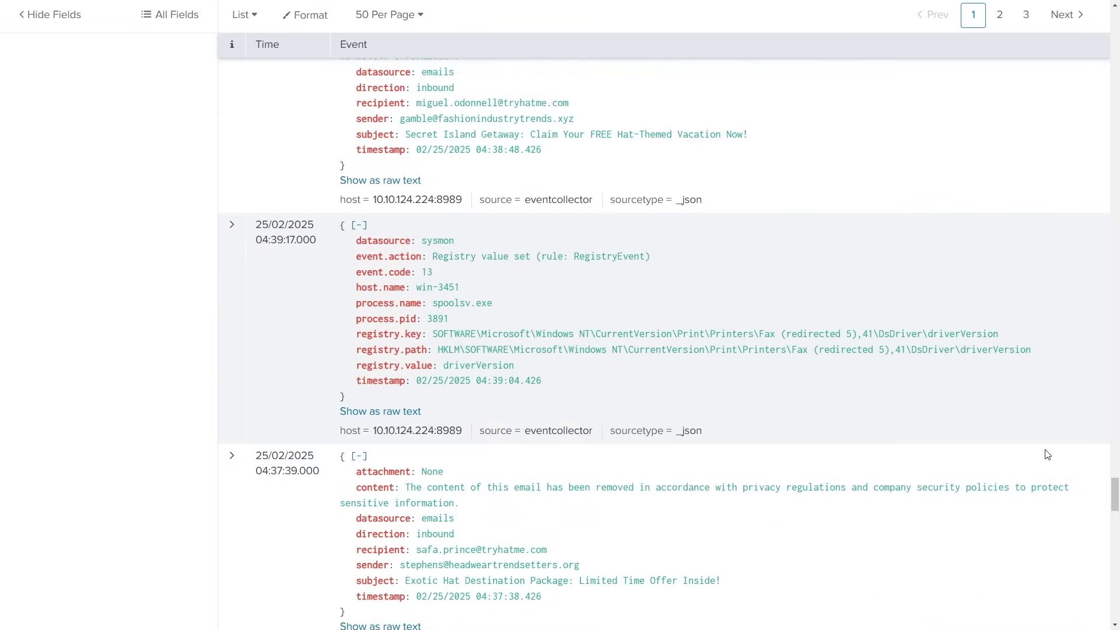
scroll(1047, 455, down, 5)
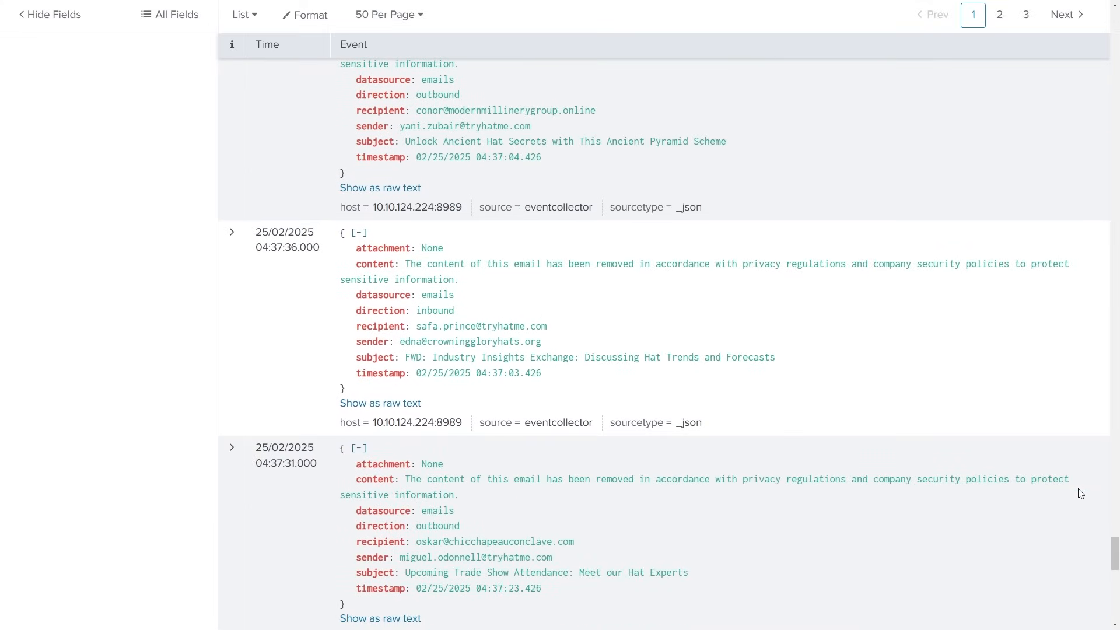
scroll(1081, 497, down, 5)
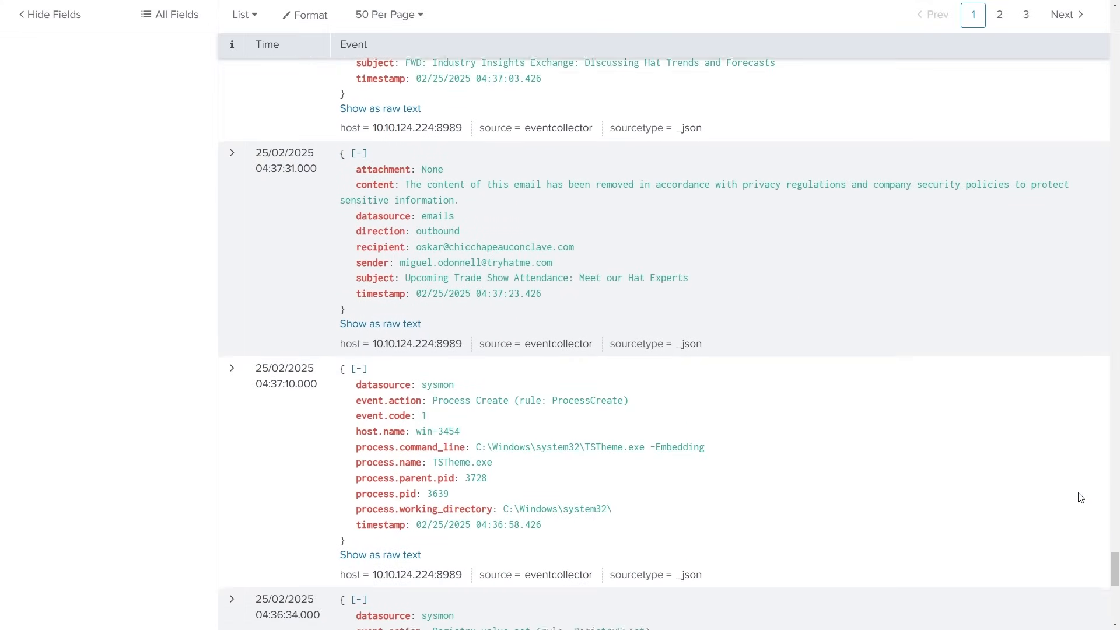
scroll(1081, 498, down, 5)
scroll(1081, 498, down, 5)
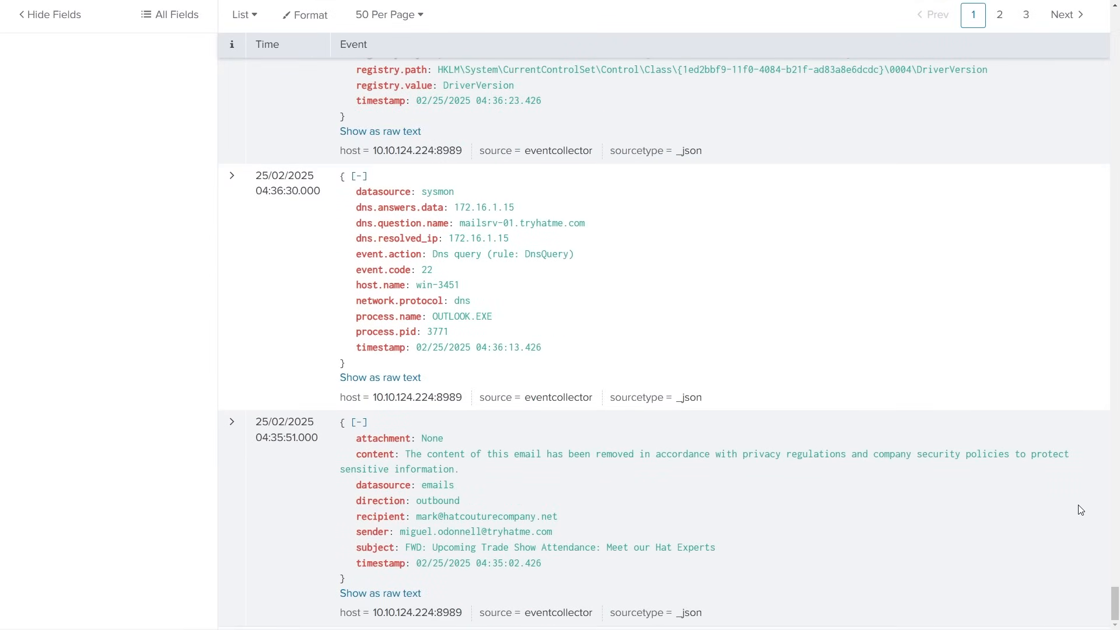
- Return to the newest search results and examine the latest events and the matched-event count
drag(1115, 604, 1115, 38)
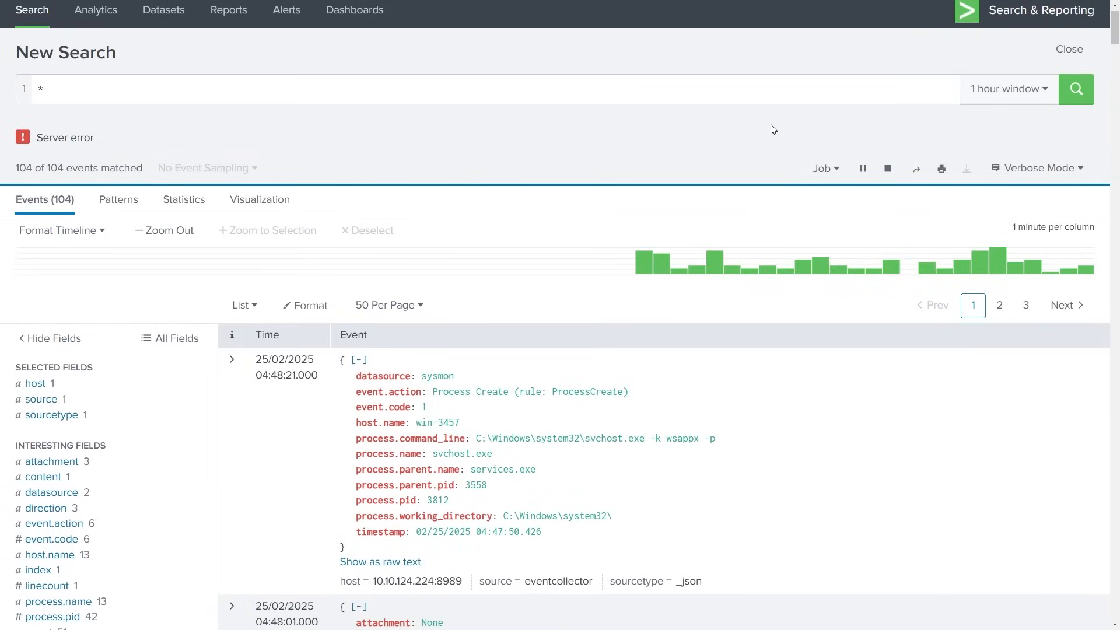
scroll(847, 557, down, 2)
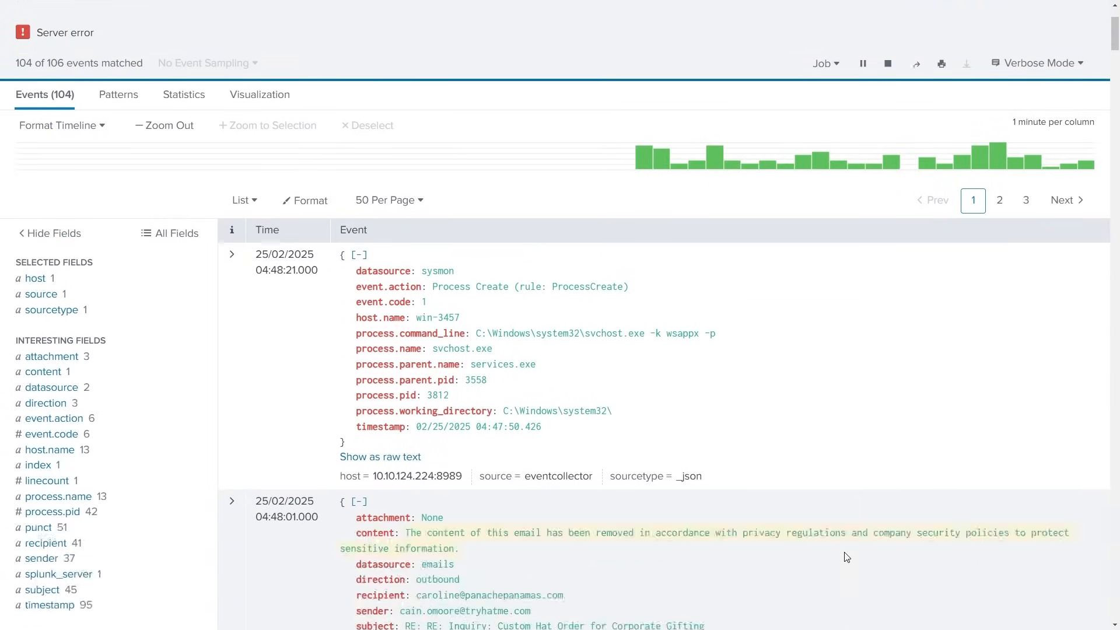
scroll(847, 557, down, 4)
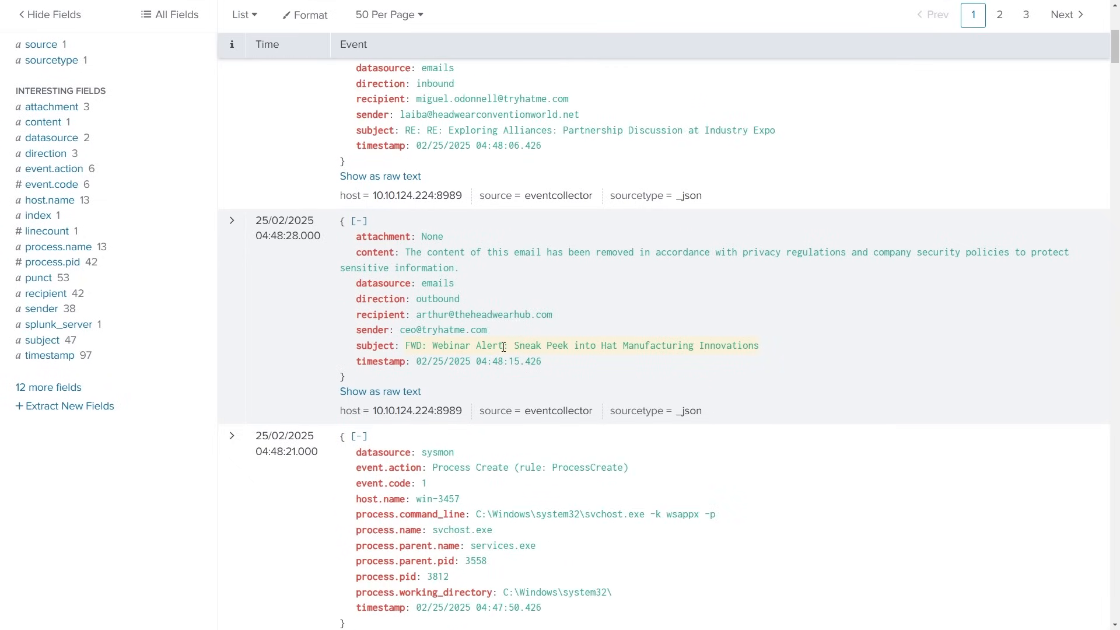
scroll(503, 347, up, 6)
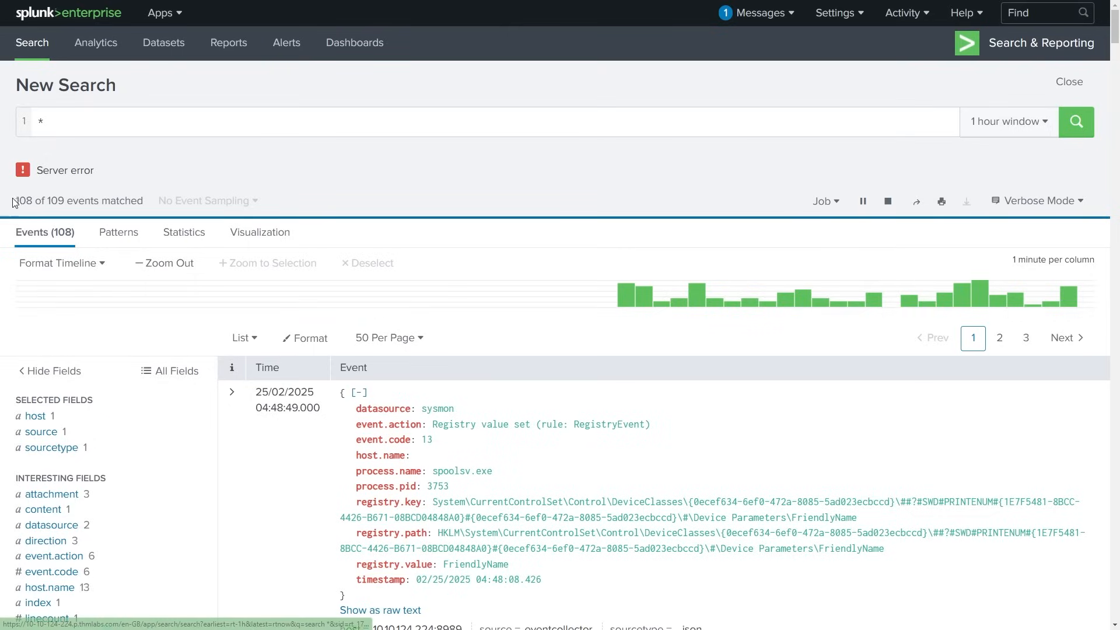
drag(16, 200, 65, 200)
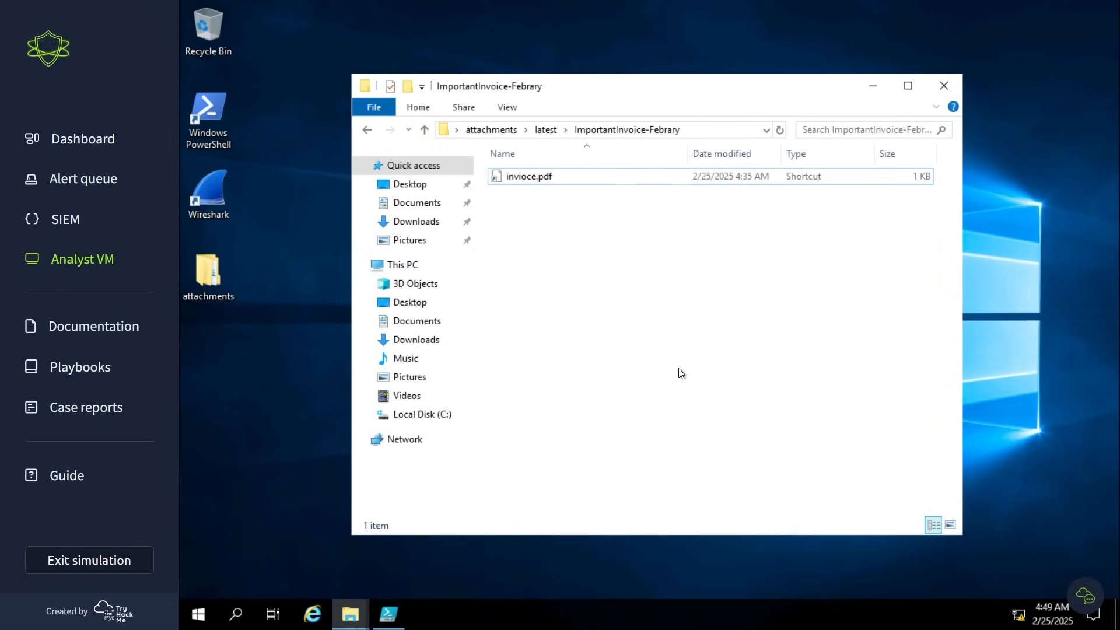
- Check the invioce.pdf shortcut in the ImportantInvoice-Febrary folder on the Analyst VM and launch Notepad
click(533, 176)
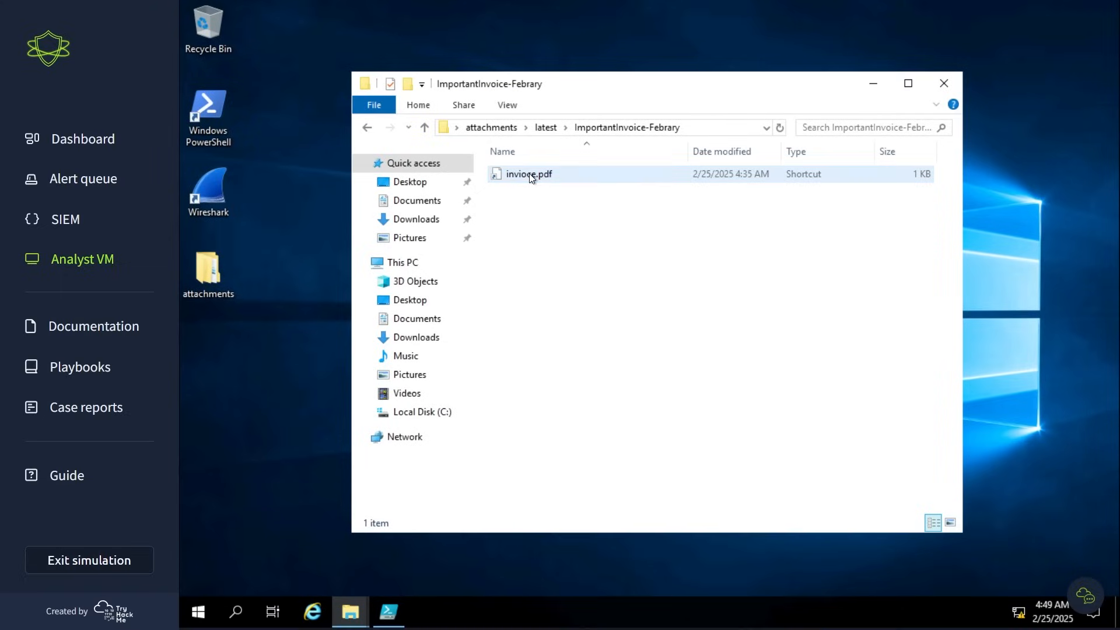
click(562, 205)
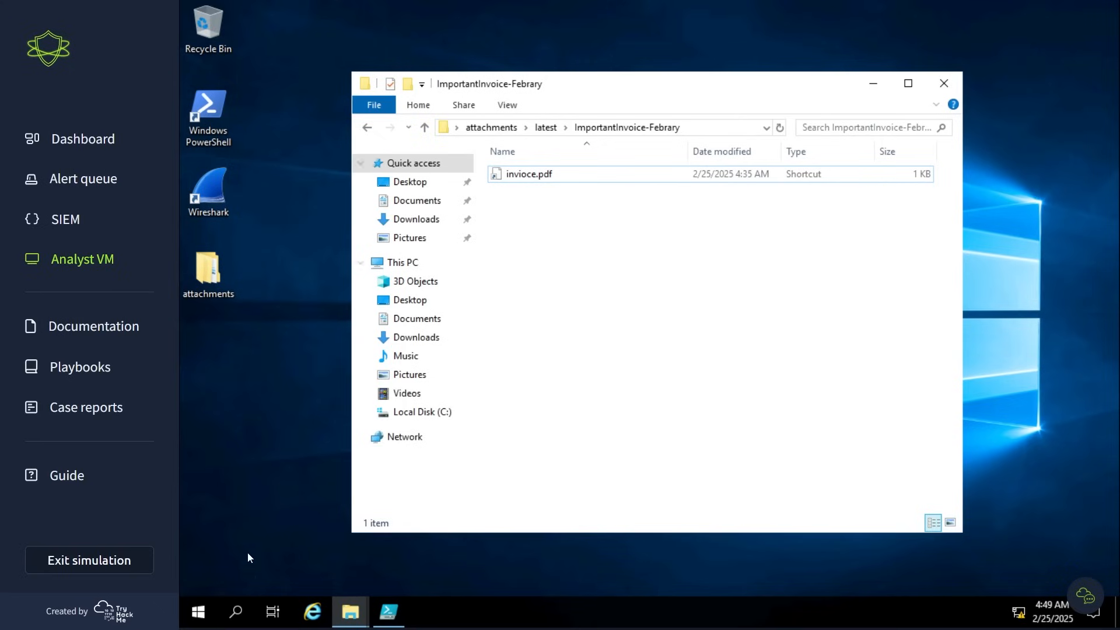
key(super)
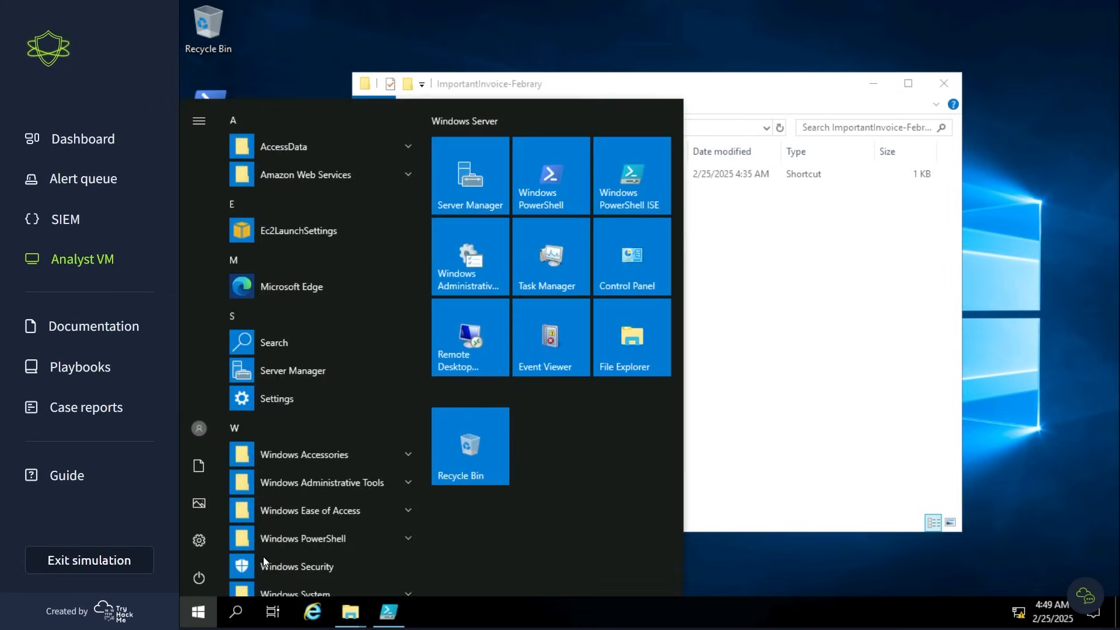
text(notepad)
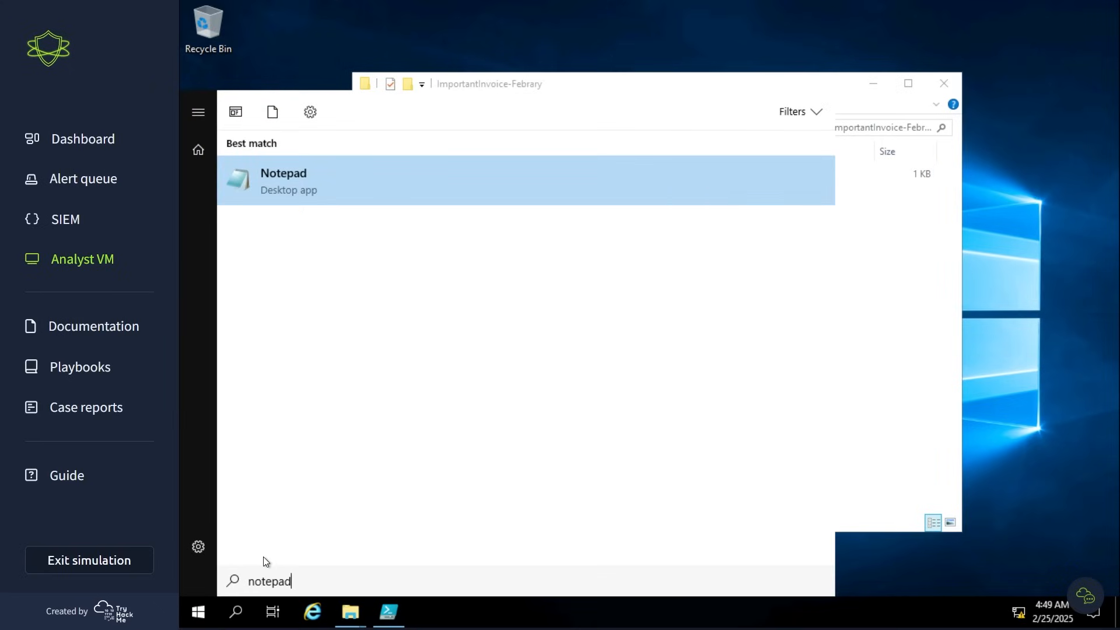
key(Return)
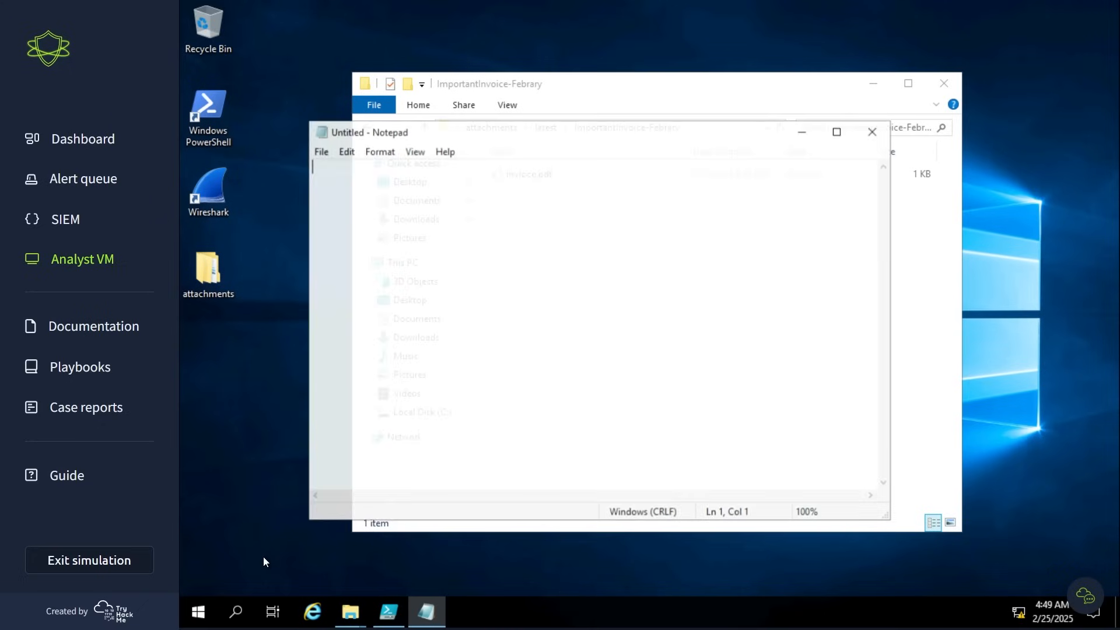
- Arrange the Notepad and folder windows so both are reachable, and load the invioce.pdf shortcut into Notepad
drag(532, 144, 549, 307)
click(529, 173)
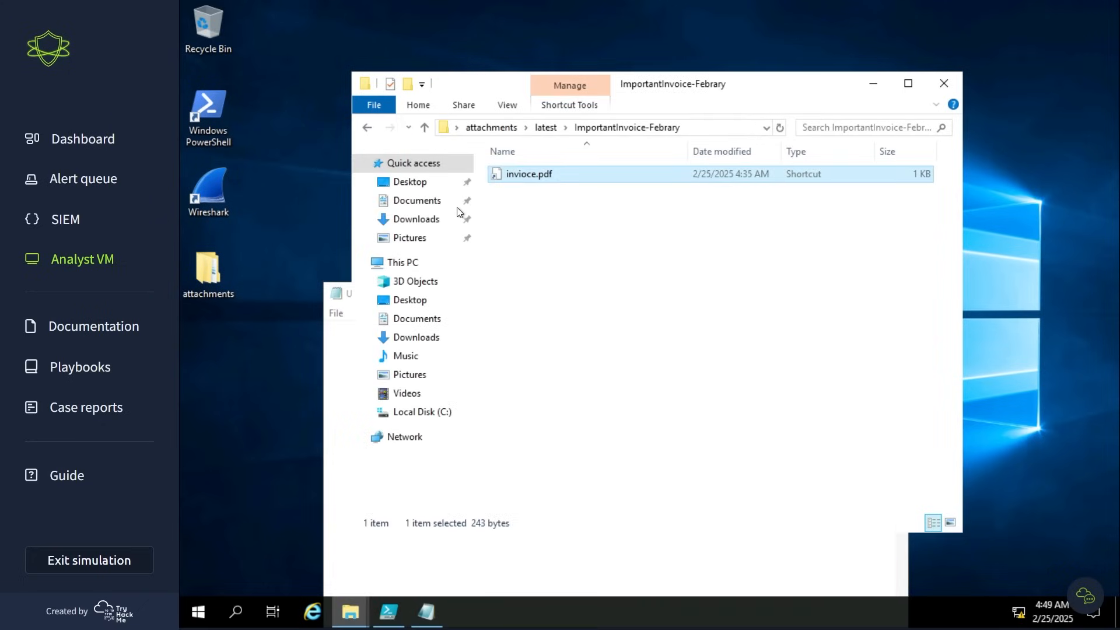
drag(669, 82, 754, 65)
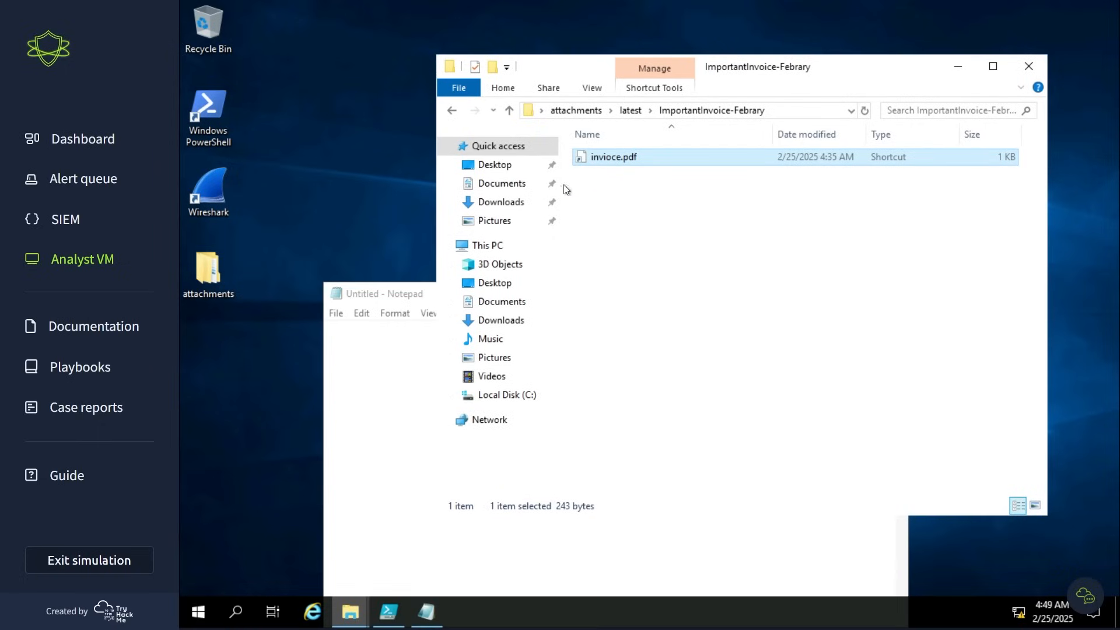
drag(565, 189, 385, 388)
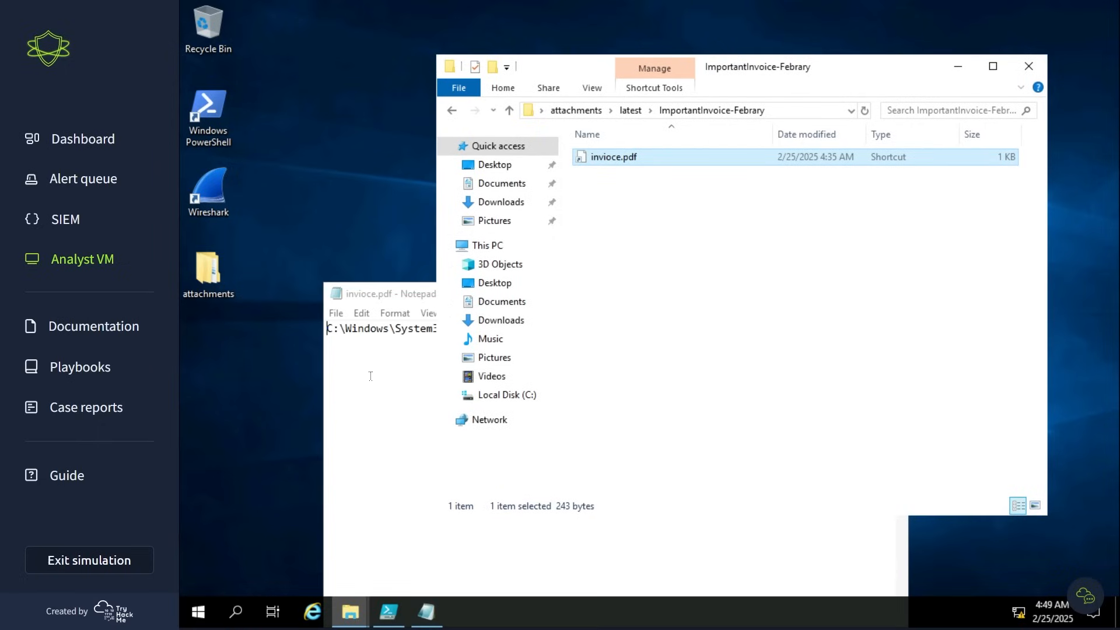
- Maximize the Notepad window showing invioce.pdf and enable Word Wrap to display the whole PowerShell command
click(370, 376)
click(859, 291)
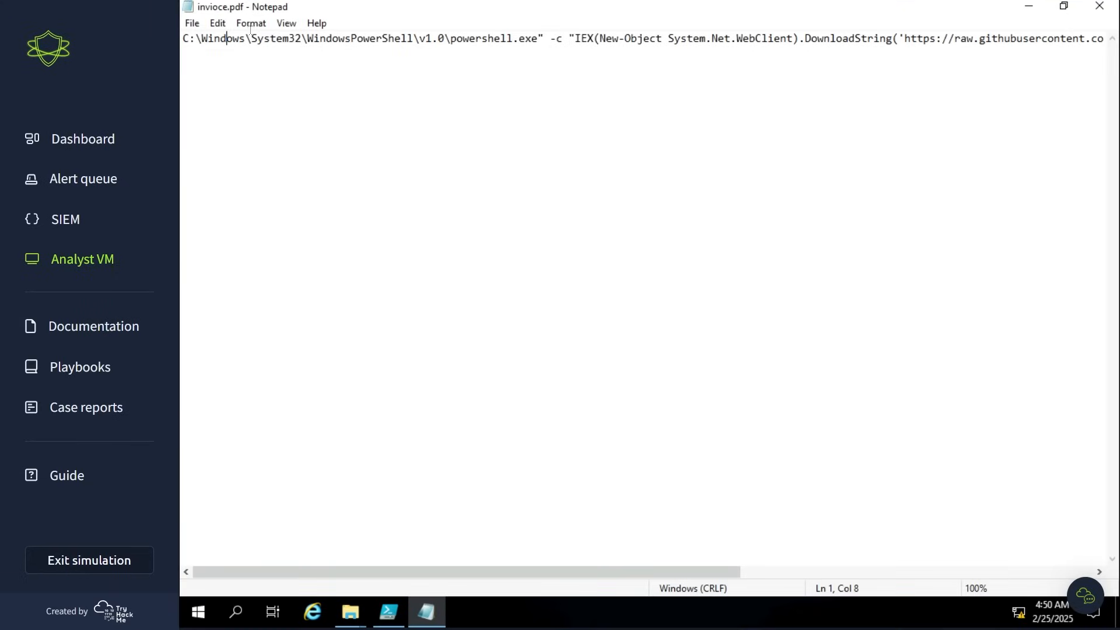
click(285, 22)
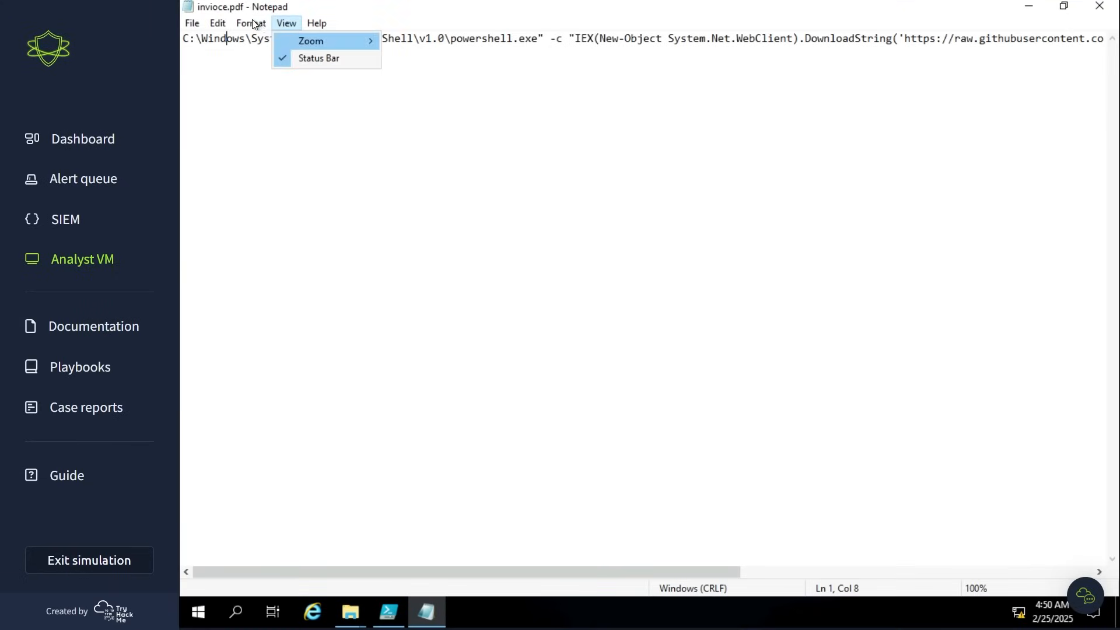
click(266, 41)
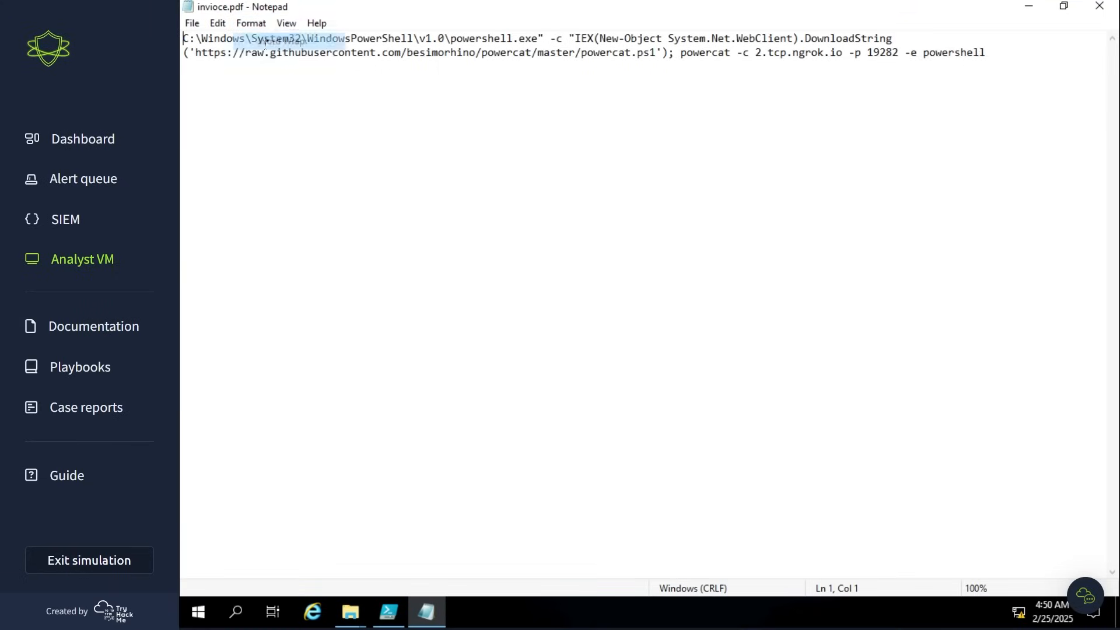
- Enlarge Notepad's font for readability and insert two blank lines above the PowerShell command
click(255, 23)
click(262, 59)
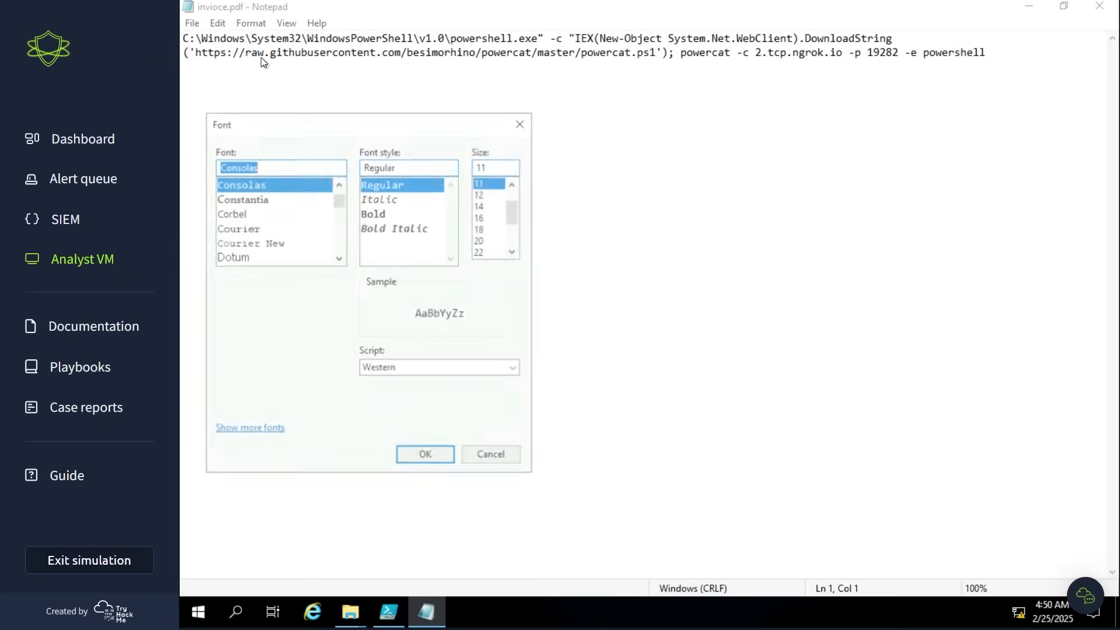
scroll(483, 255, down, 2)
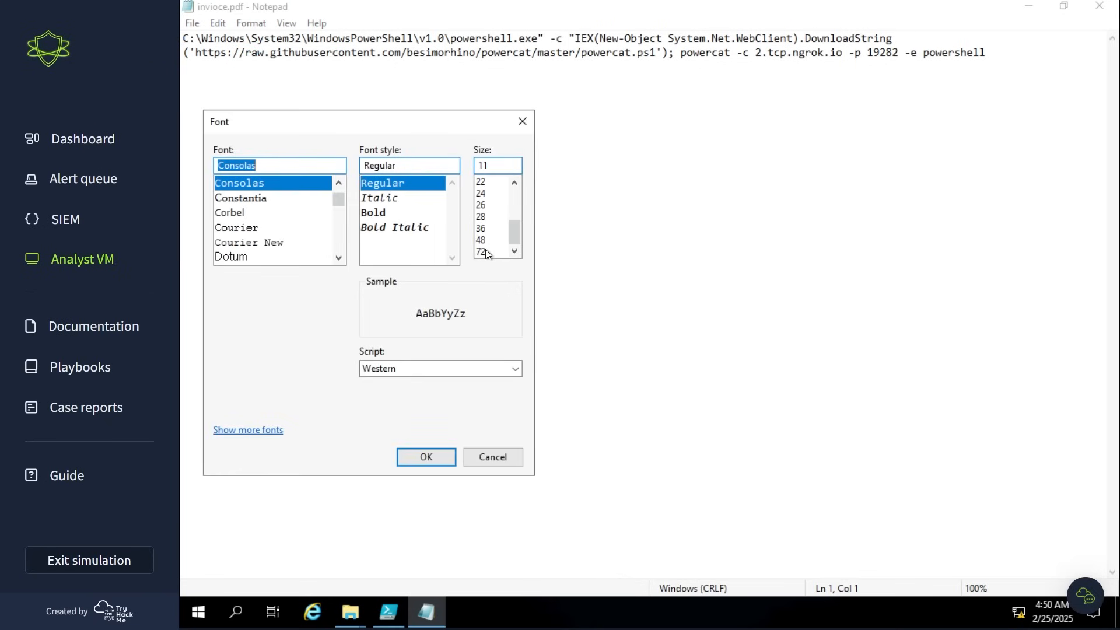
click(481, 252)
key(Return)
key(Return)
key(Return)
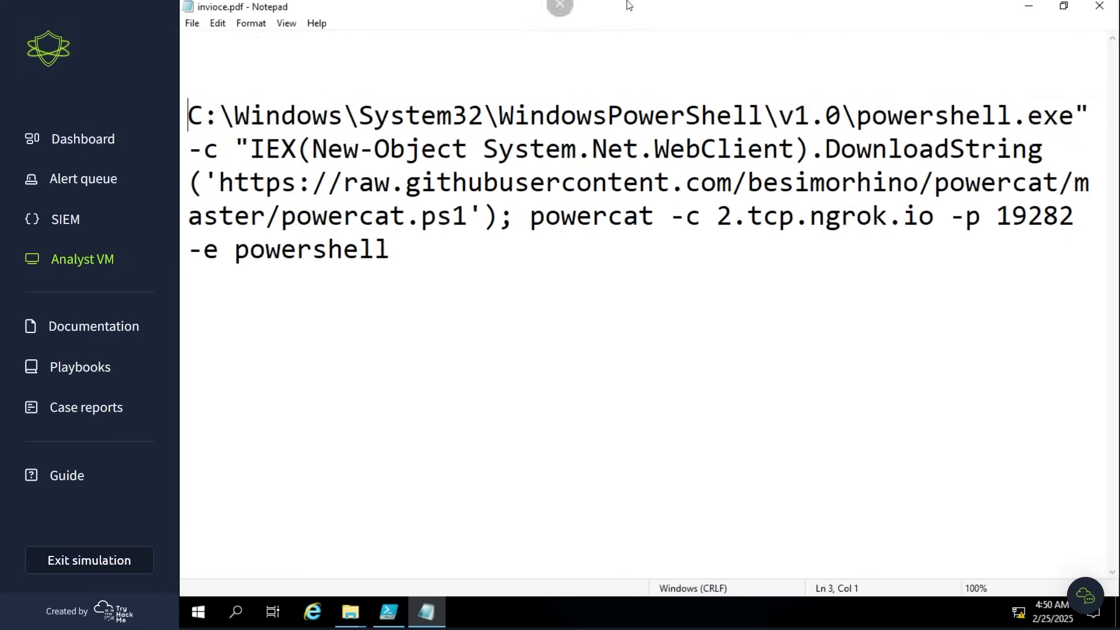
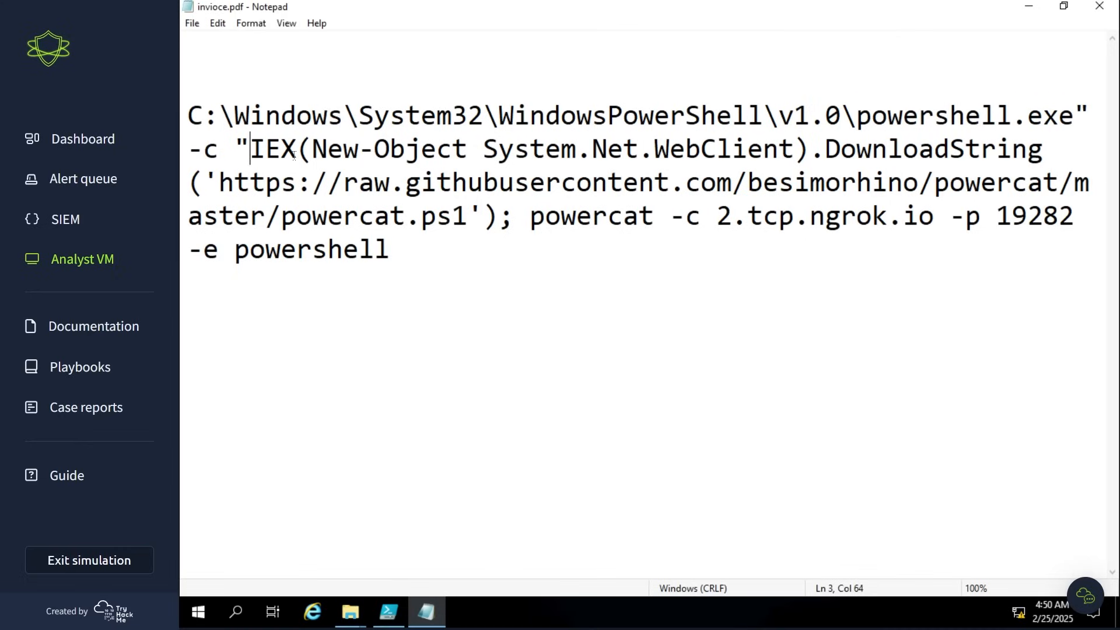
- Highlight the IEX cmdlet in the PowerShell command to examine how the downloaded script is executed
double_click(293, 154)
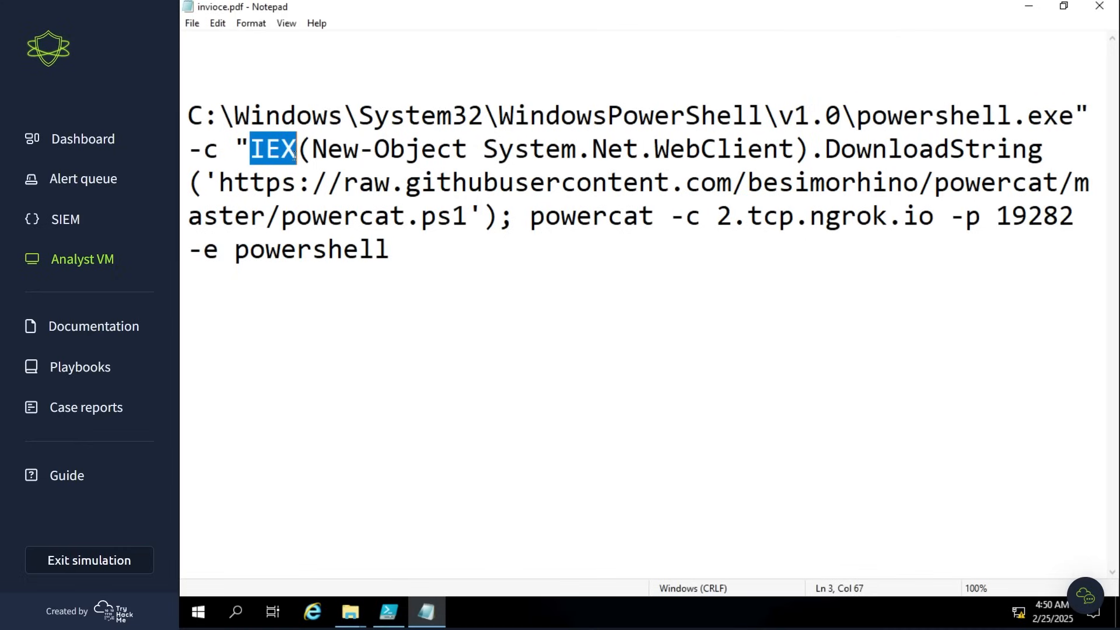
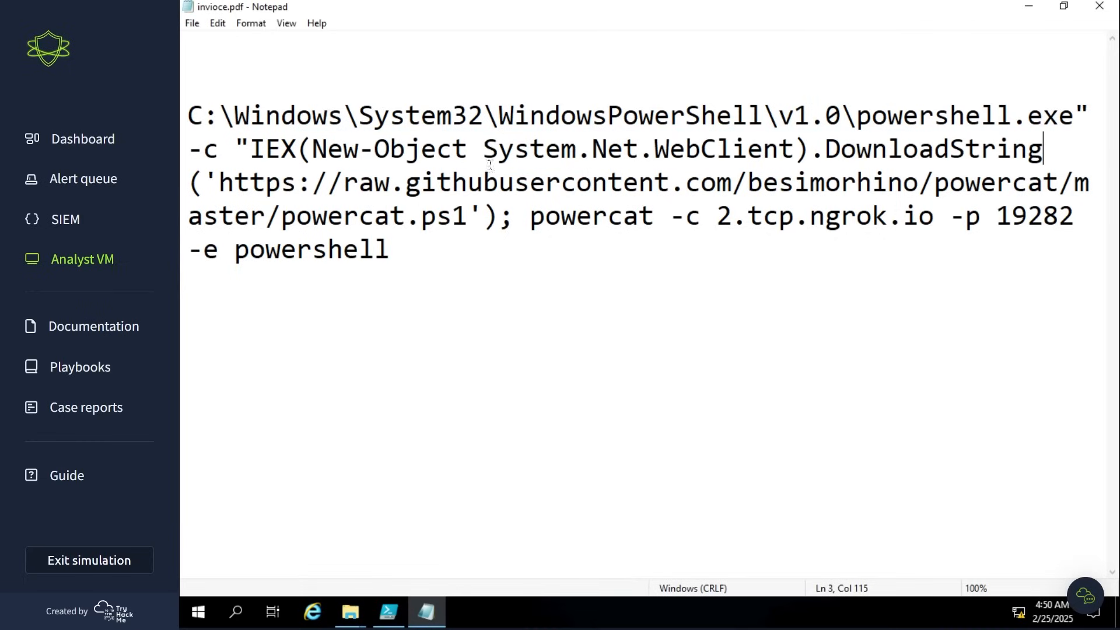
- Highlight the GitHub raw domain, the powercat repository path and the powercat.ps1 file name in the download URL to examine the script's source
drag(237, 186, 730, 186)
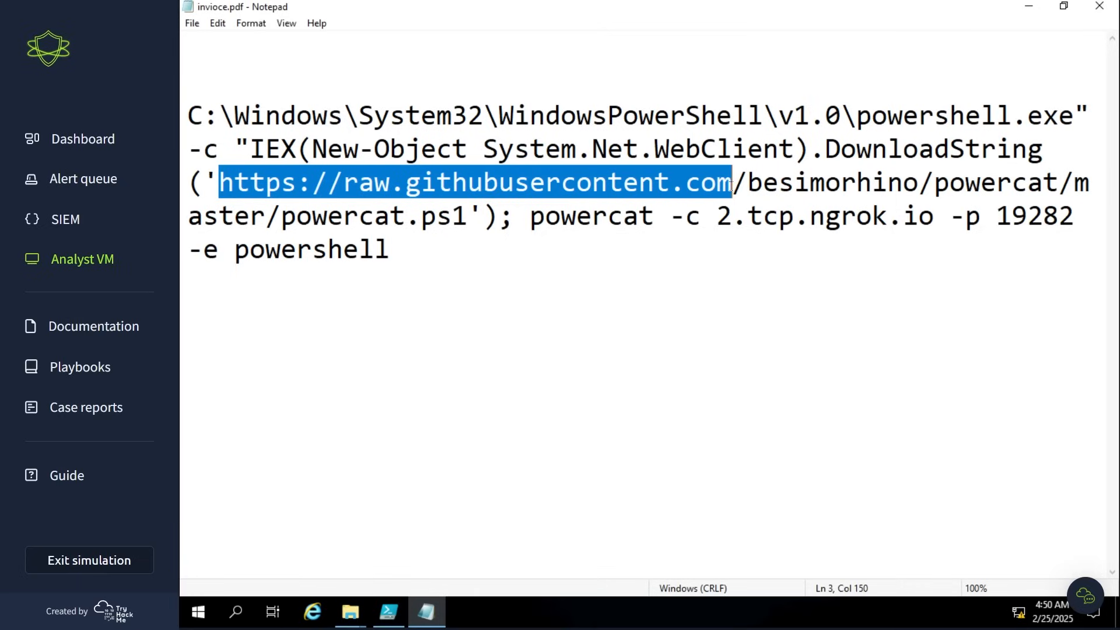
click(731, 186)
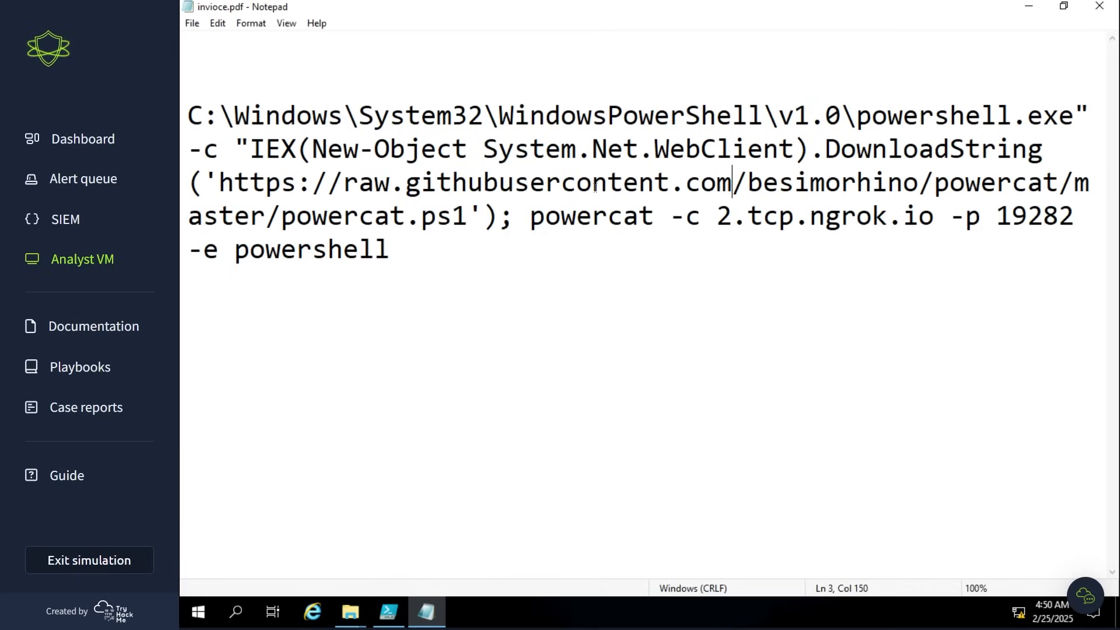
drag(749, 186, 1057, 186)
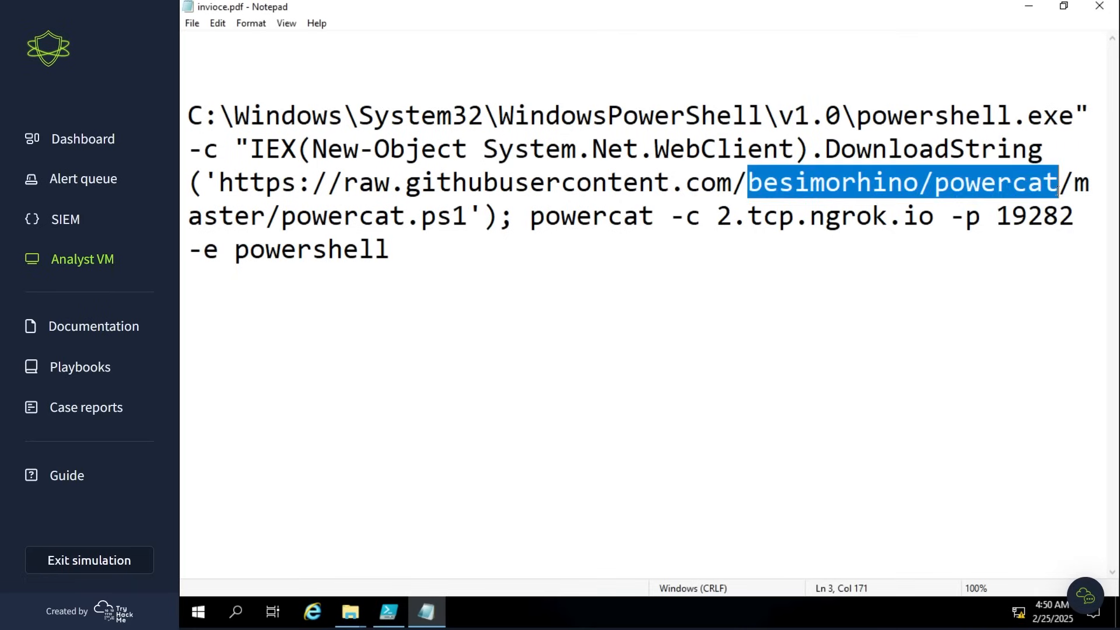
click(1056, 185)
double_click(1007, 186)
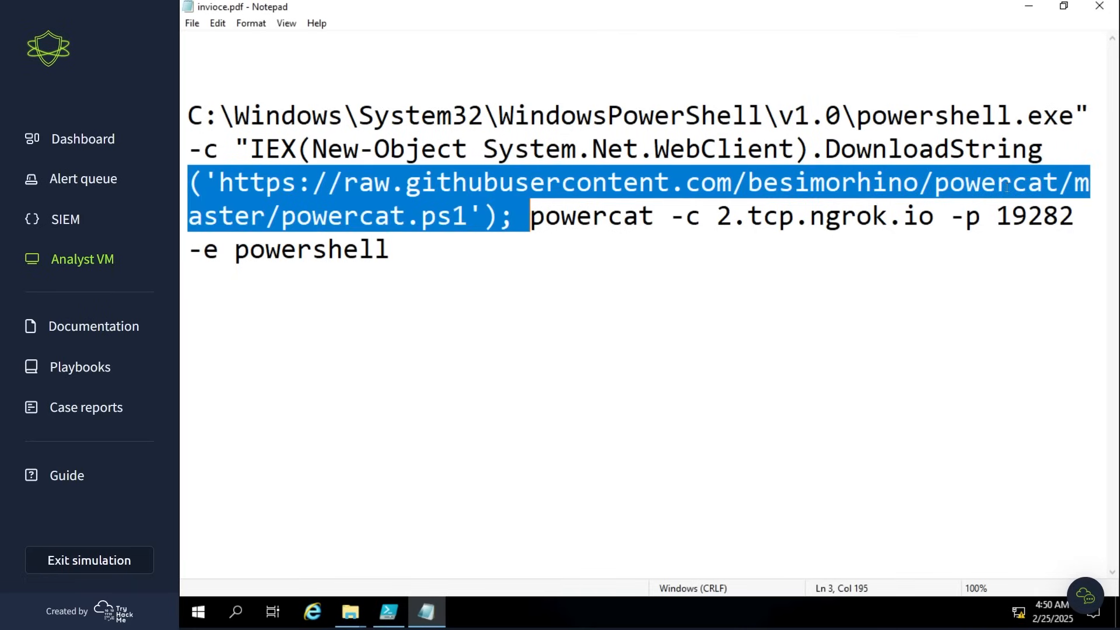
click(1007, 187)
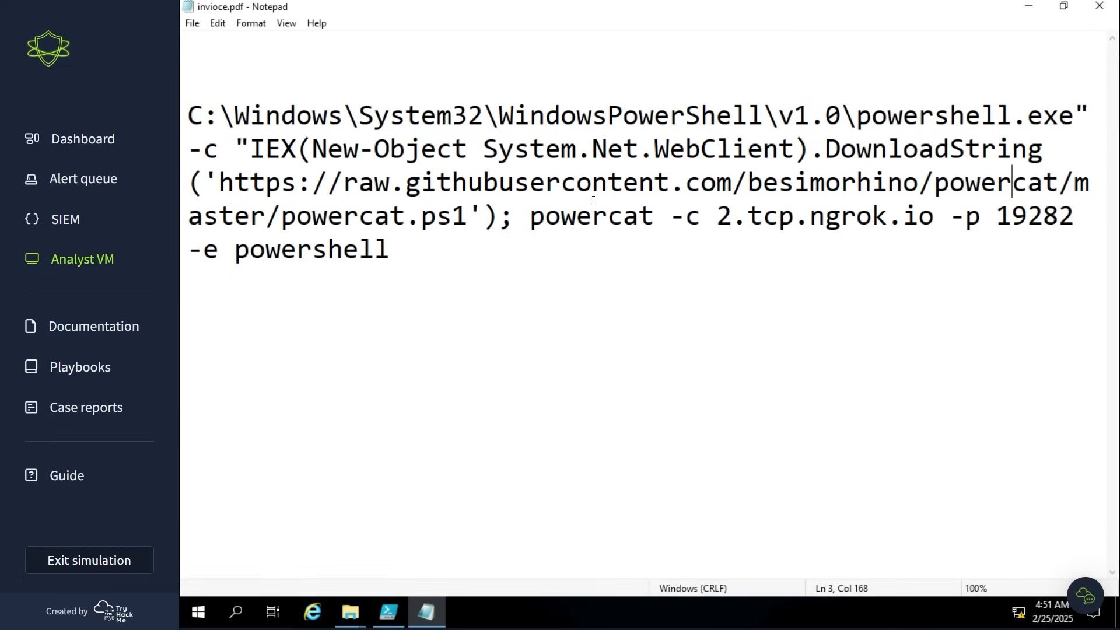
drag(279, 220, 480, 224)
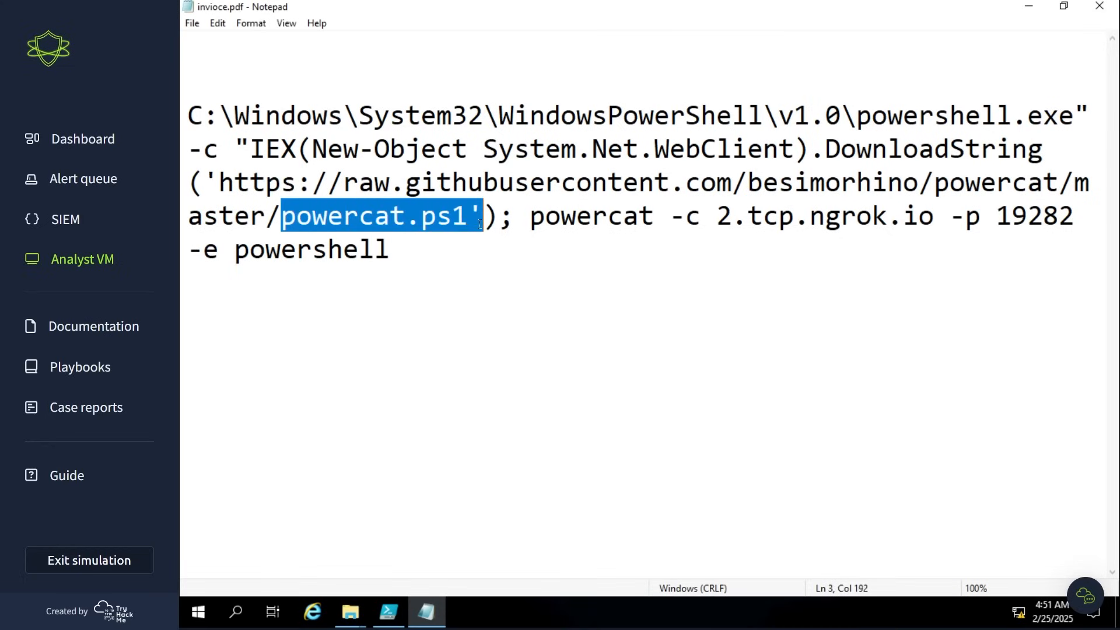
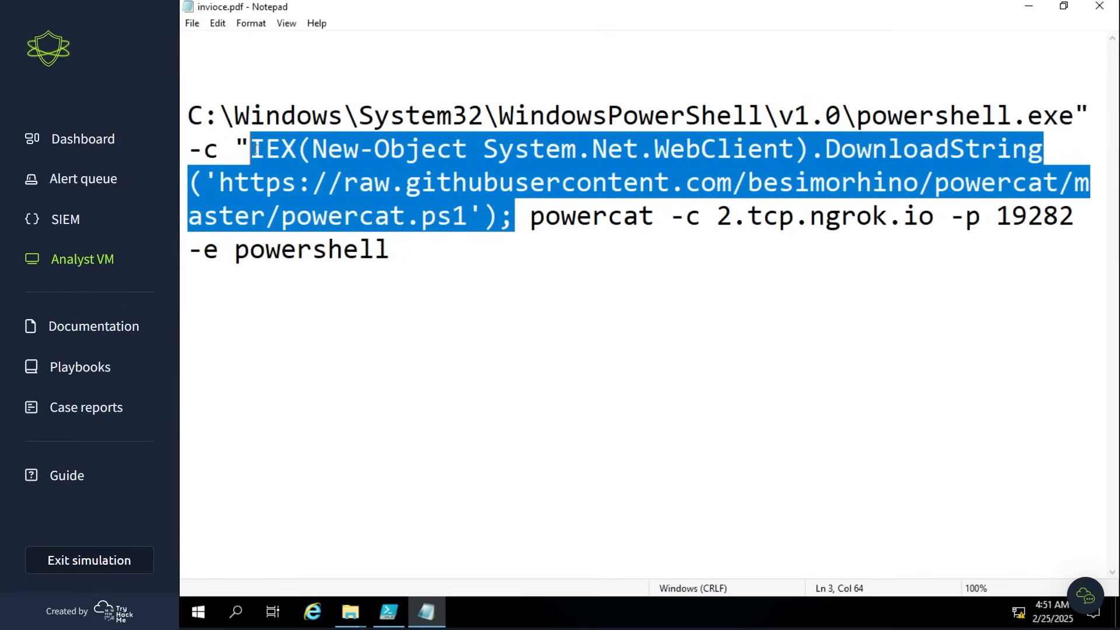
- Clear the text selection and place the cursor just before IEX in the PowerShell command
click(256, 150)
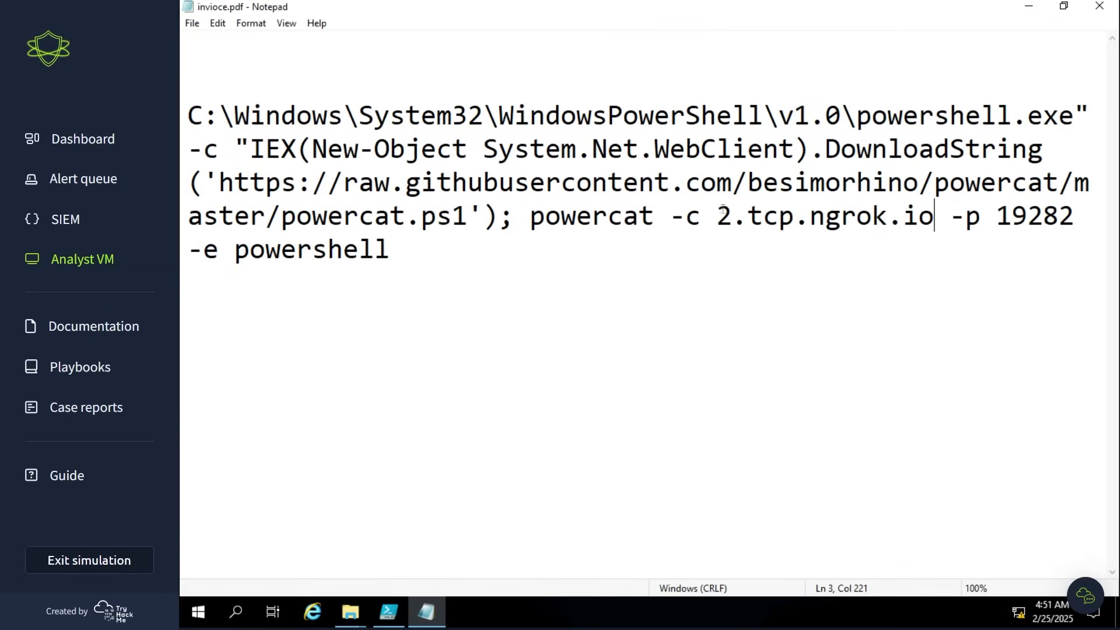
- Select the host address 2.tcp.ngrok.io in the powercat part of the PowerShell command
drag(720, 217, 932, 218)
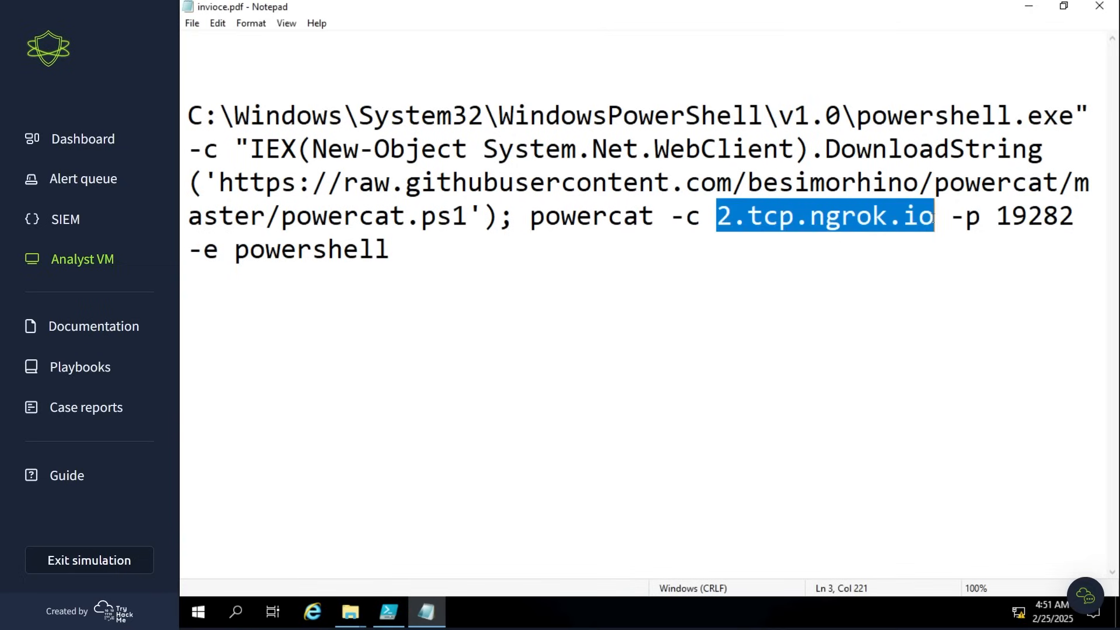
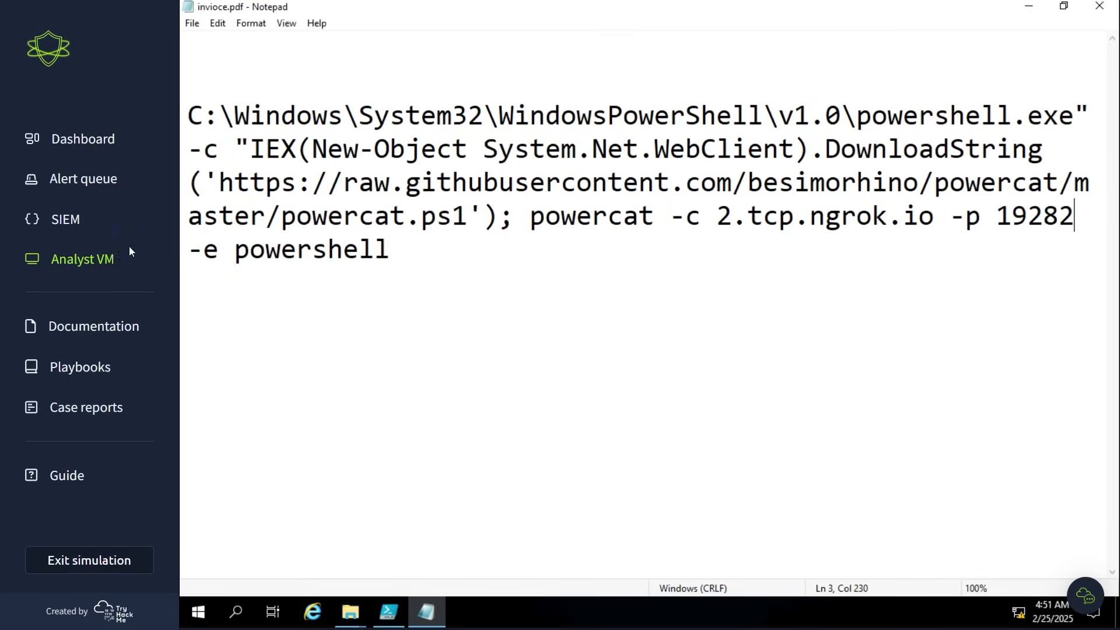
- Examine the "-e powershell" option at the end of the powercat command
drag(217, 250, 188, 253)
click(280, 252)
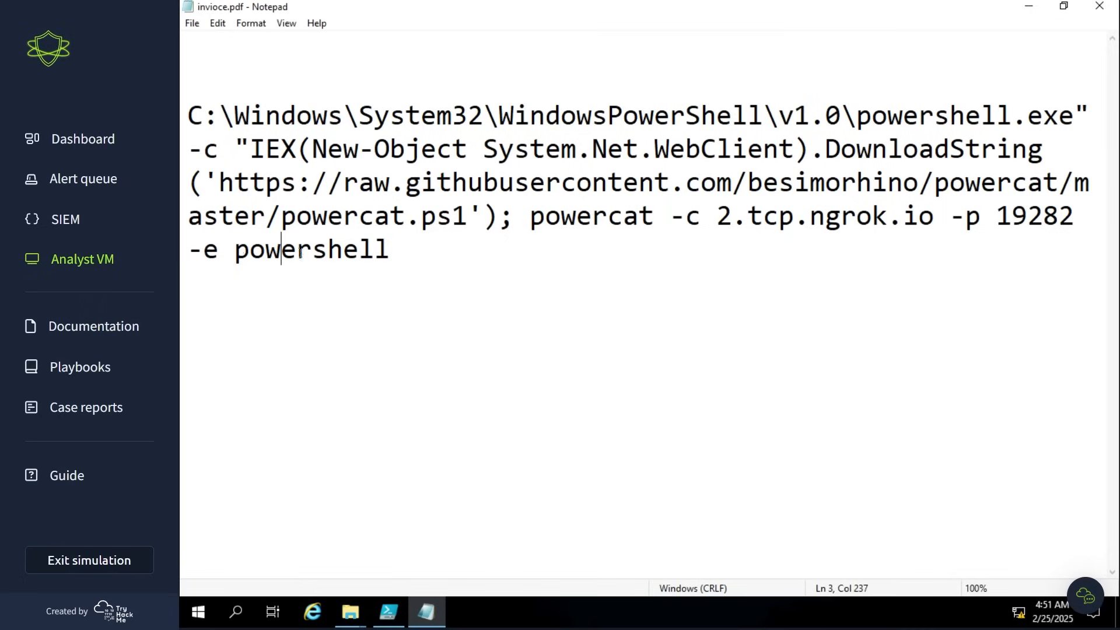
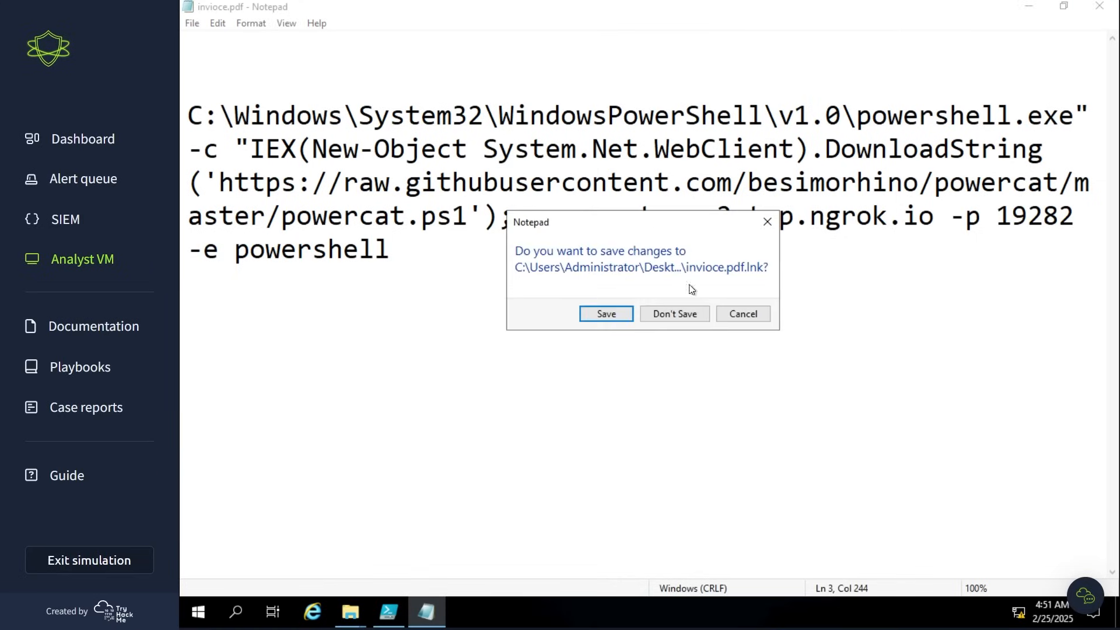
- Close invioce.pdf.lnk in Notepad without saving changes and return to it in the ImportantInvoice-Febrary folder
click(674, 313)
click(725, 330)
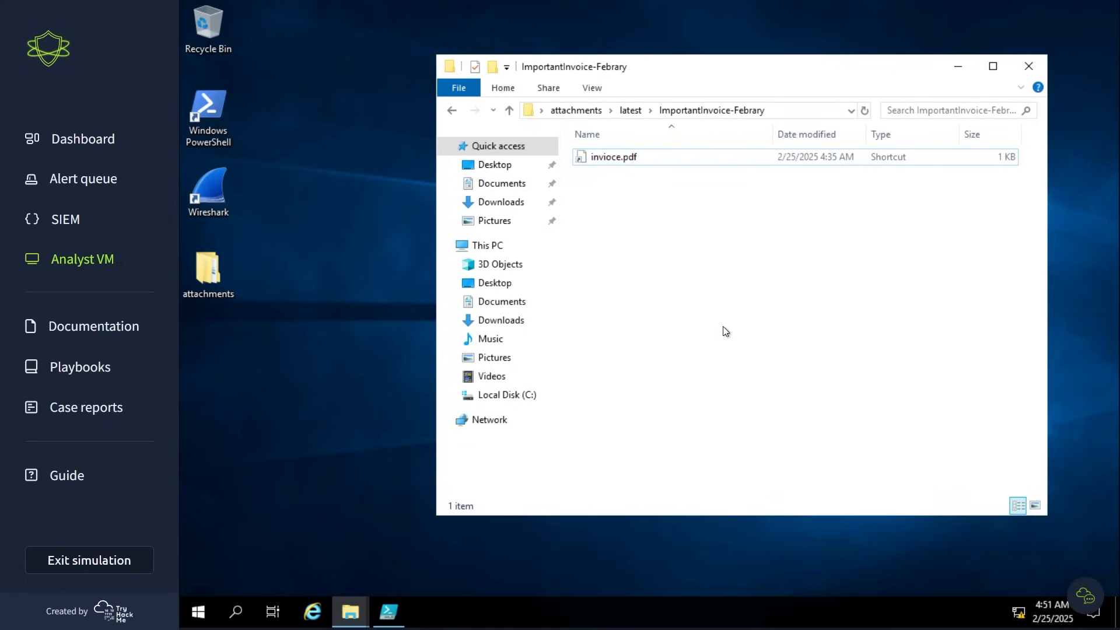
drag(671, 247, 592, 154)
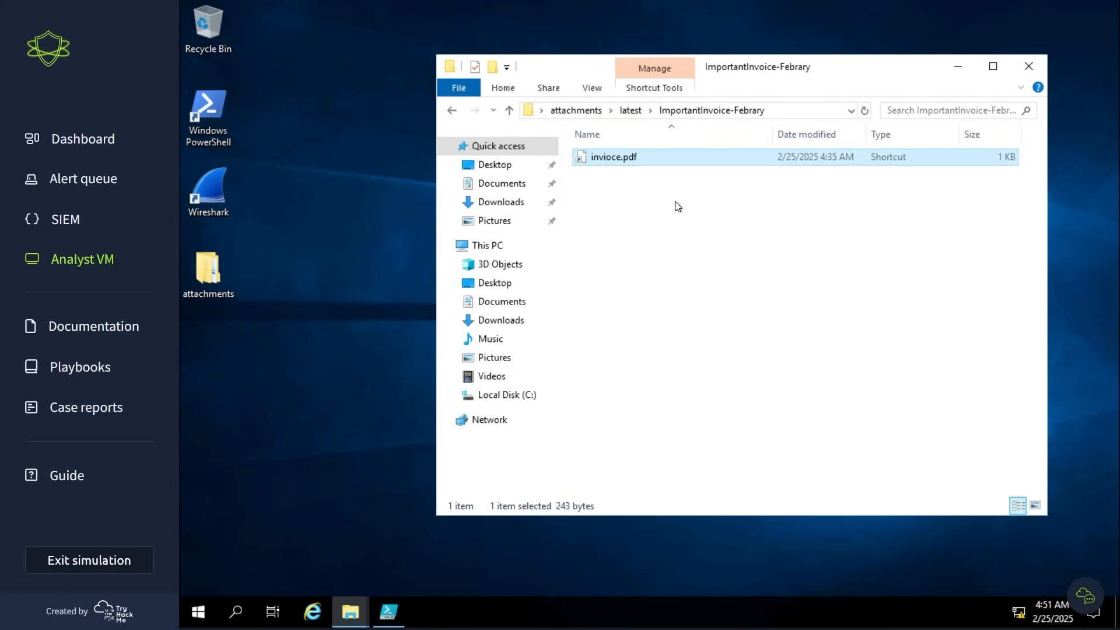
click(689, 217)
drag(694, 226, 597, 153)
drag(653, 185, 607, 159)
click(629, 193)
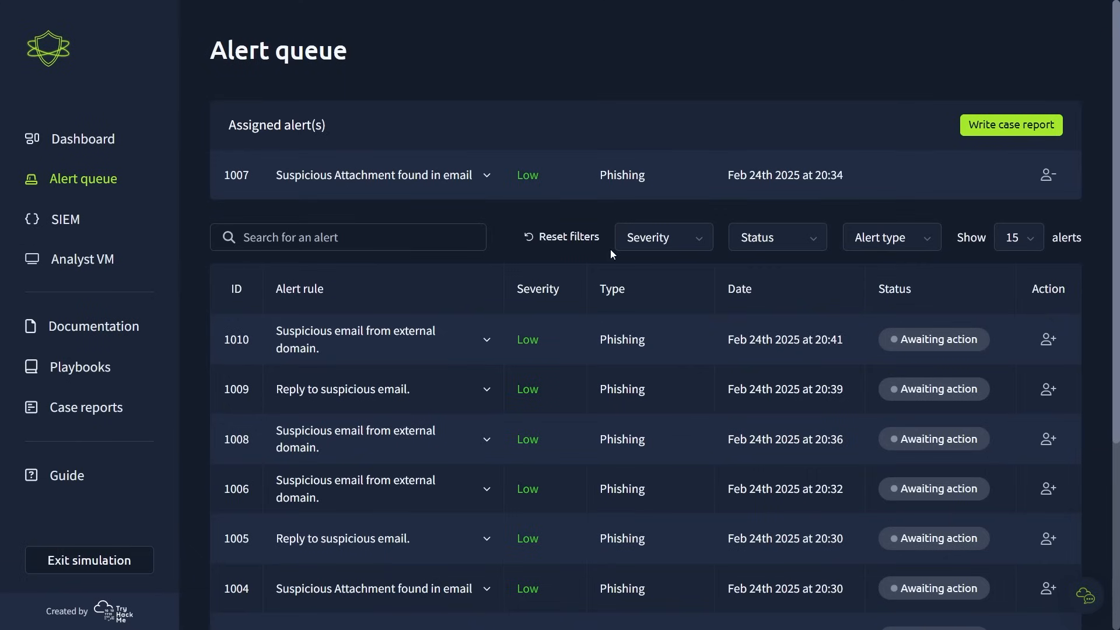
- Review the details of assigned alert 1007, classify it as a true positive and open its case report
click(483, 177)
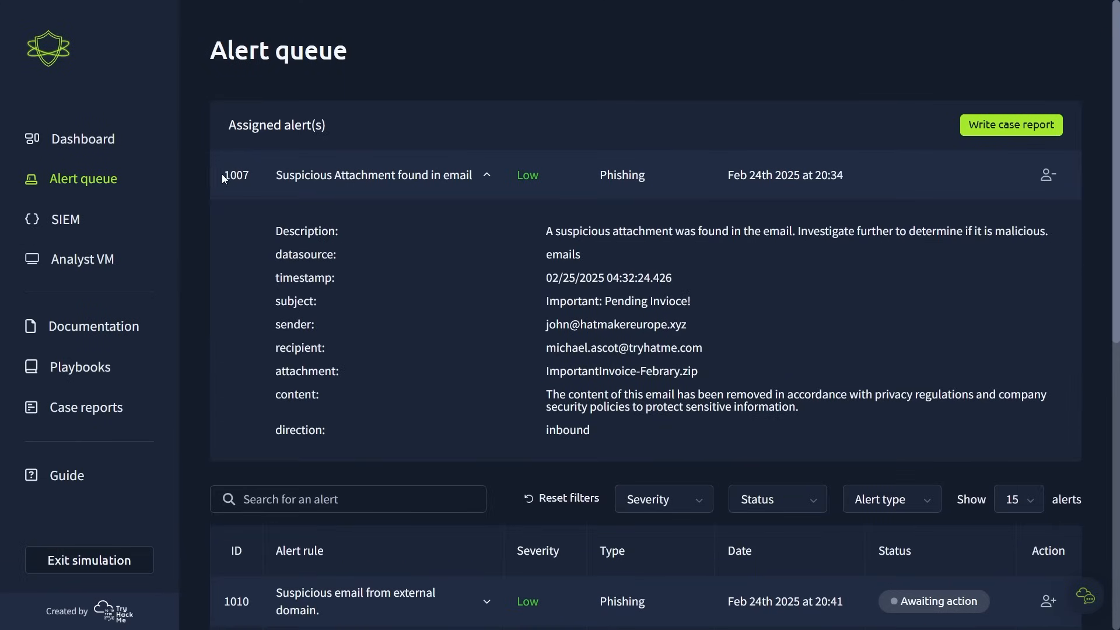
click(488, 176)
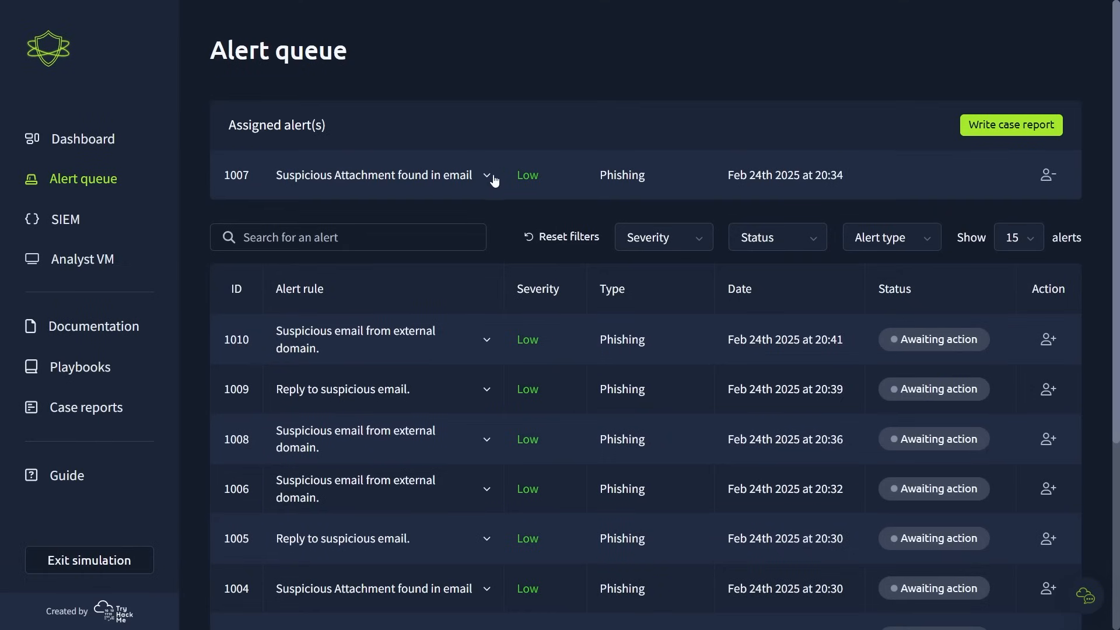
click(1013, 127)
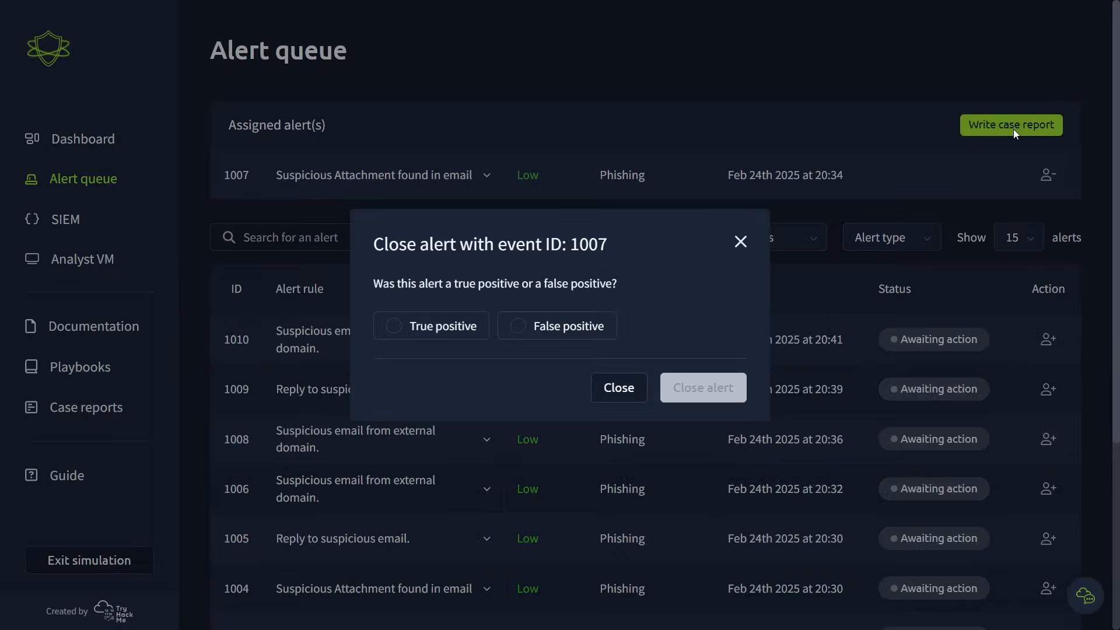
click(404, 334)
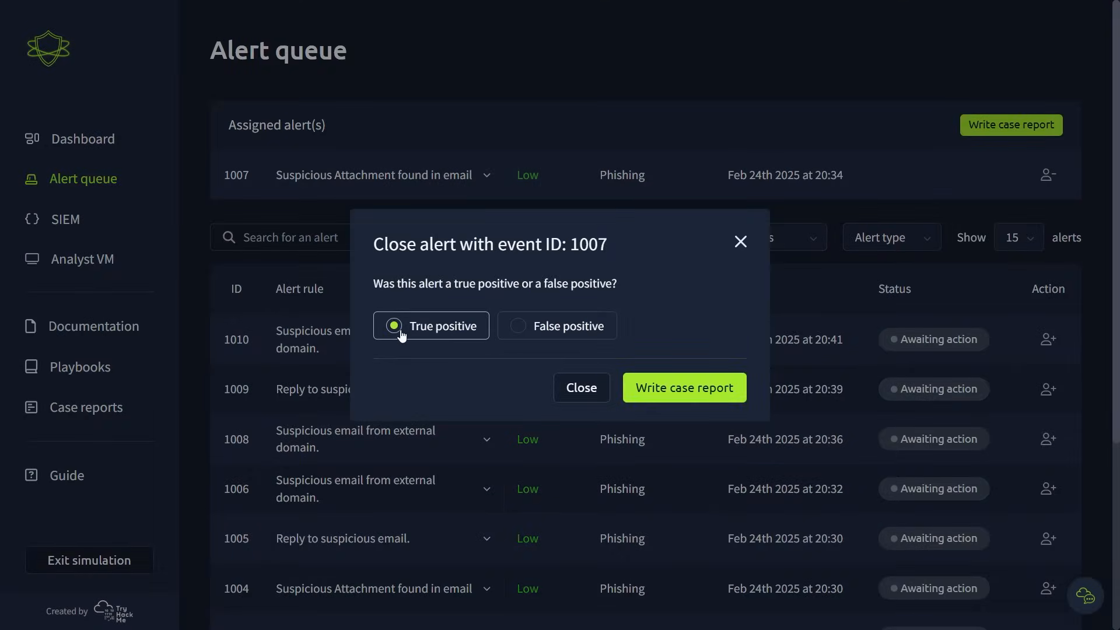
click(696, 389)
- Begin the case report by stating that the email includes a compressed ZIP archive with a file `invioce.pdf.lnk` inside
scroll(730, 383, down, 5)
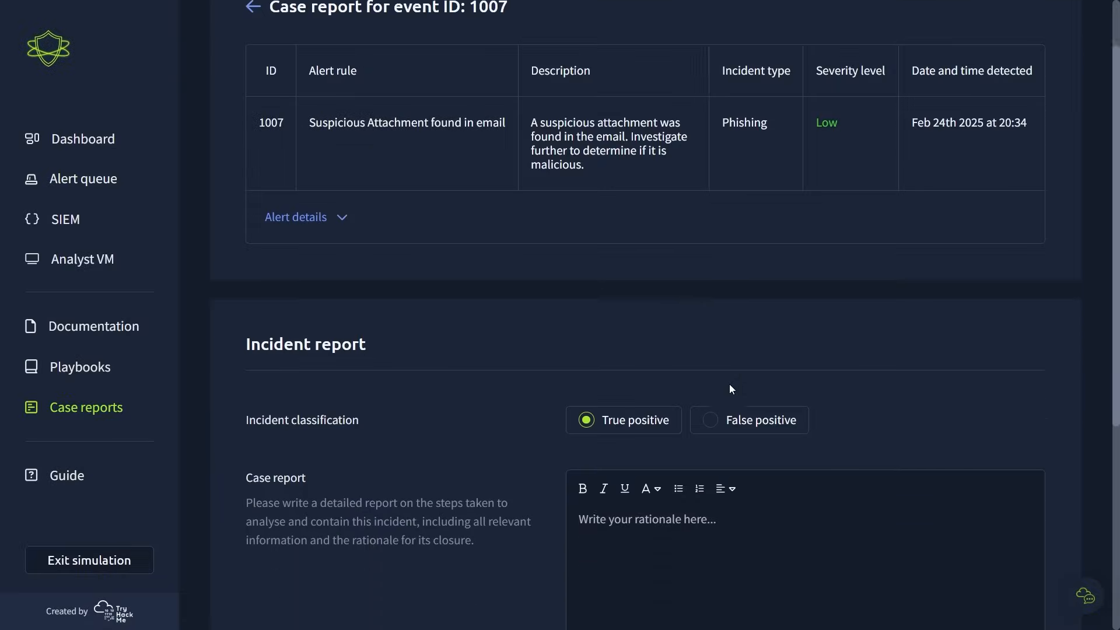
click(748, 395)
text(T)
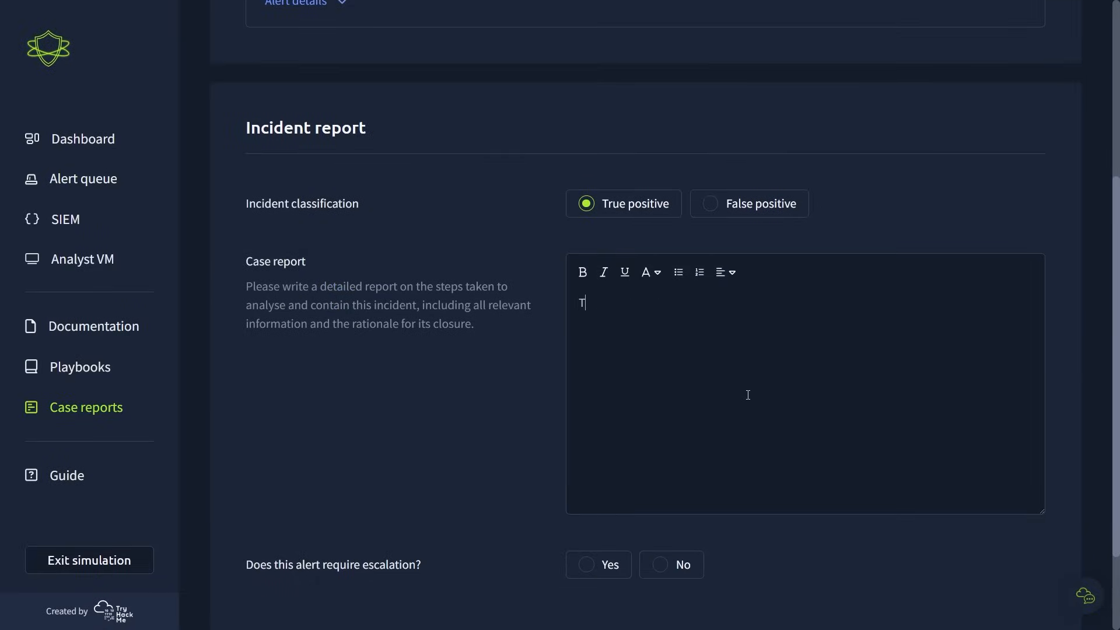
text(his email includes a compressed ZIP a)
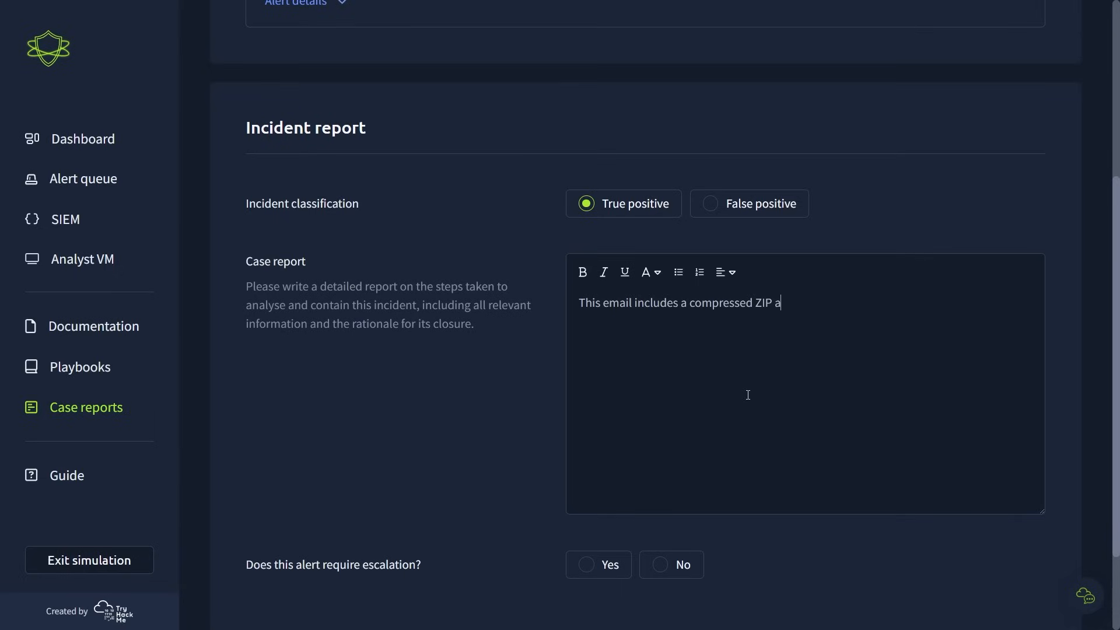
text(rchive with a file `invioce.pd)
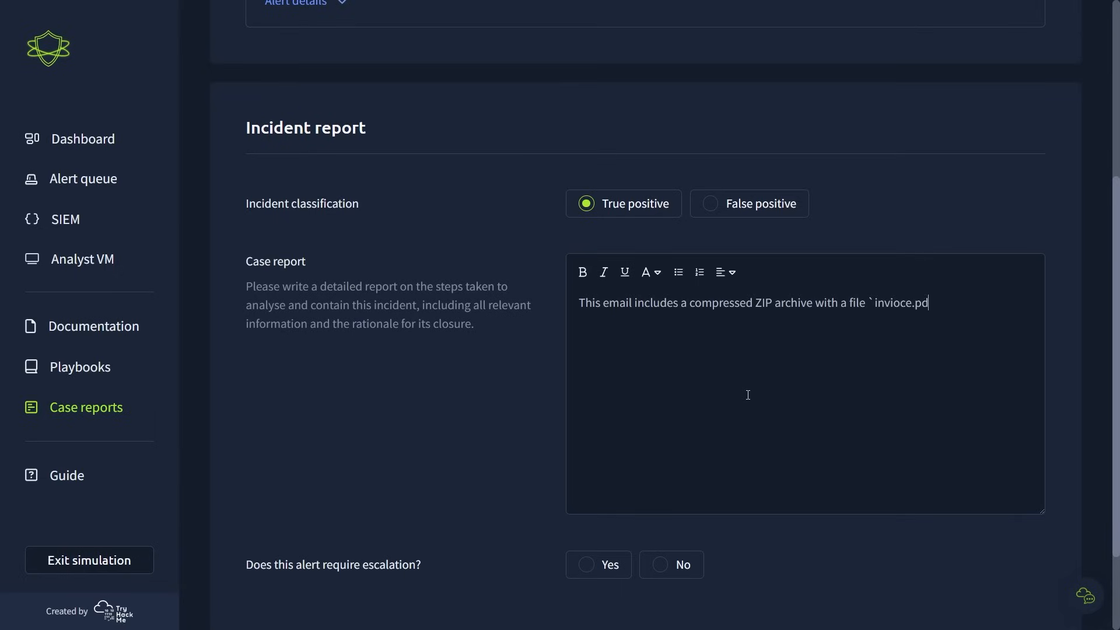
text(f.lnk` inside. This masquera)
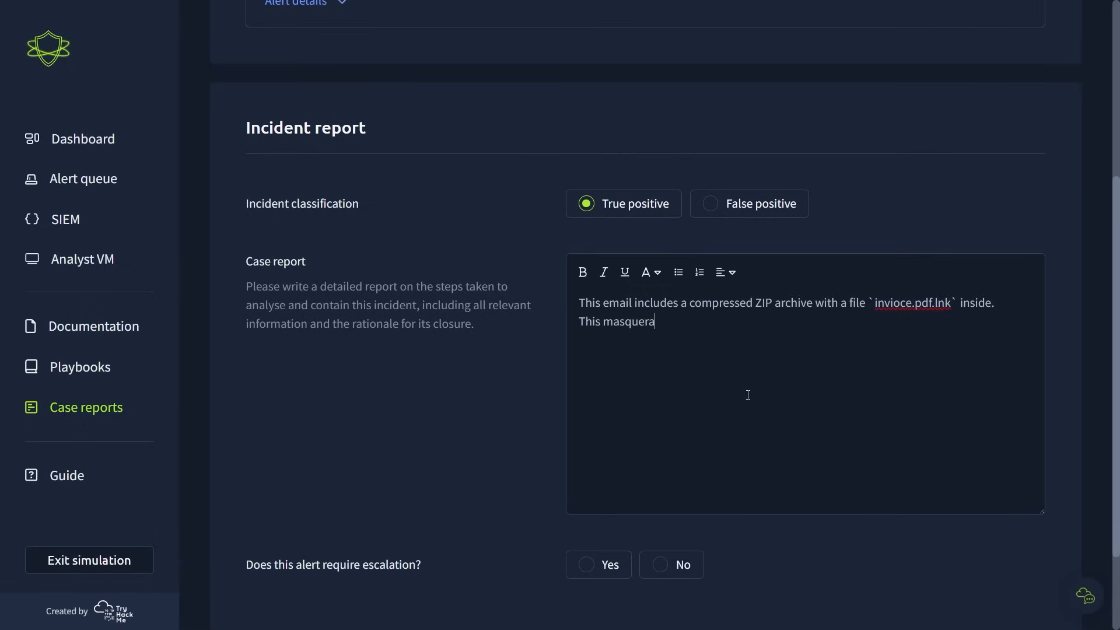
text(des as a PDF file, but relies on the )
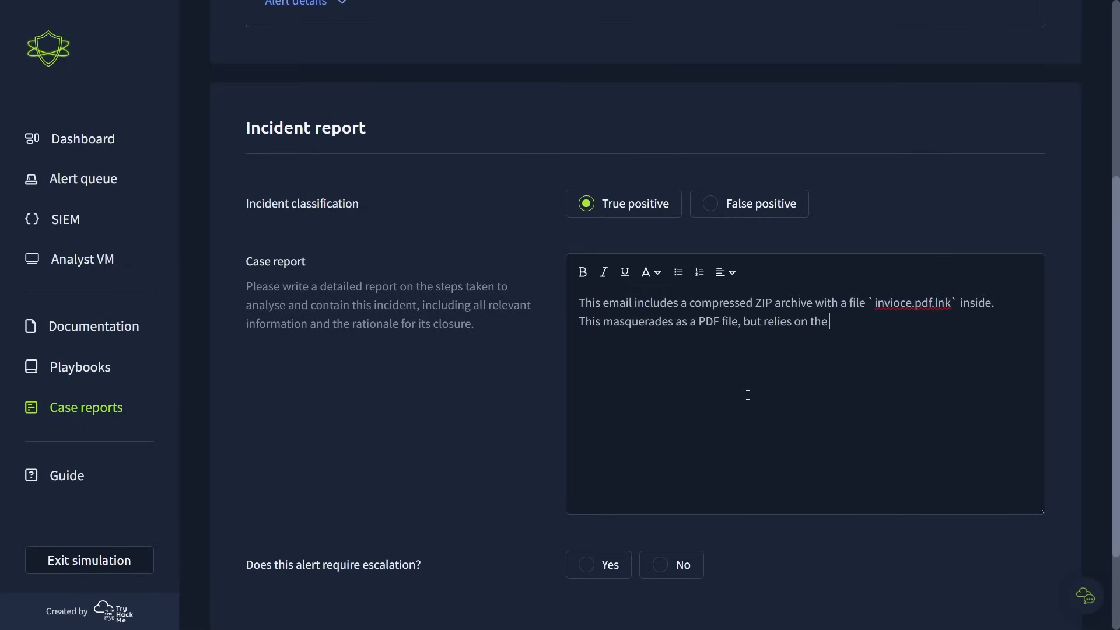
text(Windows Explorer setting "View File Extensions" being d)
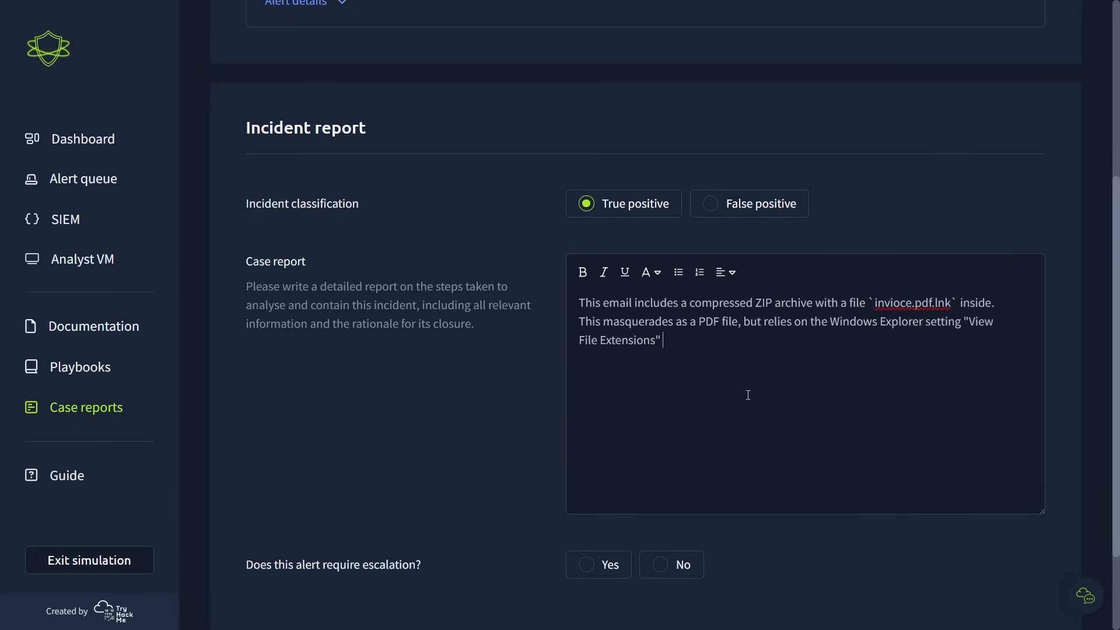
text(isabled, so it can hide the fact that t)
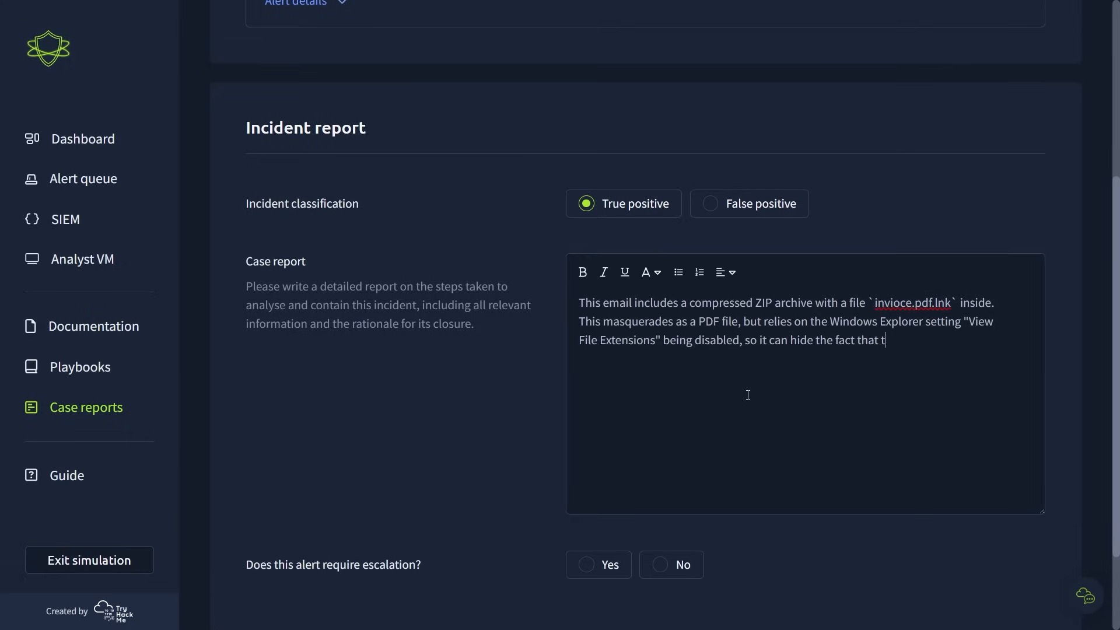
- Explain in the report that the file masquerades as a PDF, relying on "View File Extensions" being disabled to hide that it is a Windows shortcut
key(BackSpace)
text(it is a Windows)
text( shortcut. This Windows s)
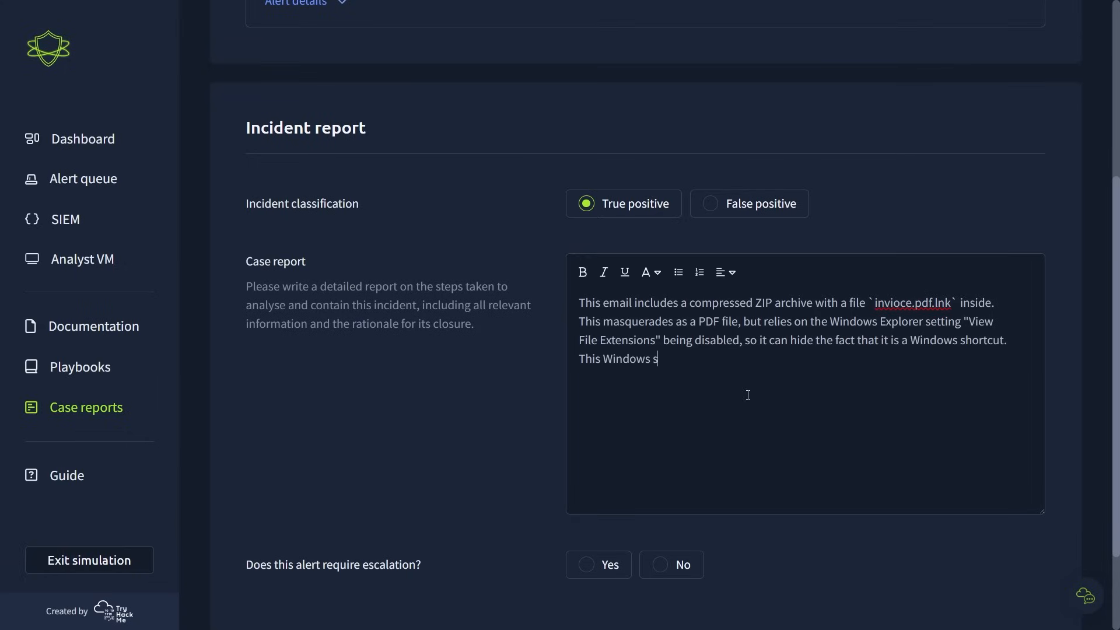
text(hortcut is set with a target t)
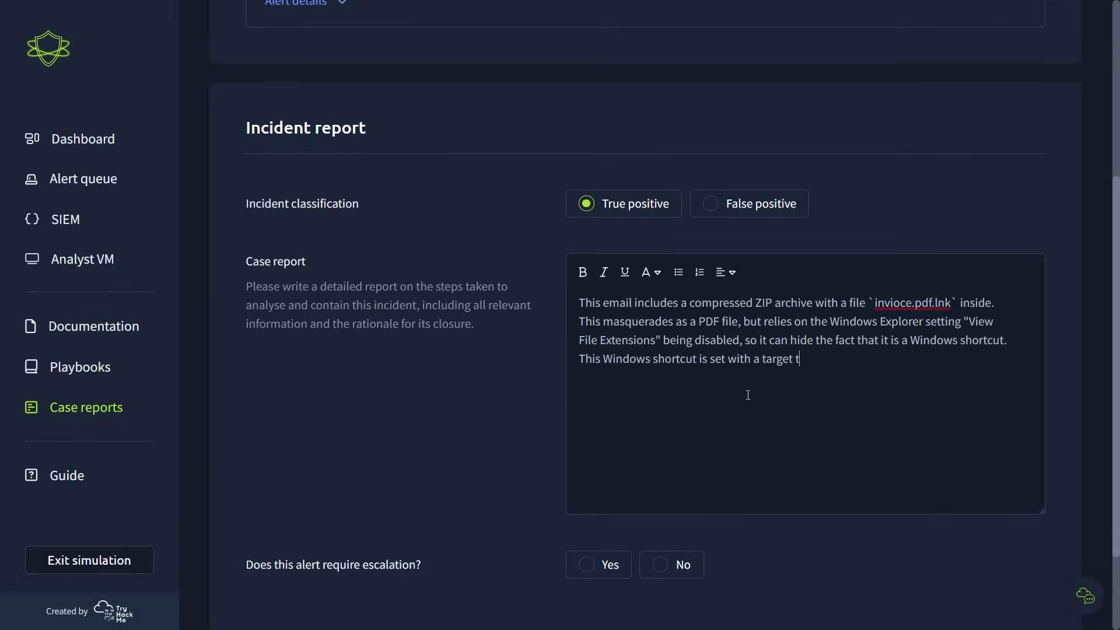
text(o invoke PowerShell with a classic downlo)
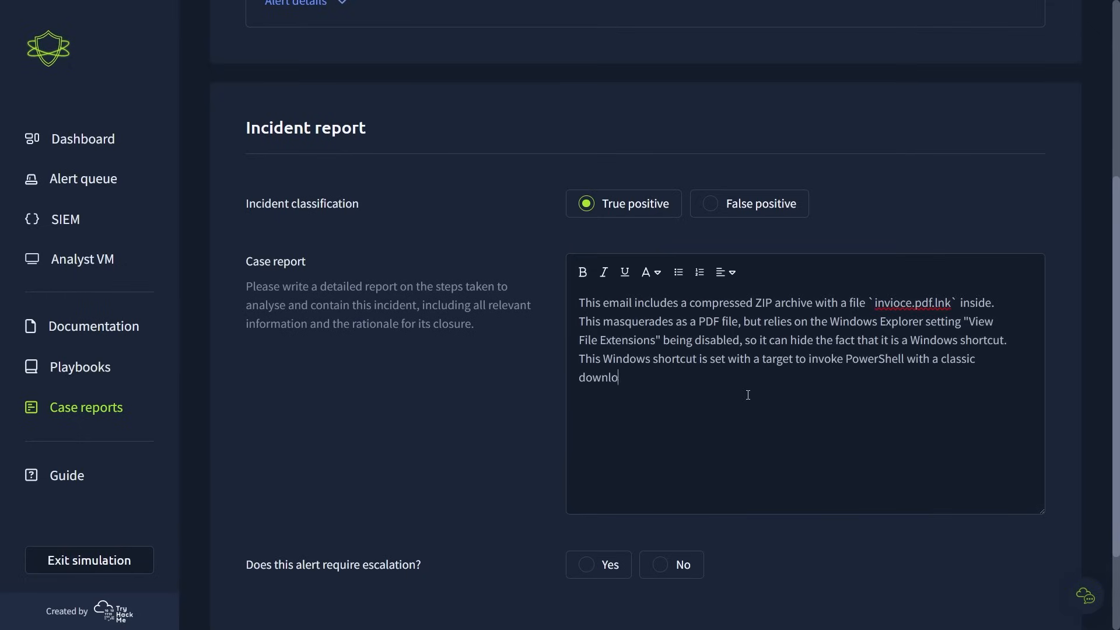
text(ad cradle for the offensive security to)
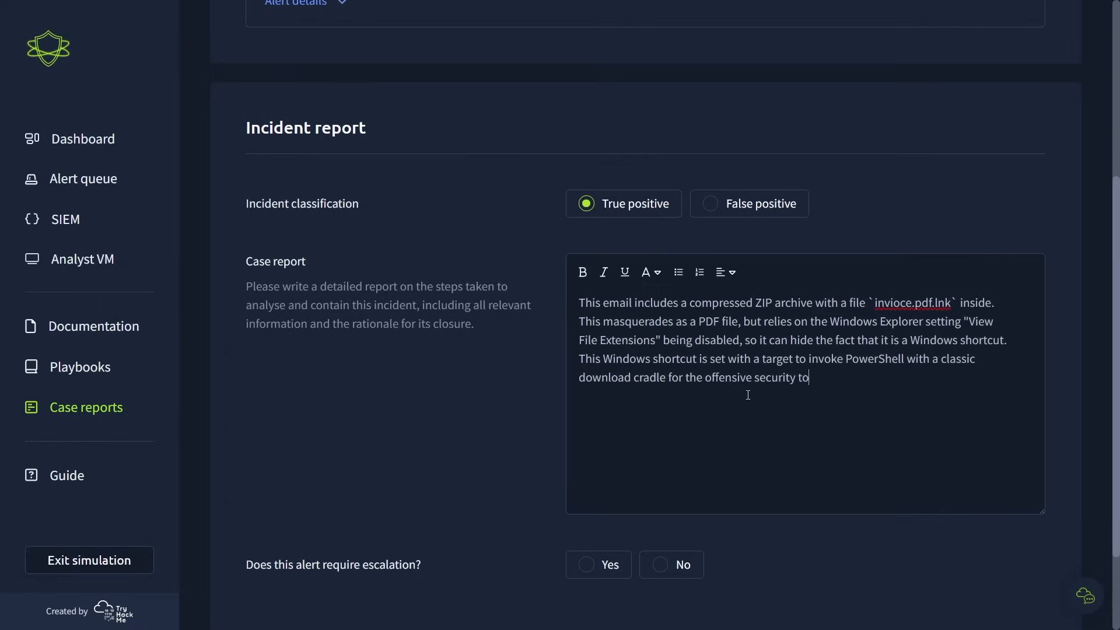
text(ol PowerCat, and then immediat)
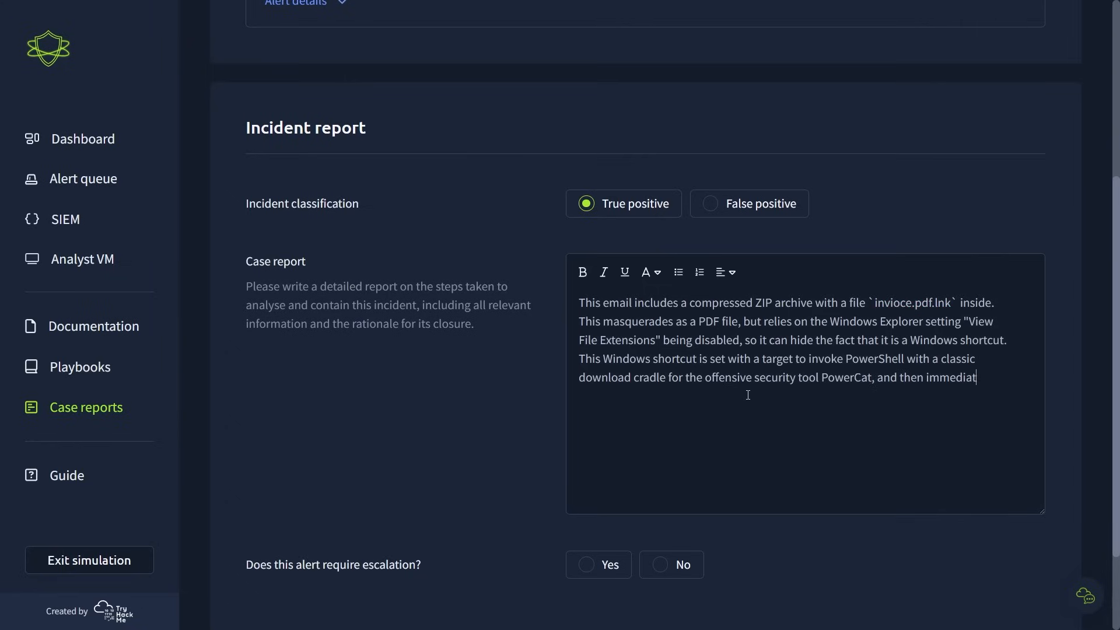
text(ely executes a reverse shell con)
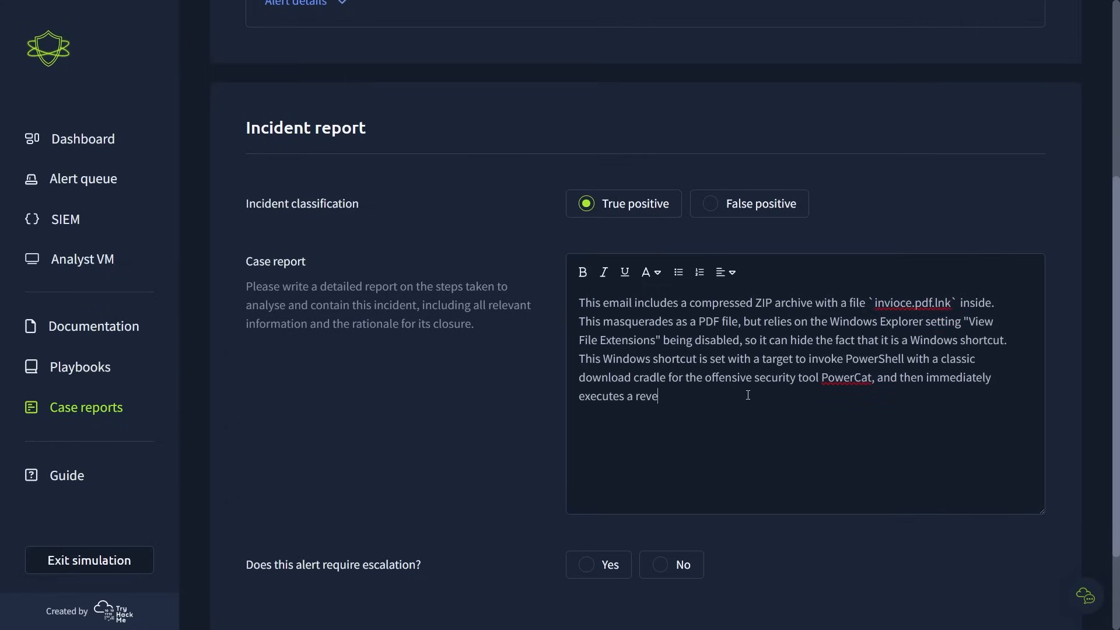
text(nection to 2.tcp.)
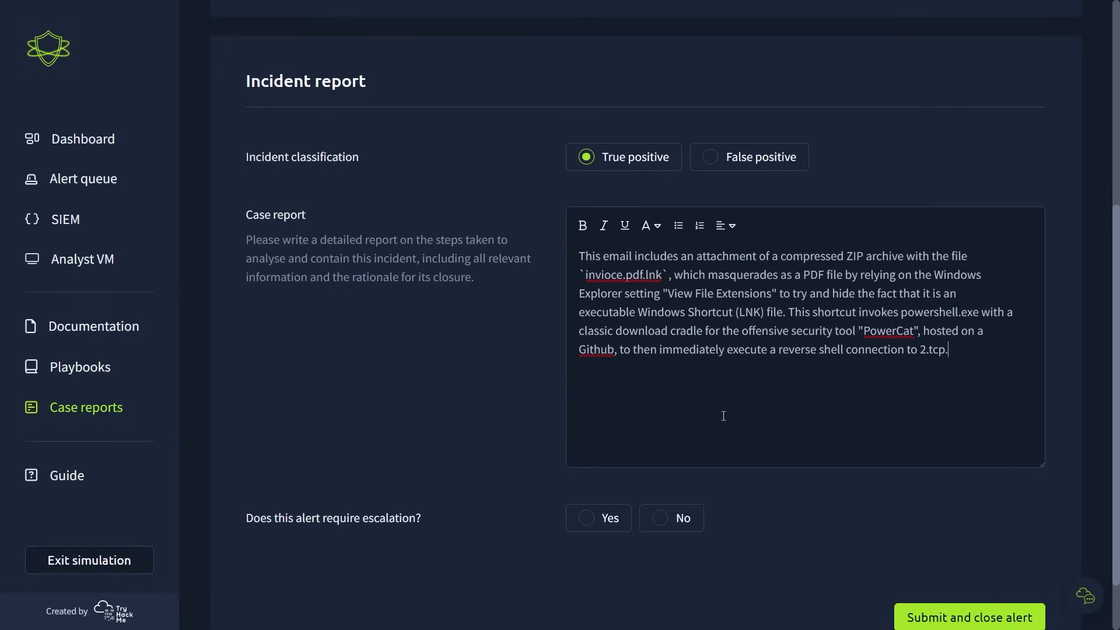
- Complete the report with the connection to 2.tcp.ngrok.io on port 19282, concluding that this is a phishing email and its attachment is malware
text(ngrok.io on port 19282. This is a phishing)
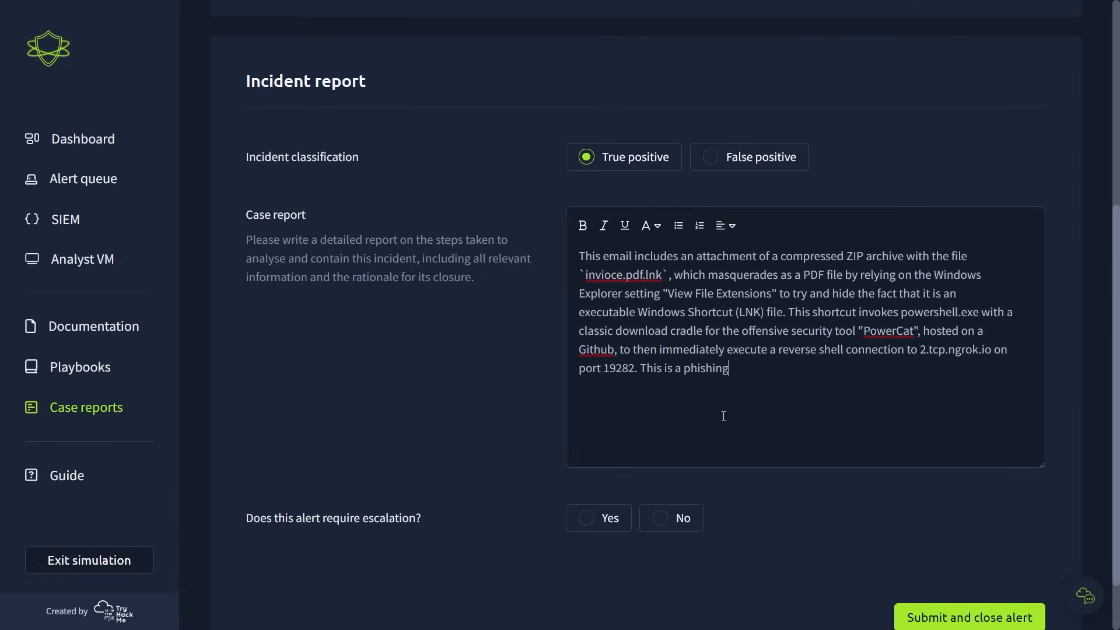
text( email and the email attachment is malware.)
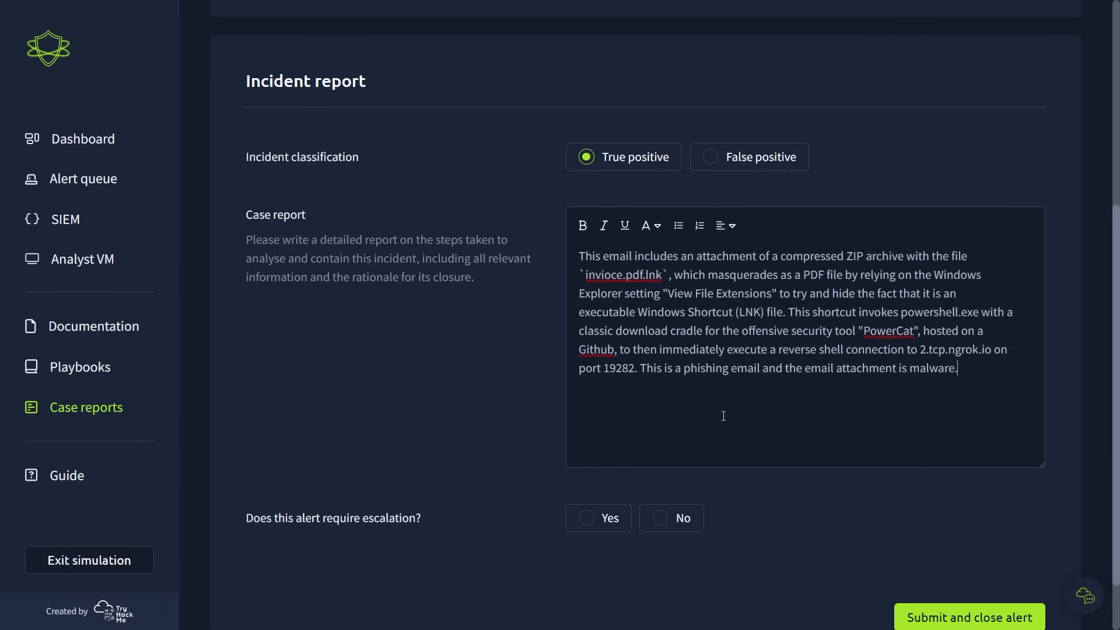
key(ctrl+a)
click(723, 416)
- Mark the alert as requiring escalation, and submit the case report to close alert 1007
scroll(432, 485, down, 1)
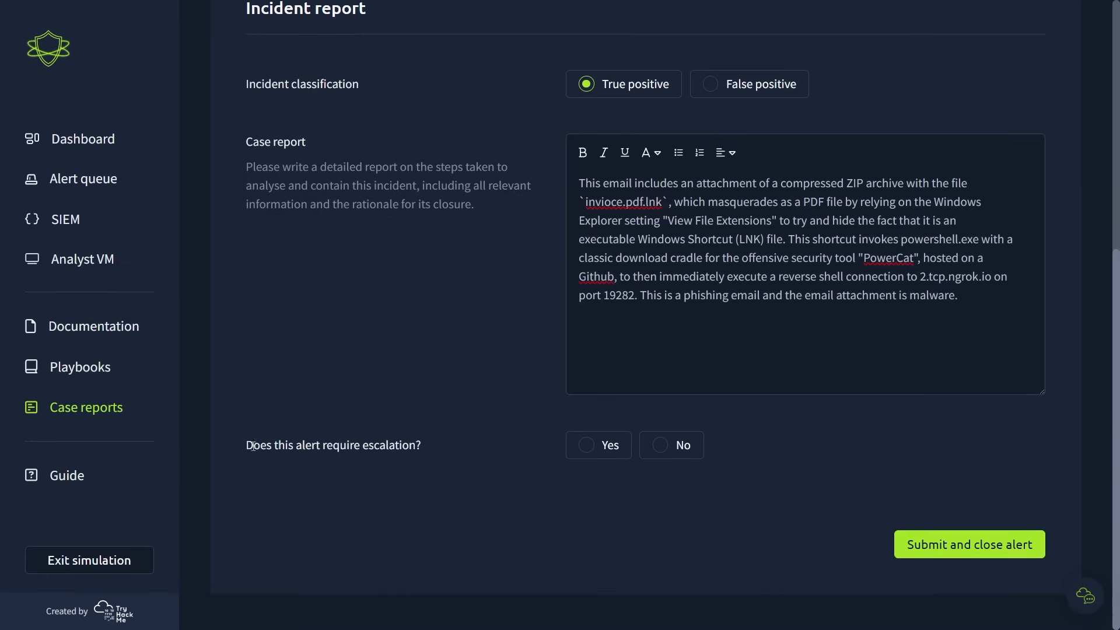
drag(248, 447, 424, 448)
click(526, 468)
click(601, 446)
click(947, 544)
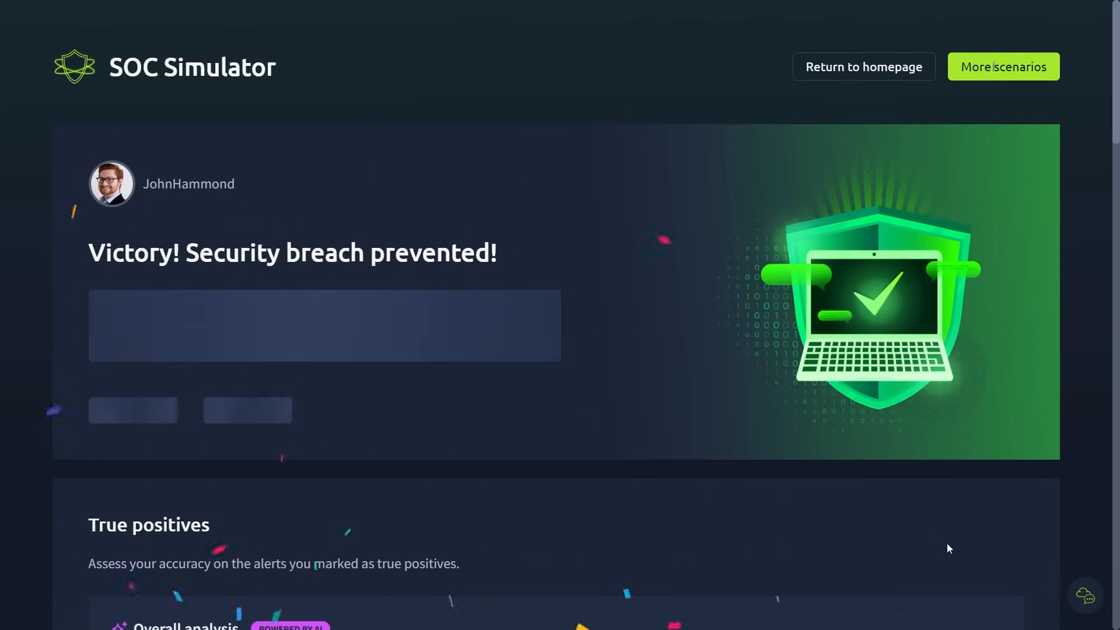
- Read the scenario result summary, including the remarks on true positive alerts, MTTR, dwell time and phishing alerts
drag(87, 264, 500, 251)
click(290, 293)
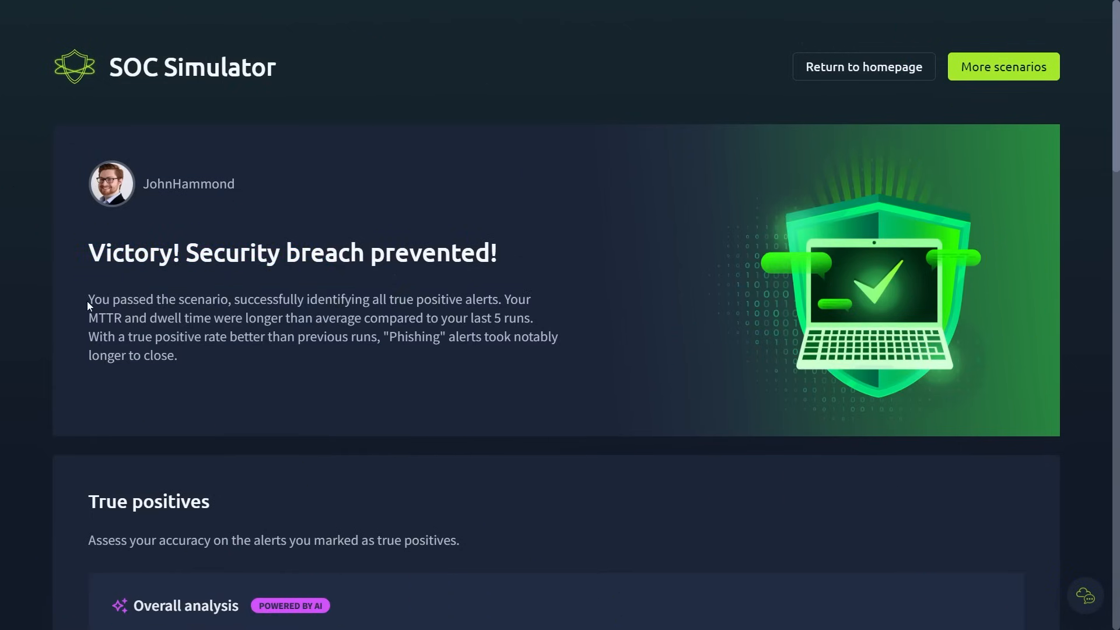
drag(86, 301, 499, 299)
click(498, 299)
drag(247, 319, 529, 319)
click(533, 319)
drag(91, 341, 565, 359)
click(566, 359)
- Read the AI-powered overall analysis of the submitted report in the True positives section
scroll(557, 315, down, 7)
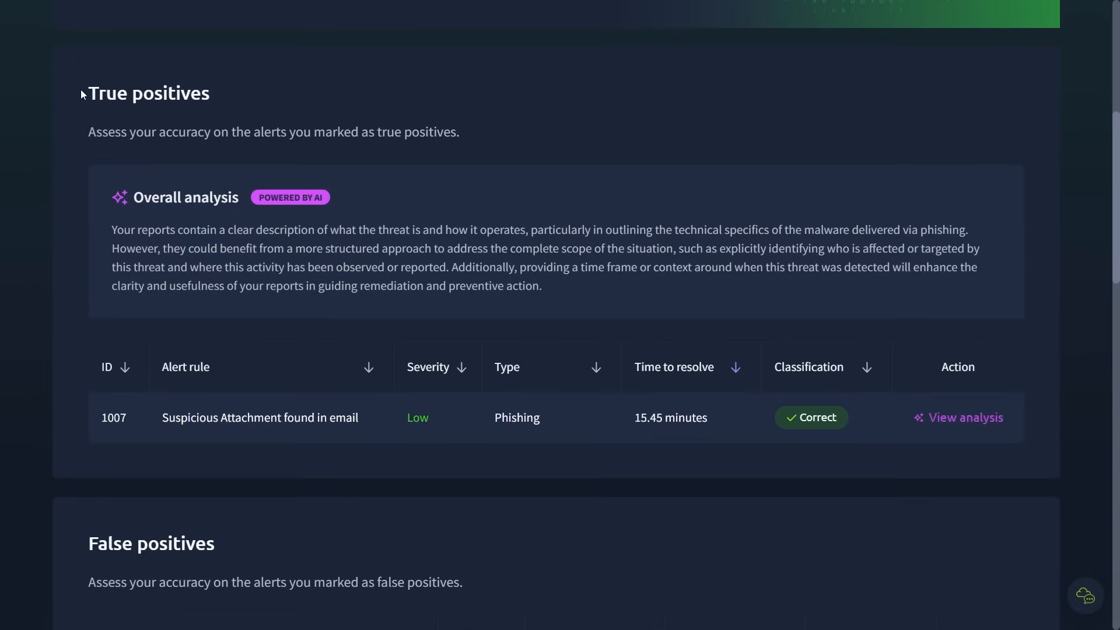
drag(78, 138, 474, 139)
click(474, 139)
drag(112, 230, 965, 222)
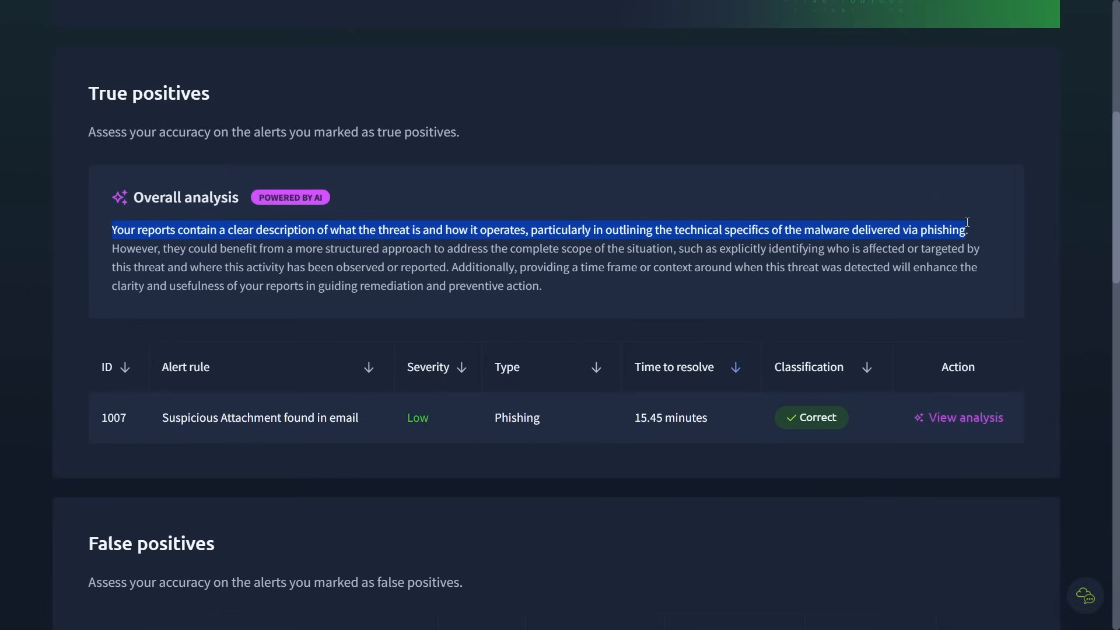
click(93, 256)
drag(131, 252, 957, 255)
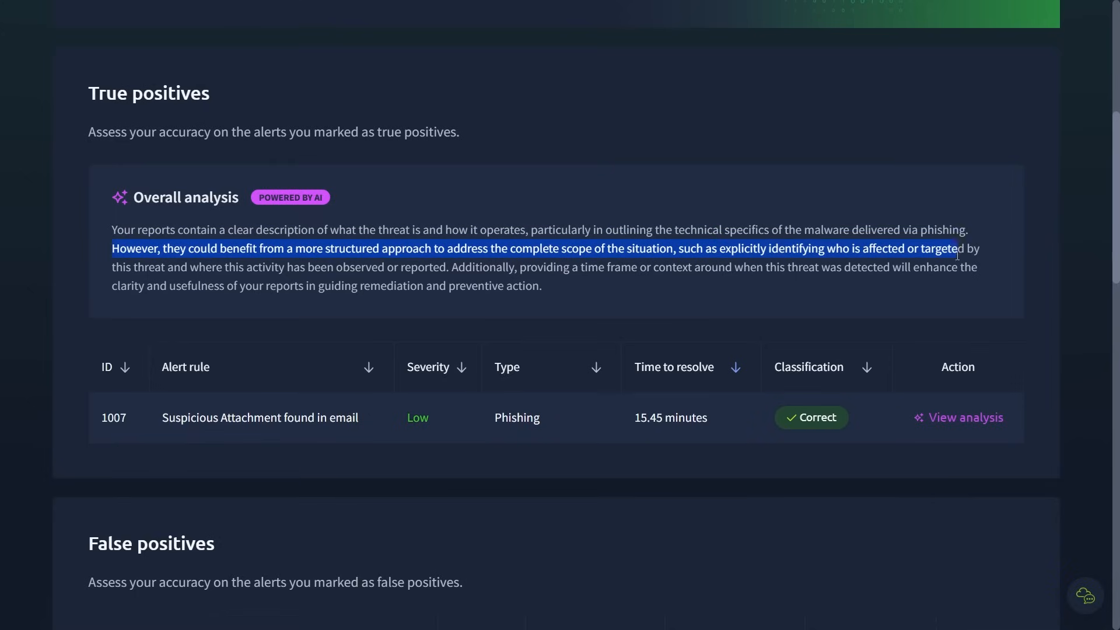
drag(717, 252, 989, 251)
click(989, 251)
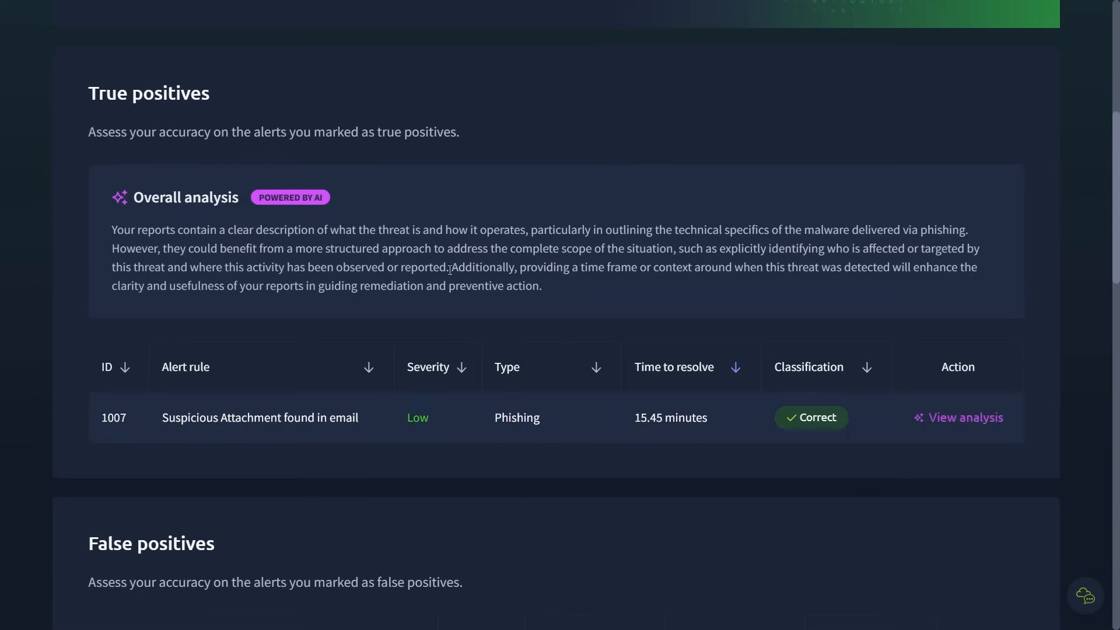
drag(450, 267, 982, 272)
click(982, 271)
- Examine the False positives section and the true positive and false positive identification rates
scroll(1090, 359, down, 5)
scroll(1089, 362, down, 3)
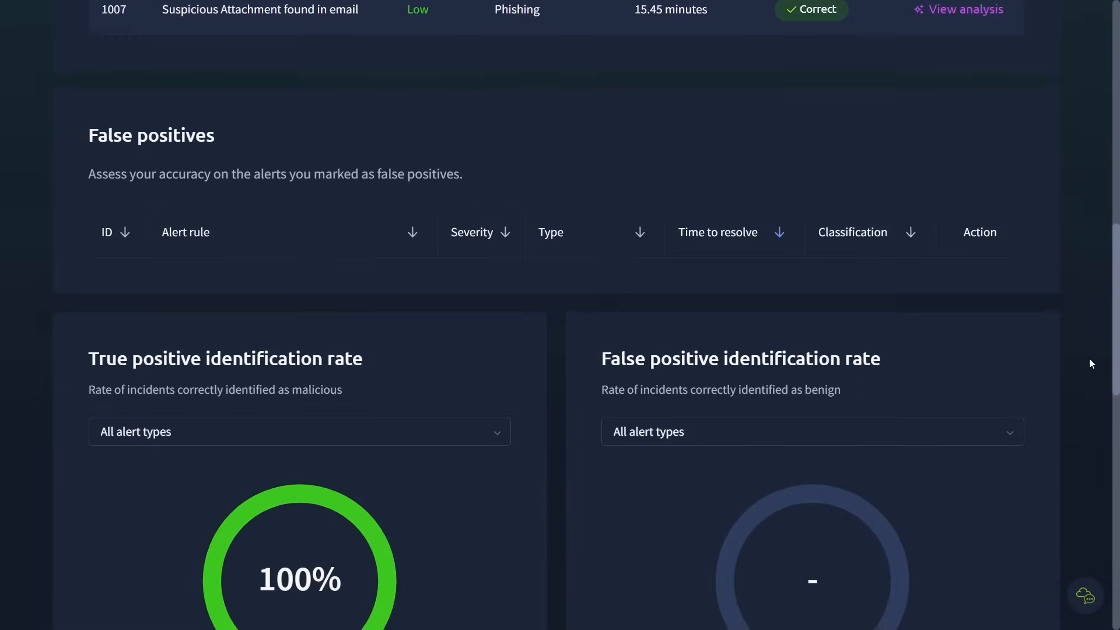
scroll(1089, 363, down, 2)
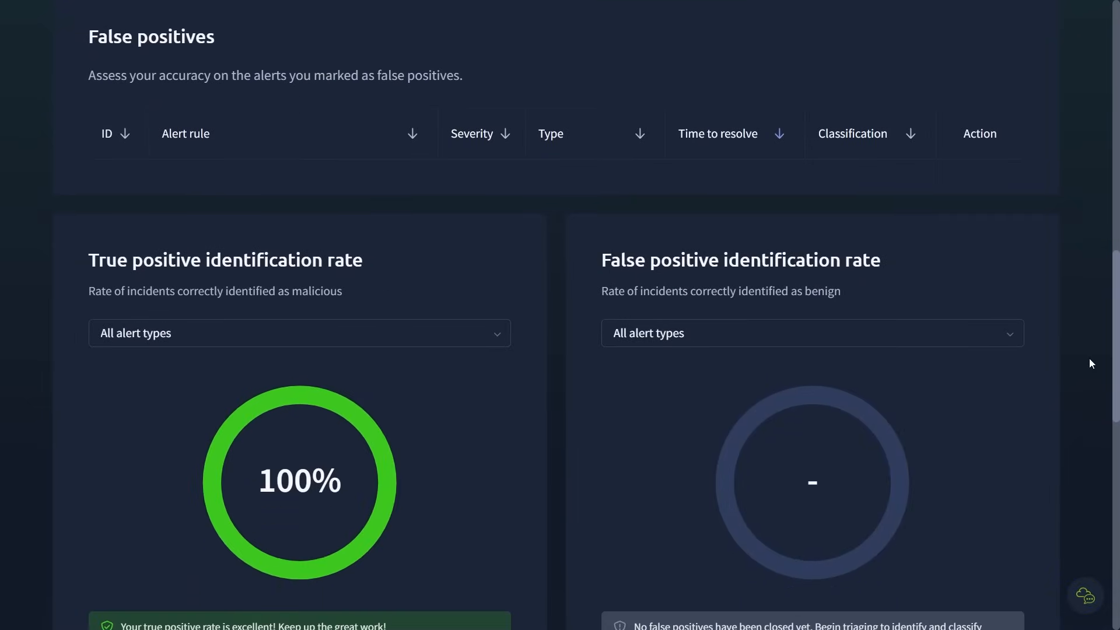
scroll(1089, 362, down, 1)
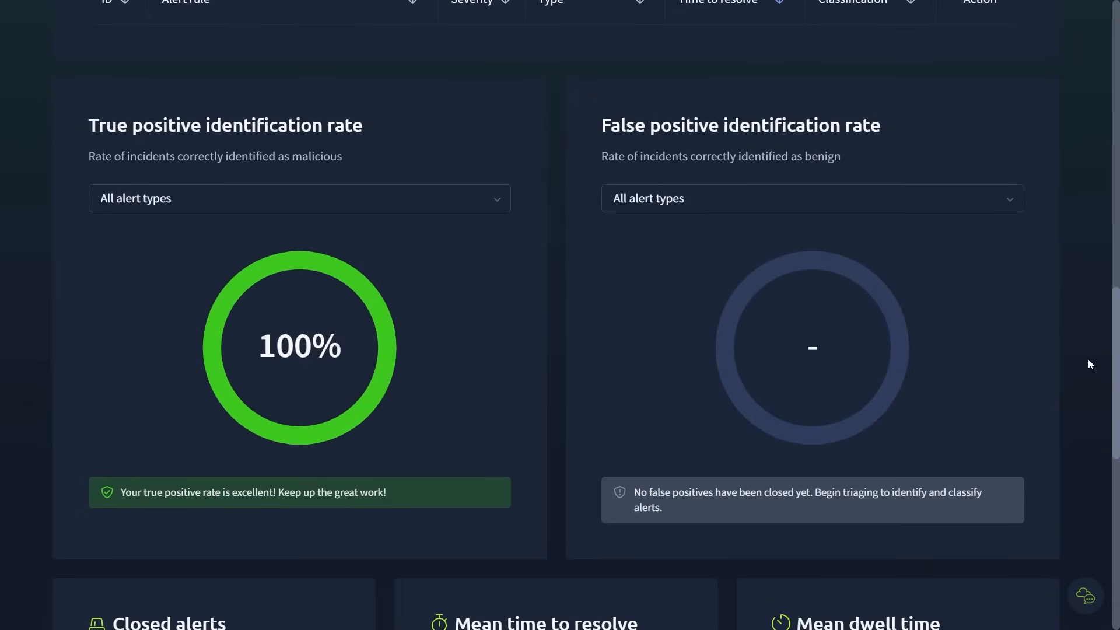
- Review the closed alerts, mean time to resolve and mean dwell time figures for the completed scenario
scroll(1089, 362, down, 5)
scroll(1088, 361, down, 4)
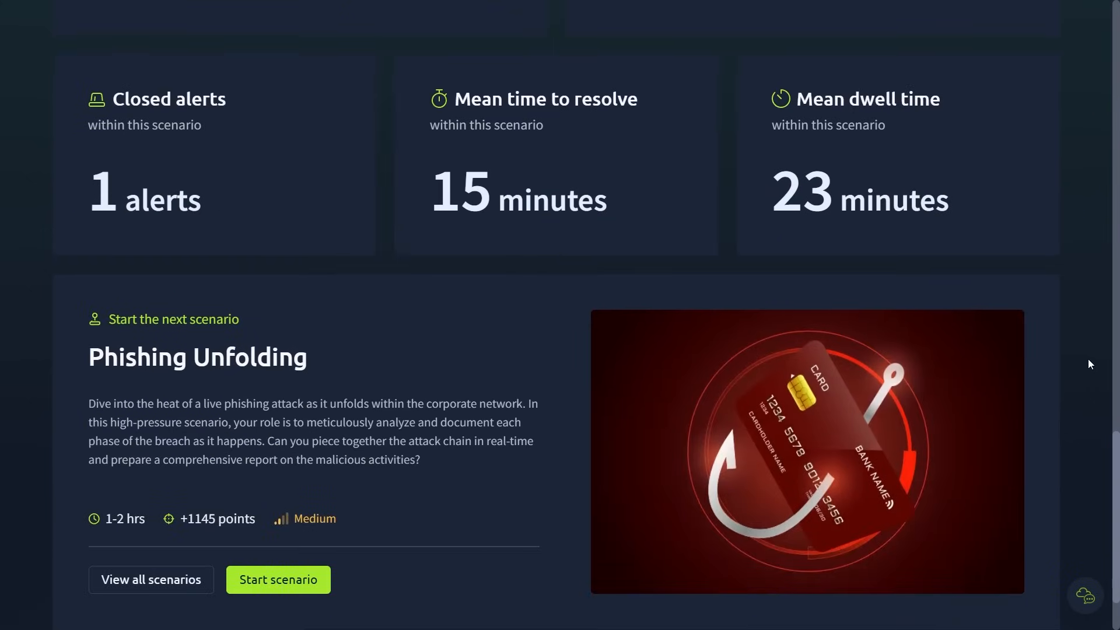
drag(398, 194, 671, 201)
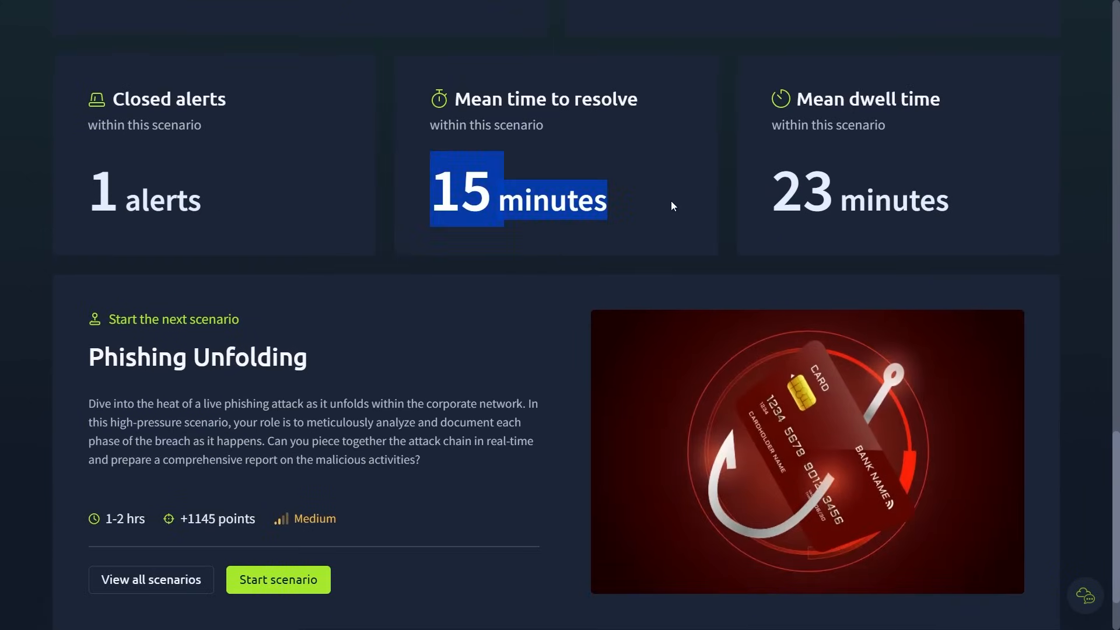
click(1089, 303)
scroll(1089, 303, down, 2)
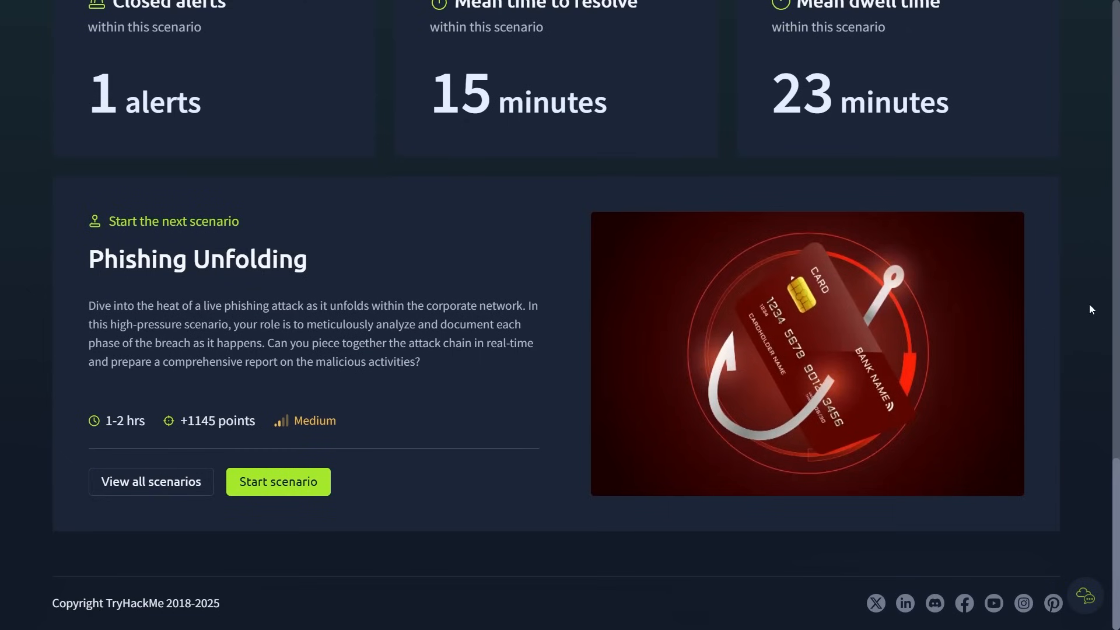
- Read the description of the suggested next scenario, Phishing Unfolding, and start it
drag(82, 312, 441, 356)
click(441, 356)
click(280, 482)
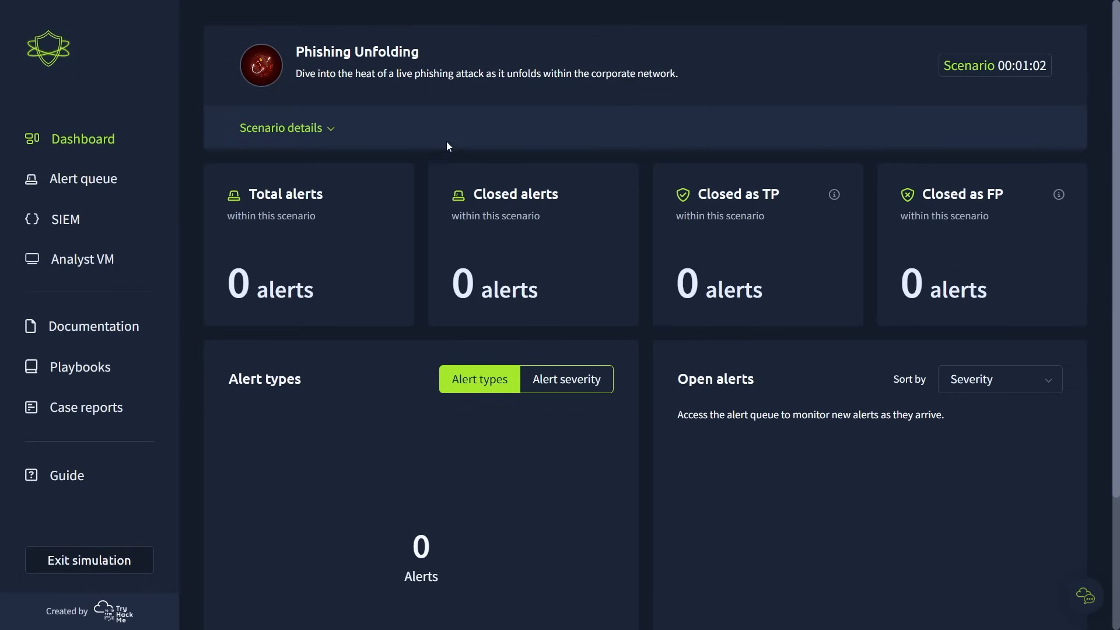
- Read the Phishing Unfolding description and objectives, and review its alert statistics and open alerts on the dashboard and in the alert queue
click(297, 128)
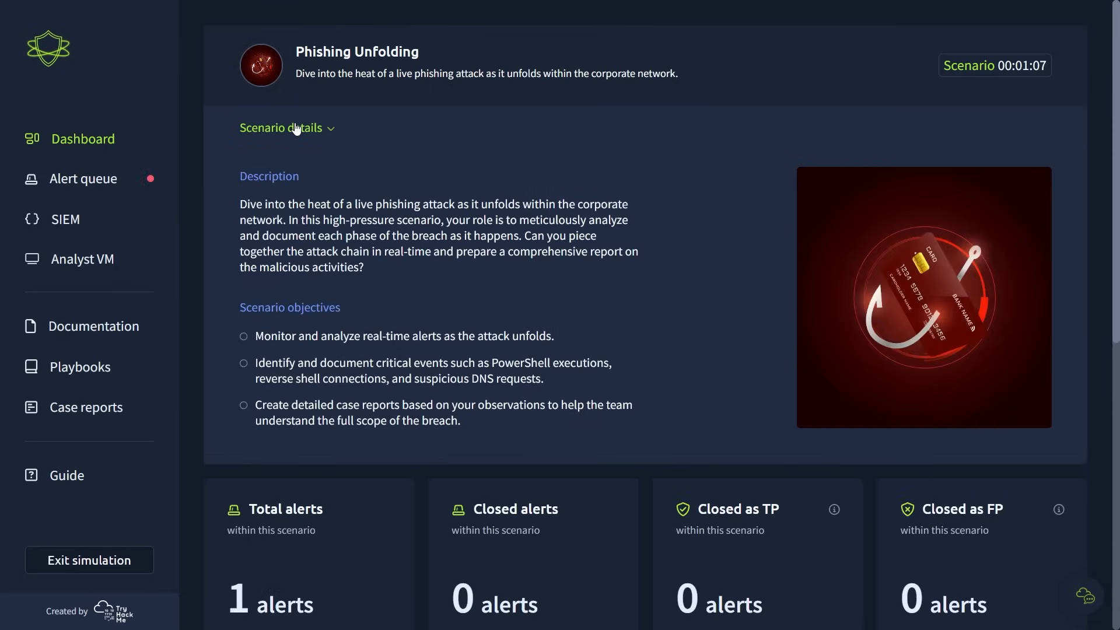
drag(244, 597, 357, 610)
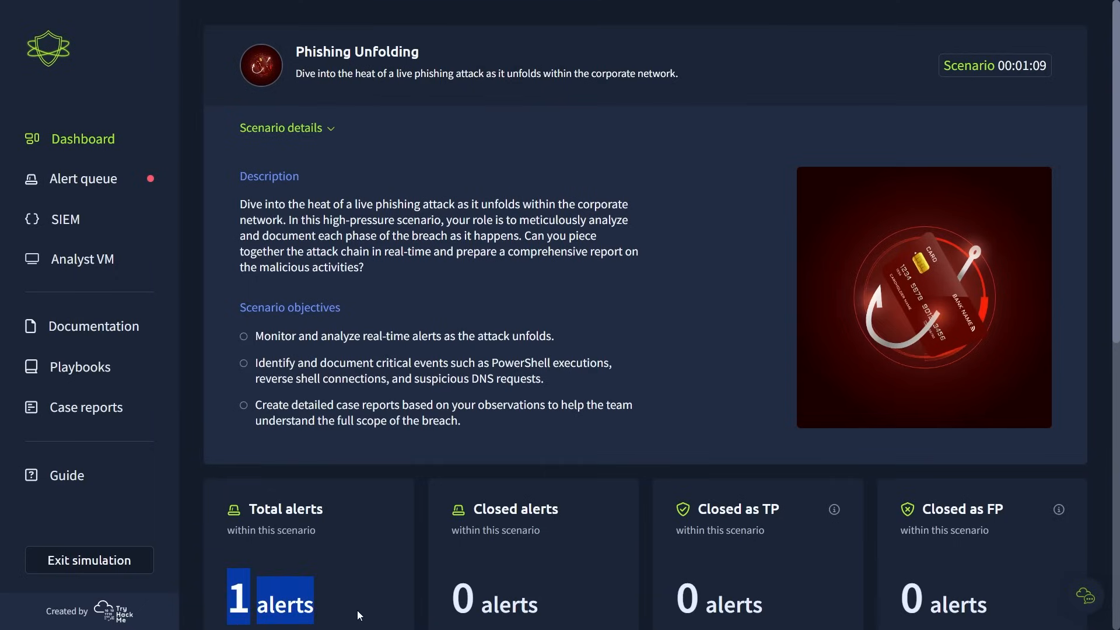
click(357, 602)
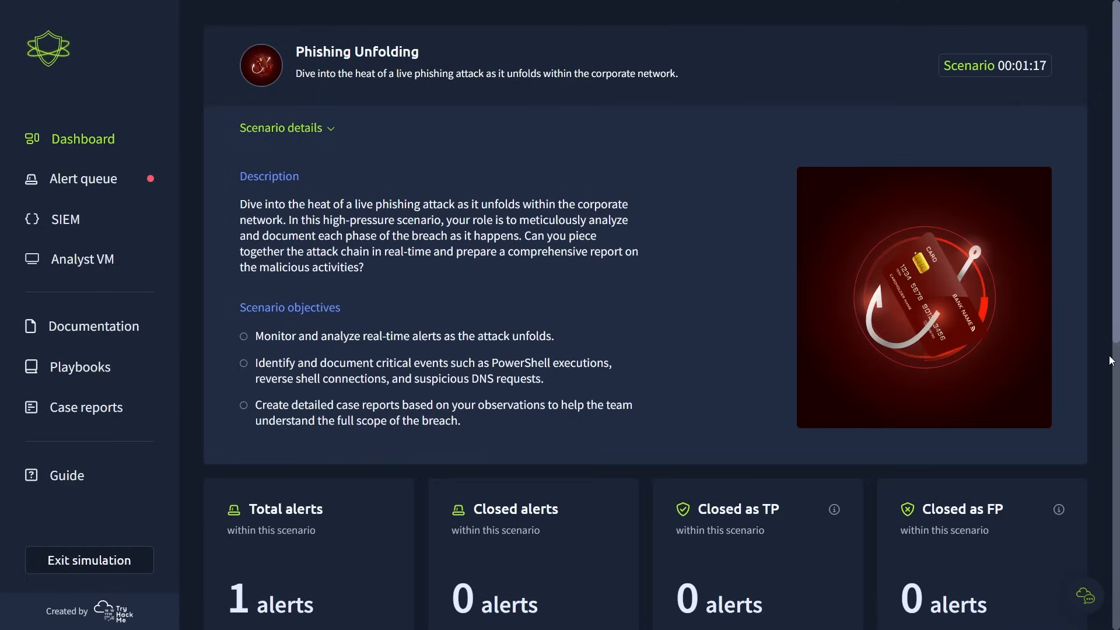
scroll(1111, 360, down, 8)
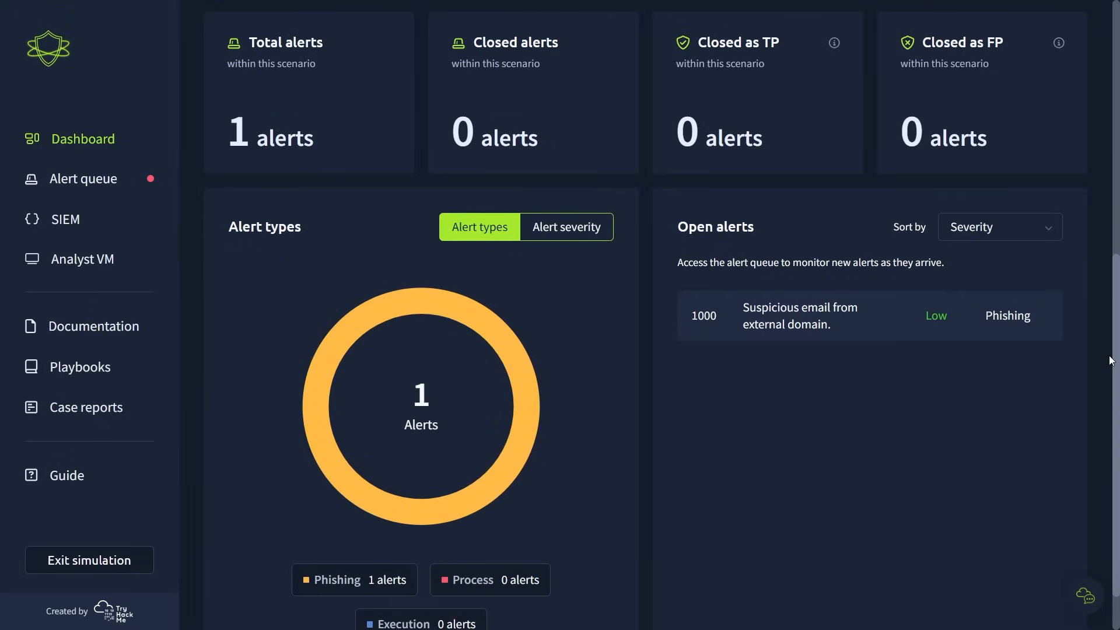
scroll(1111, 360, down, 1)
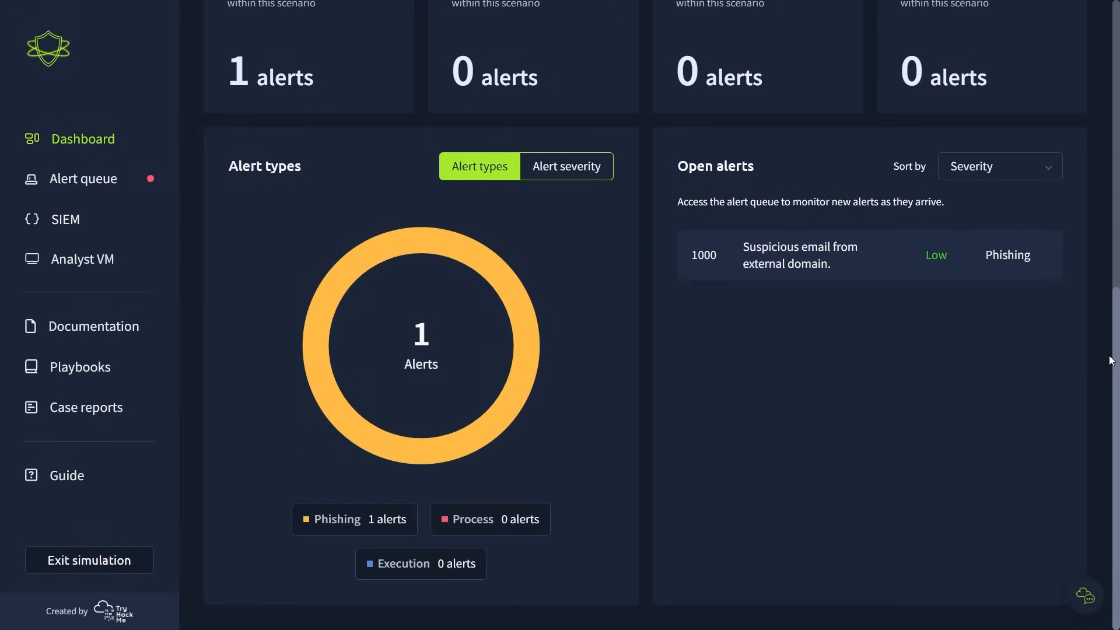
scroll(1111, 360, up, 9)
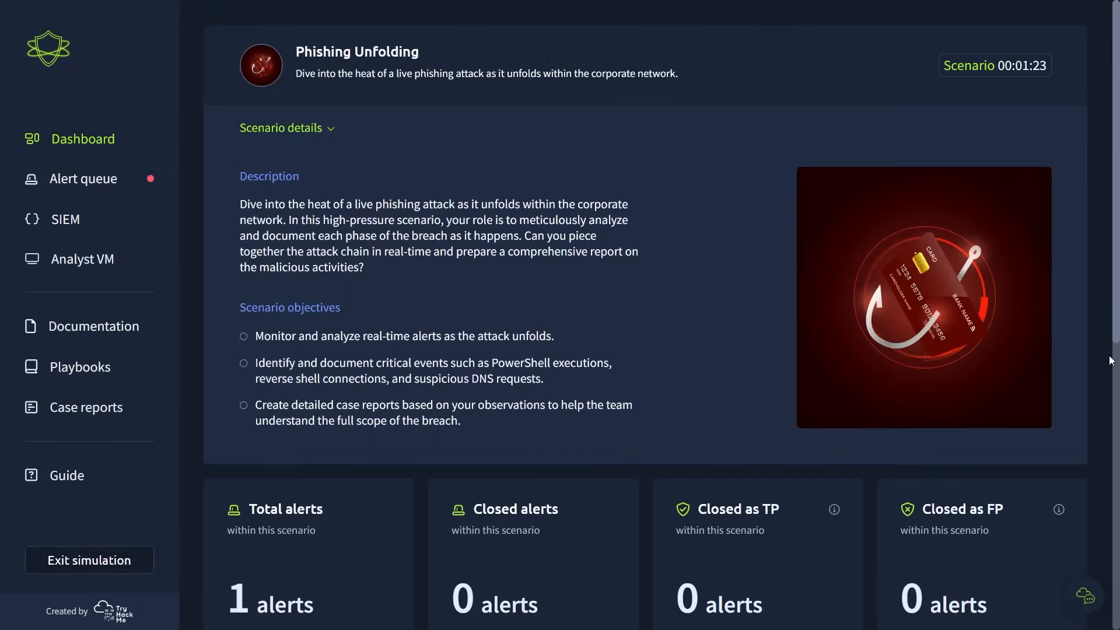
click(82, 184)
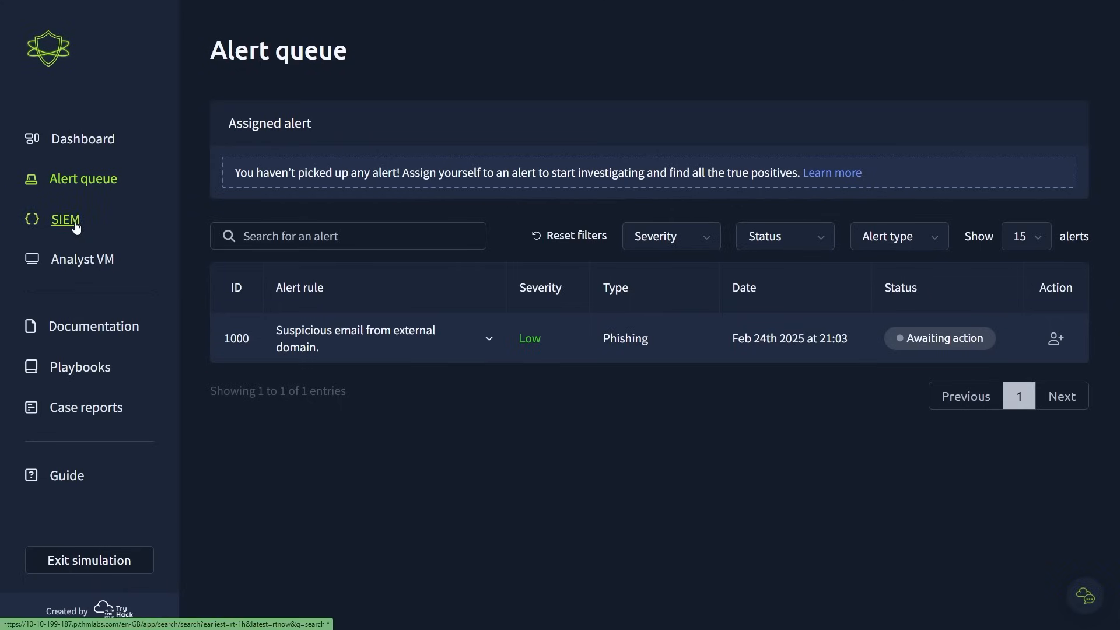
- Open TryDetectThis on the Analyst VM, inspect its URL/IP check and file analysis options, and close it
click(78, 258)
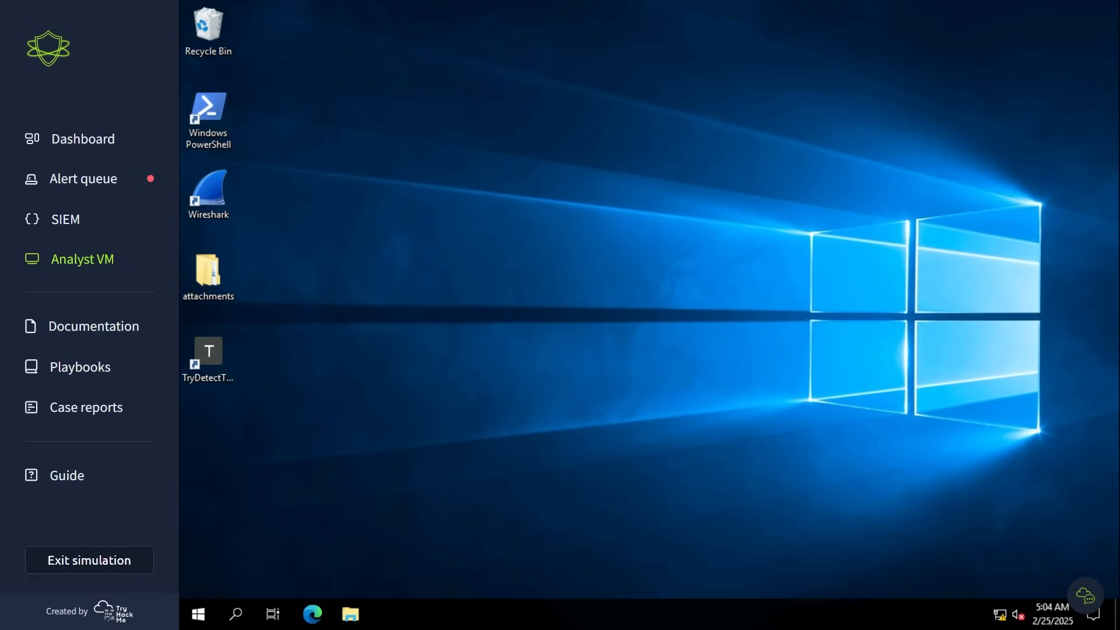
click(199, 366)
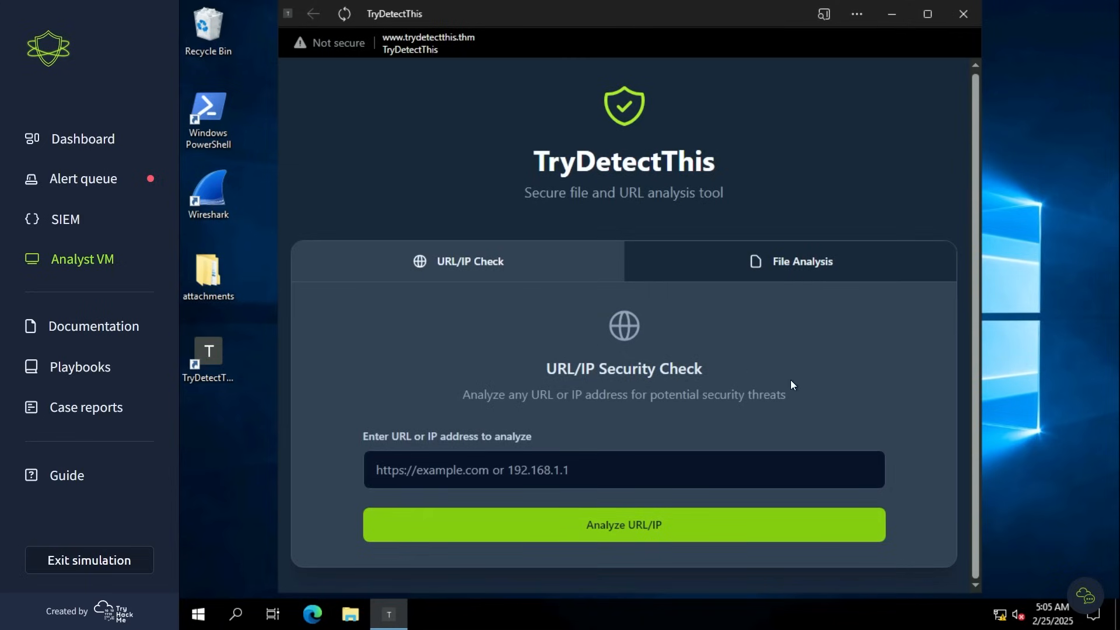
click(771, 264)
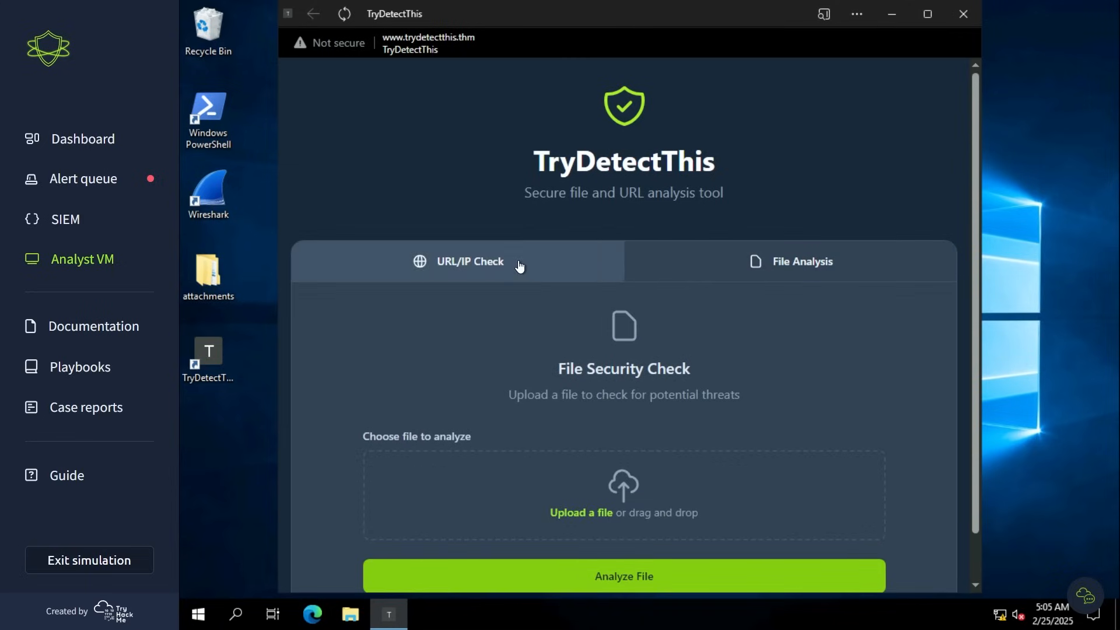
scroll(865, 335, down, 2)
scroll(864, 335, up, 2)
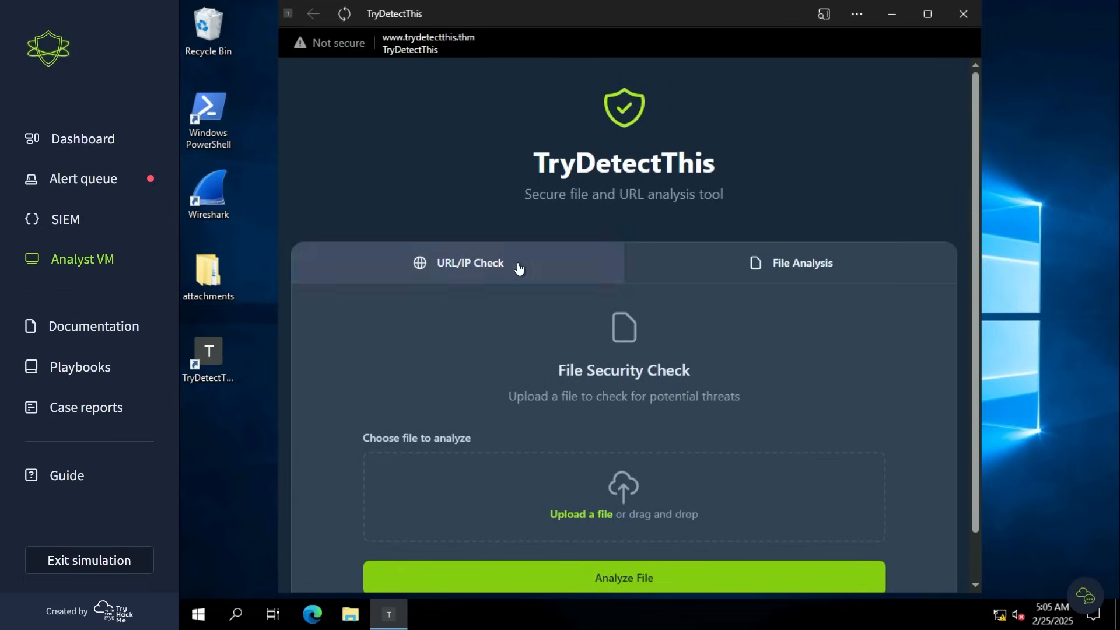
click(592, 266)
click(965, 21)
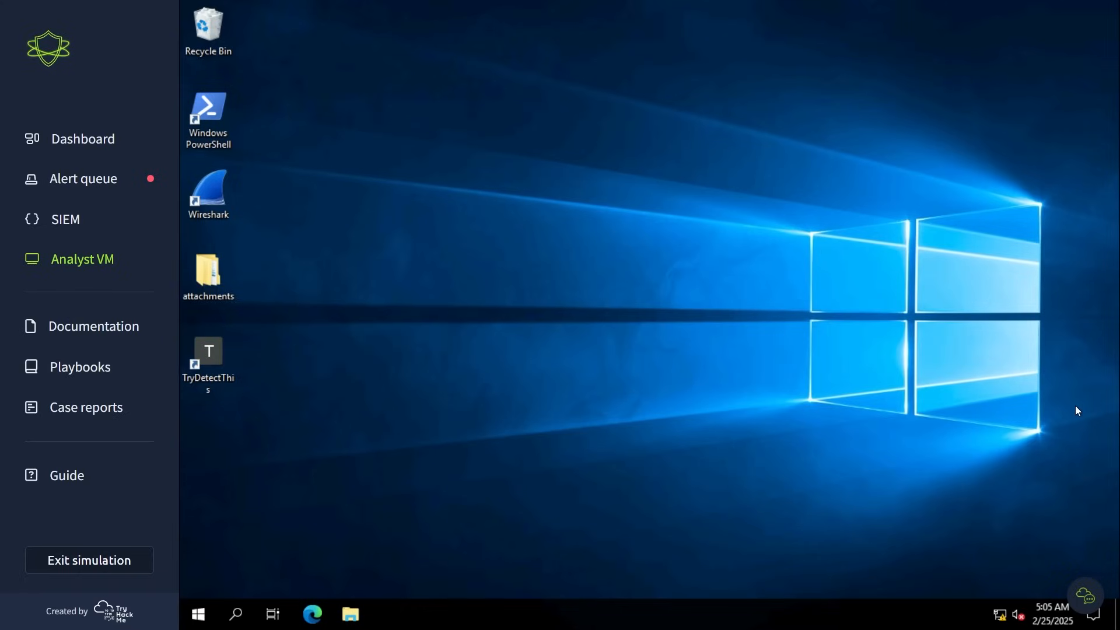
- Exit the Phishing Unfolding simulation and confirm leaving it
click(32, 181)
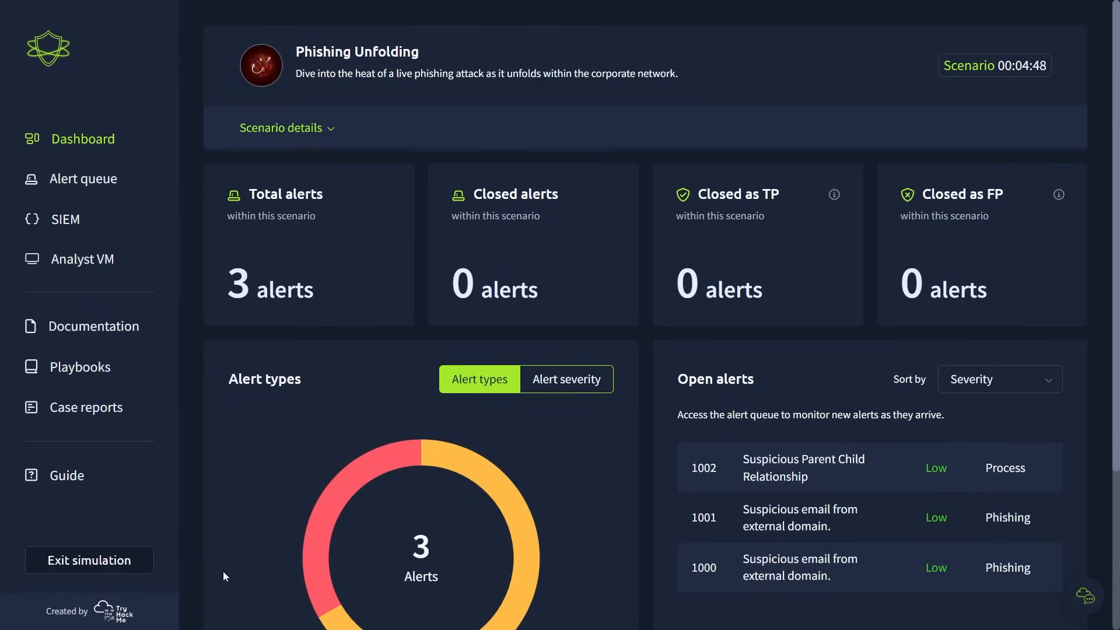
click(81, 559)
click(709, 380)
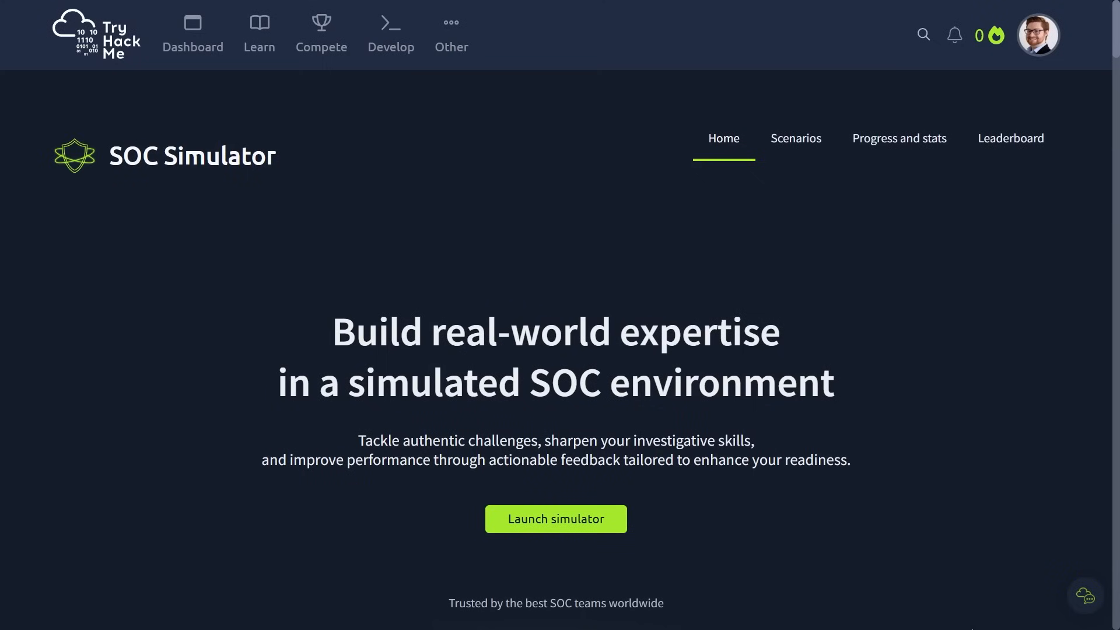
- Browse the SOC Simulator home page, including its overview, feature highlights and three-step explanation, down to the FAQs
scroll(560, 315, down, 5)
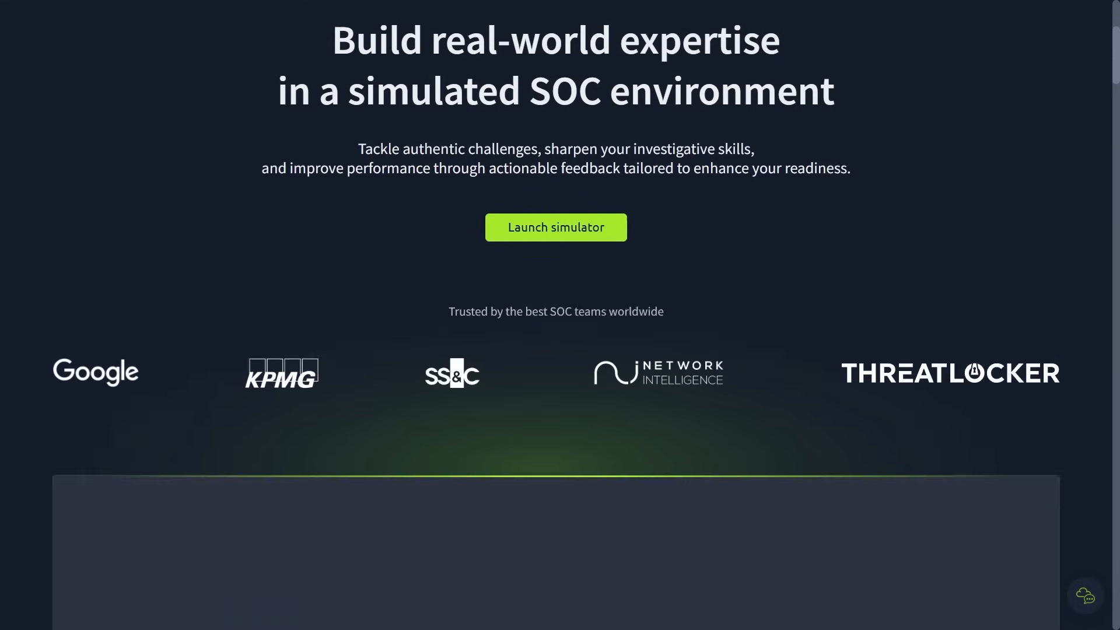
scroll(560, 315, down, 20)
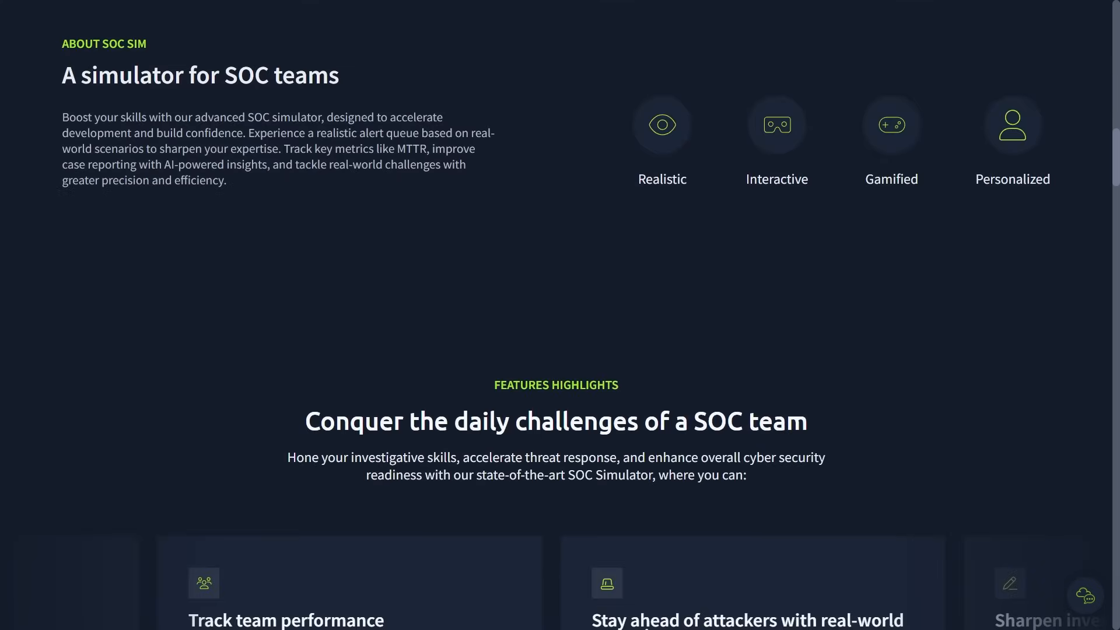
scroll(560, 315, down, 17)
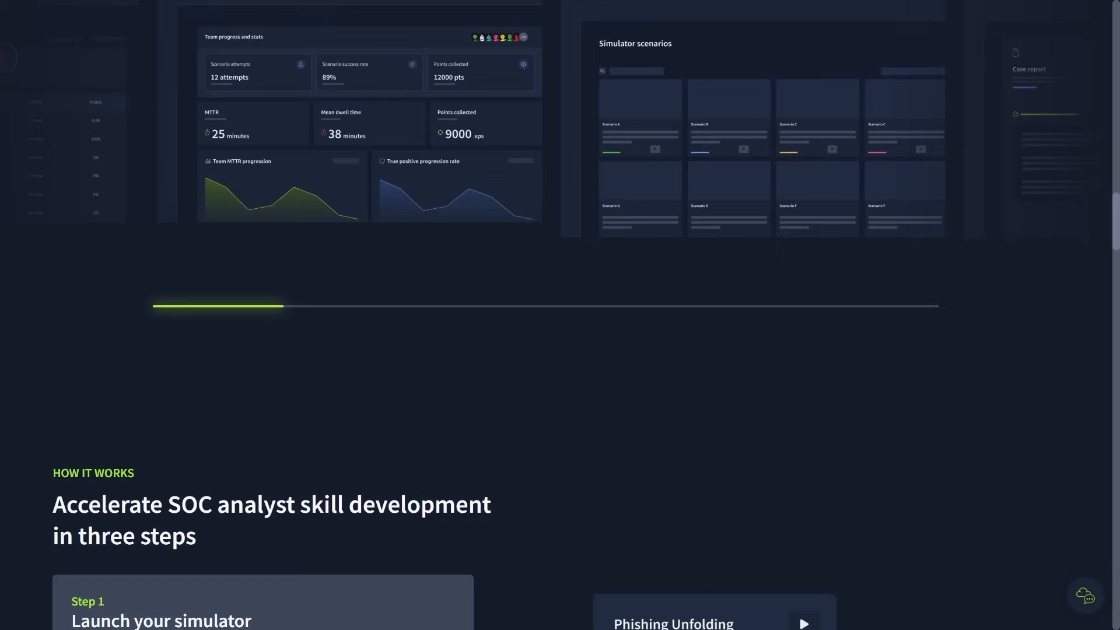
scroll(560, 315, down, 3)
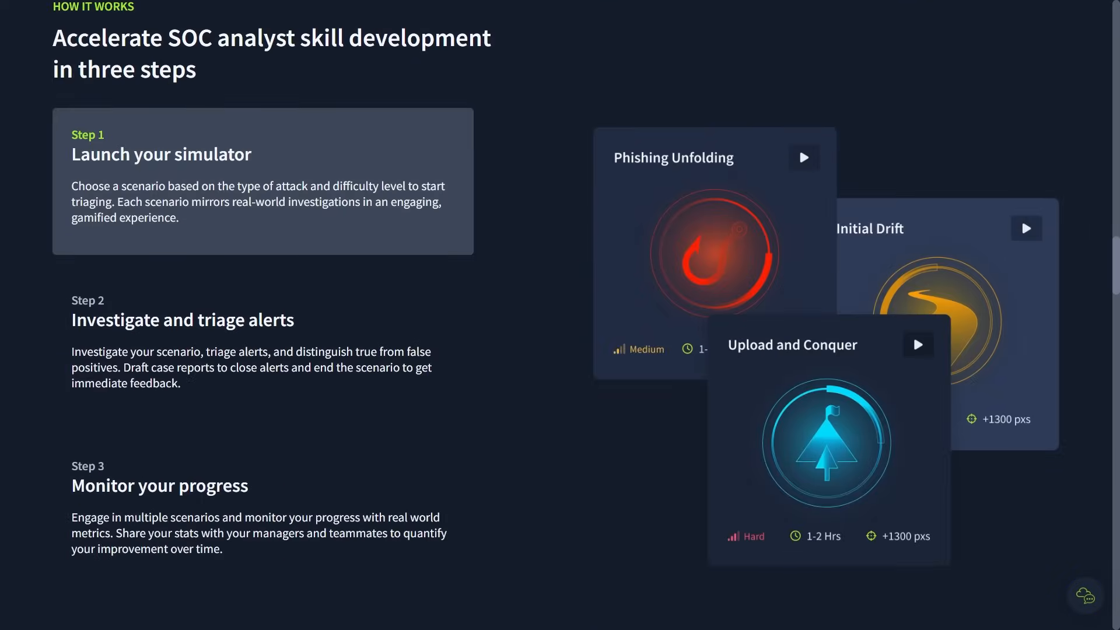
scroll(560, 315, down, 15)
- Read the General use FAQ answers on Premium availability, usage times, VM and tooling, leaderboard points and buying access separately
click(400, 226)
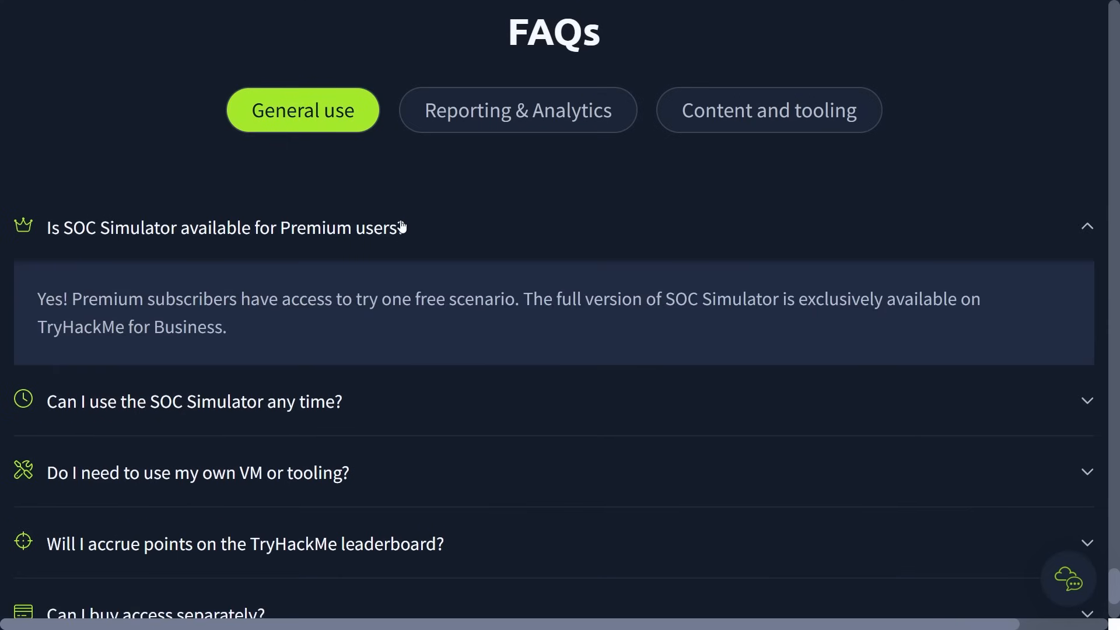
scroll(589, 213, down, 2)
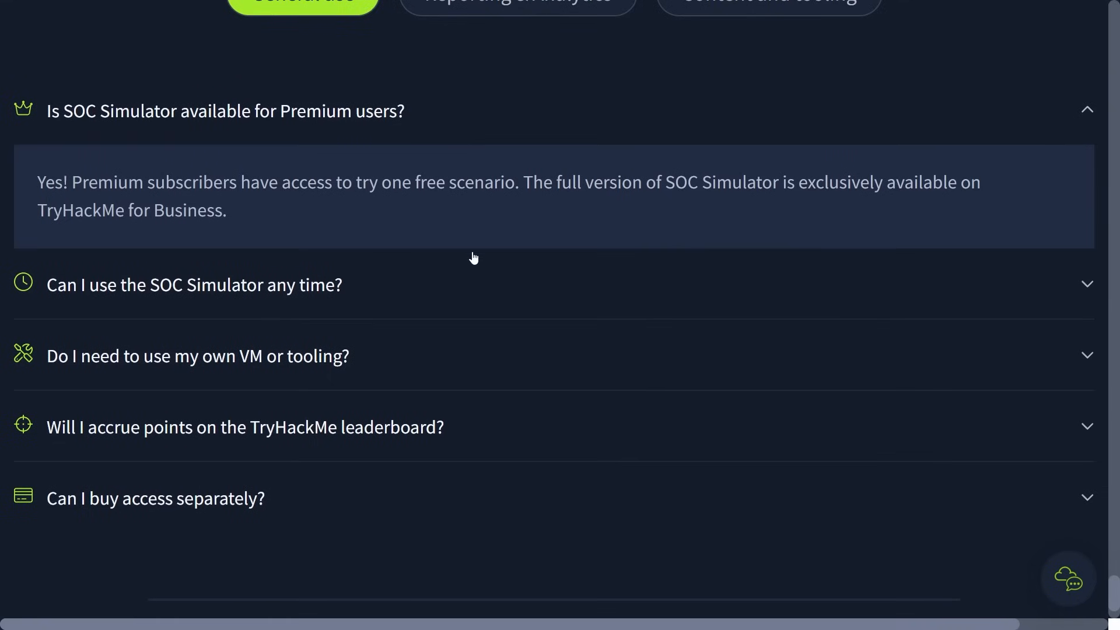
click(462, 276)
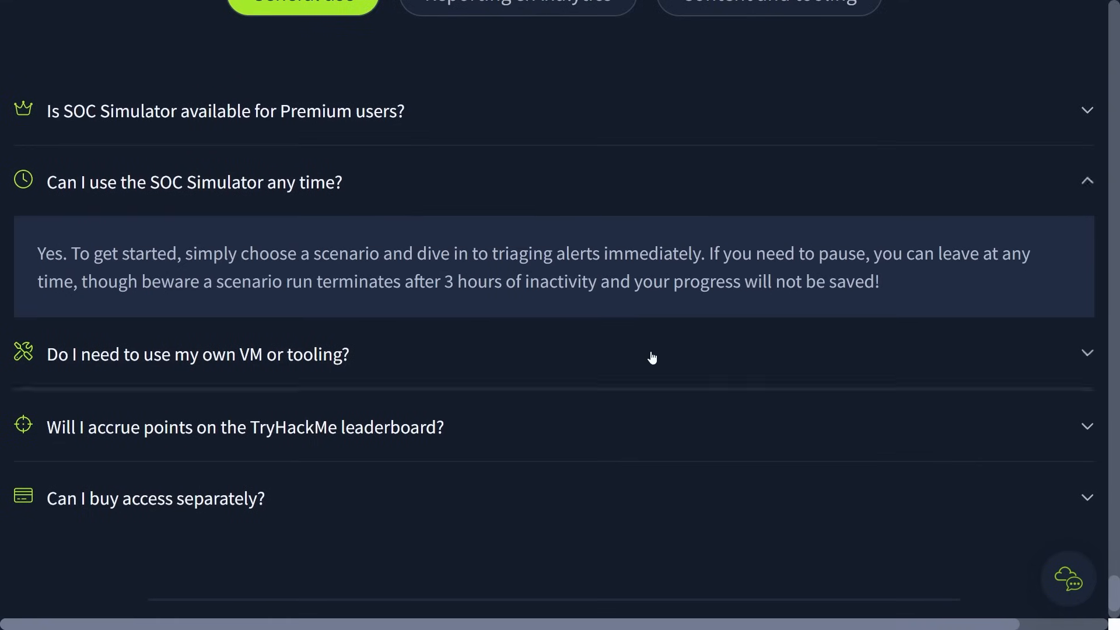
click(650, 357)
click(748, 411)
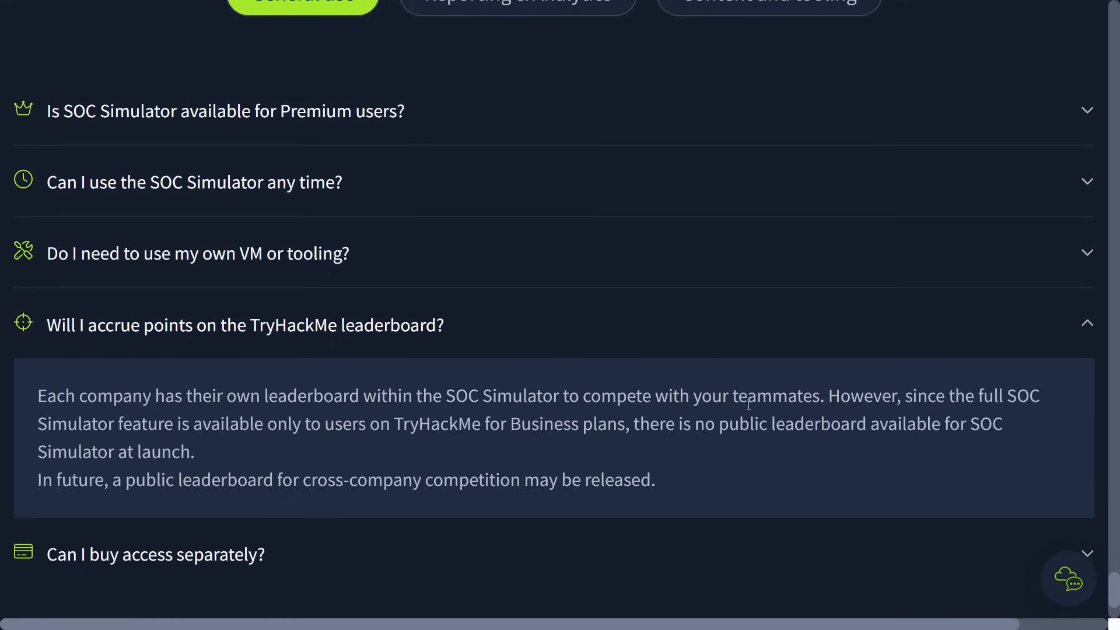
scroll(737, 429, down, 2)
click(733, 429)
- Read the Reporting & Analytics FAQ answers on tracking progress and team usage, reviewing case reports and identifying skill gaps
scroll(813, 447, up, 5)
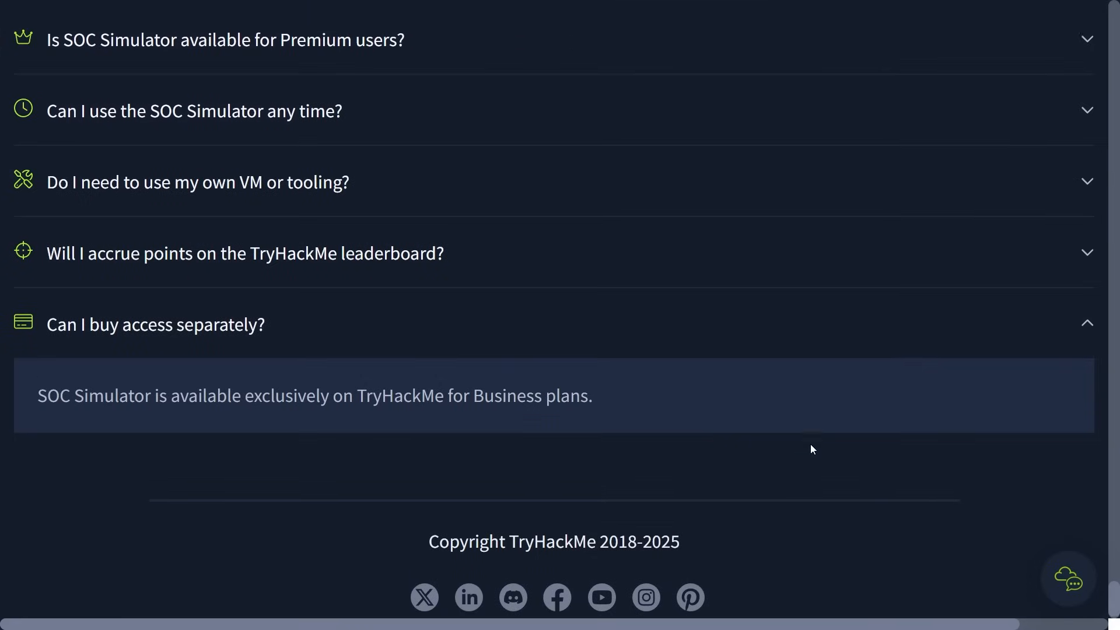
click(508, 190)
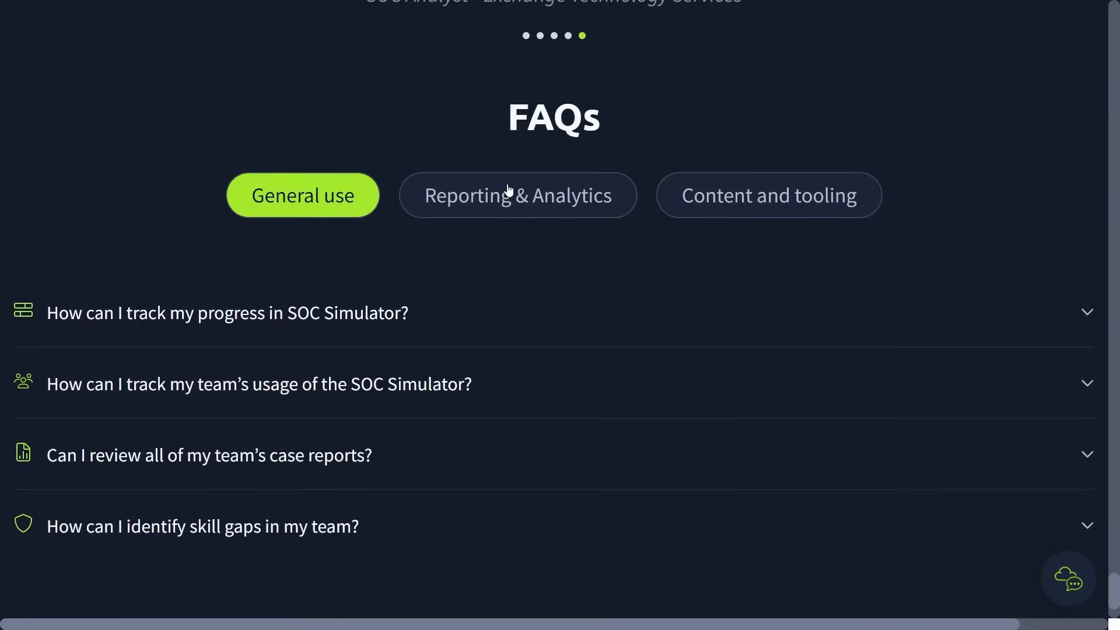
click(579, 293)
scroll(913, 266, down, 1)
scroll(913, 265, down, 1)
click(655, 386)
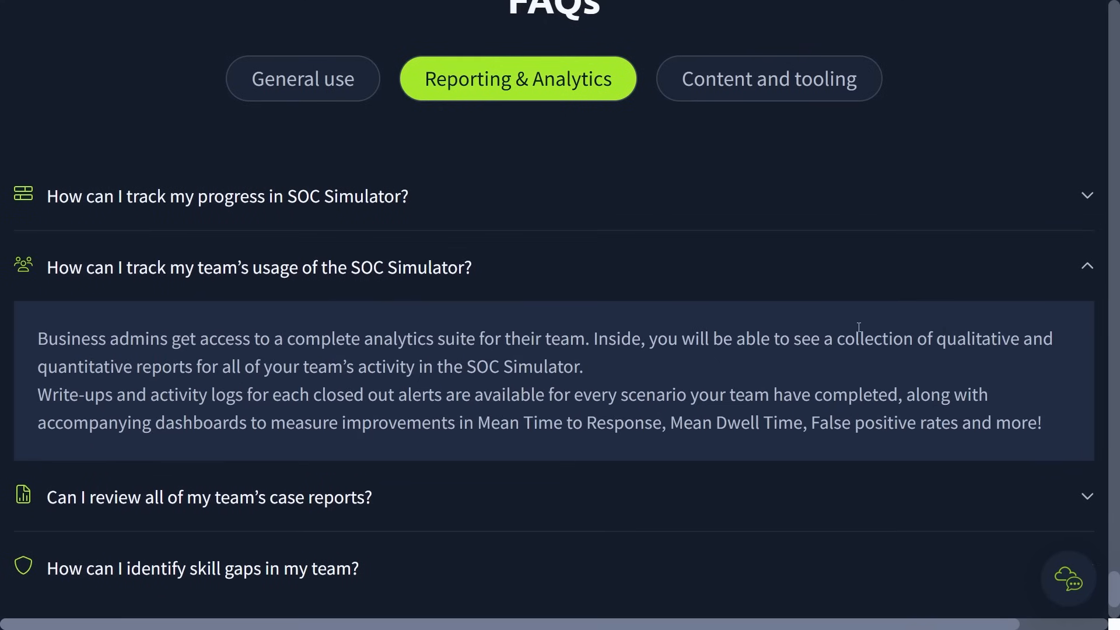
scroll(858, 326, down, 1)
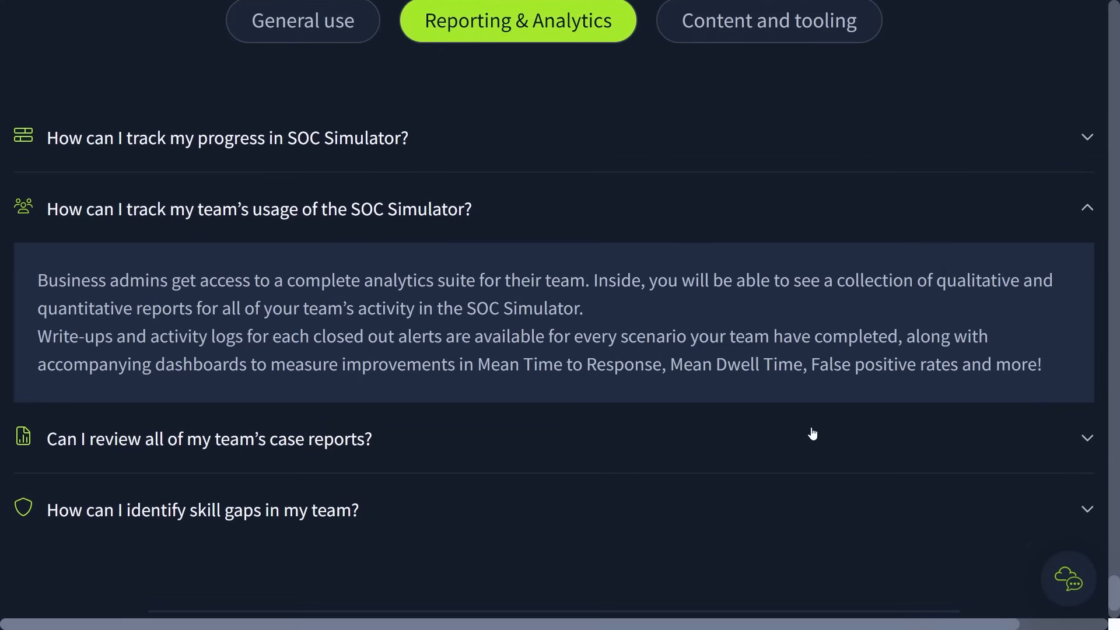
click(812, 432)
scroll(816, 418, down, 1)
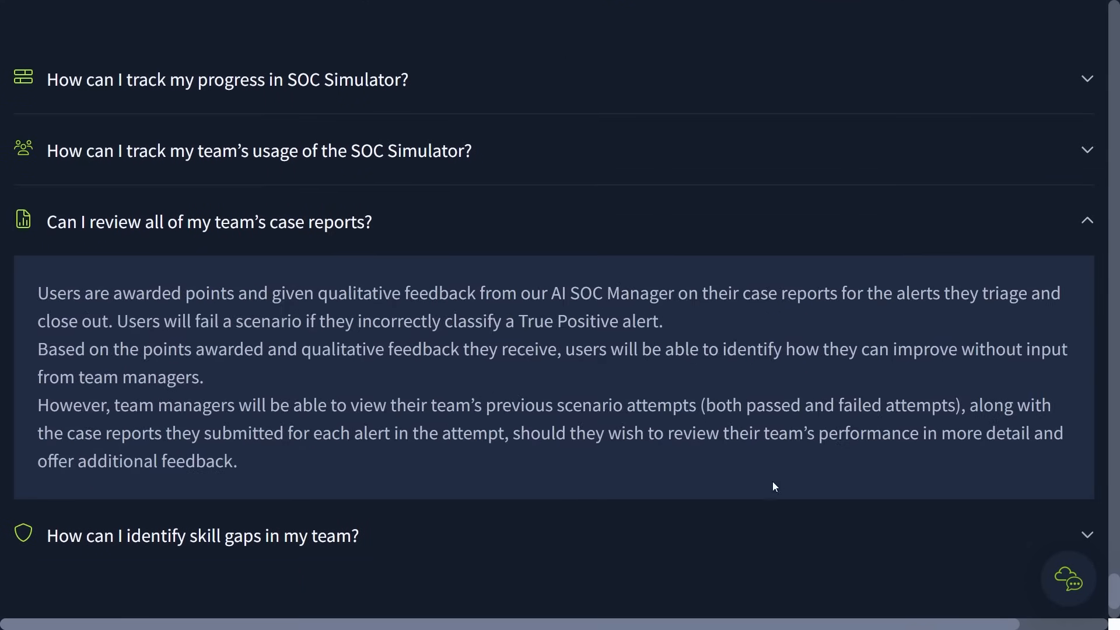
click(772, 512)
- Read the Content and tooling FAQ answers on new scenario releases, support for other tooling and whether the networks are real
scroll(870, 506, up, 4)
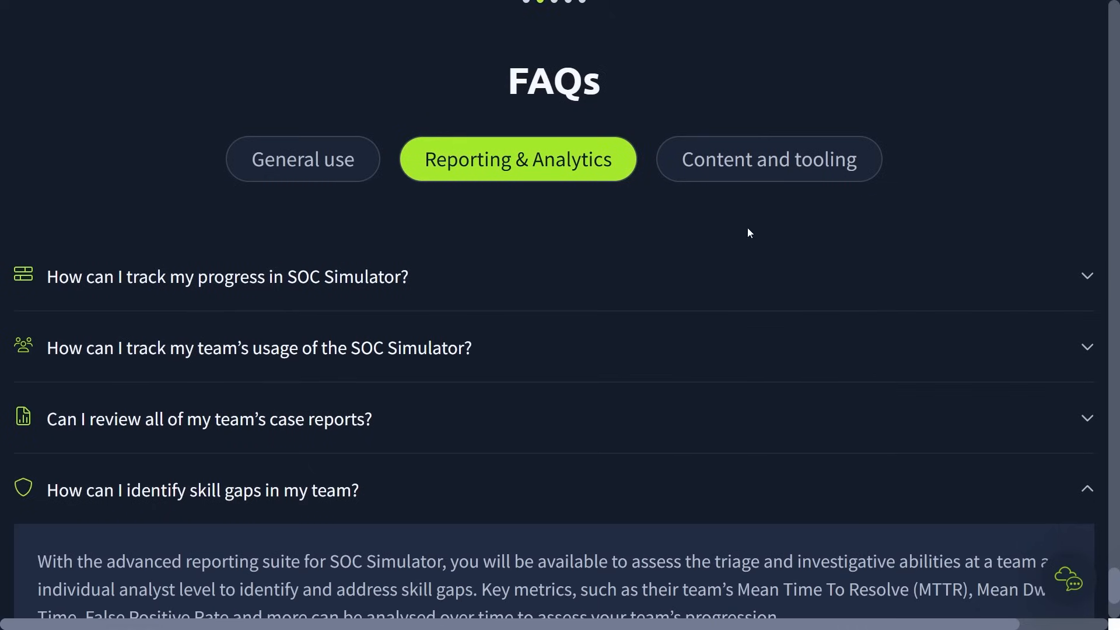
click(721, 154)
click(863, 282)
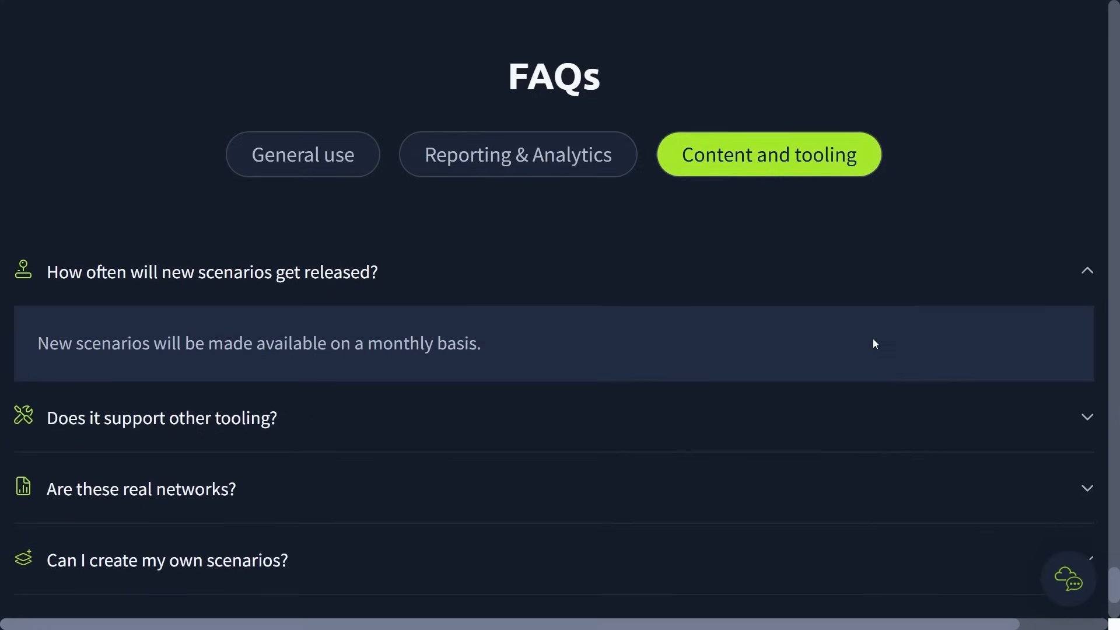
scroll(768, 317, down, 2)
click(767, 318)
scroll(779, 338, down, 1)
click(769, 338)
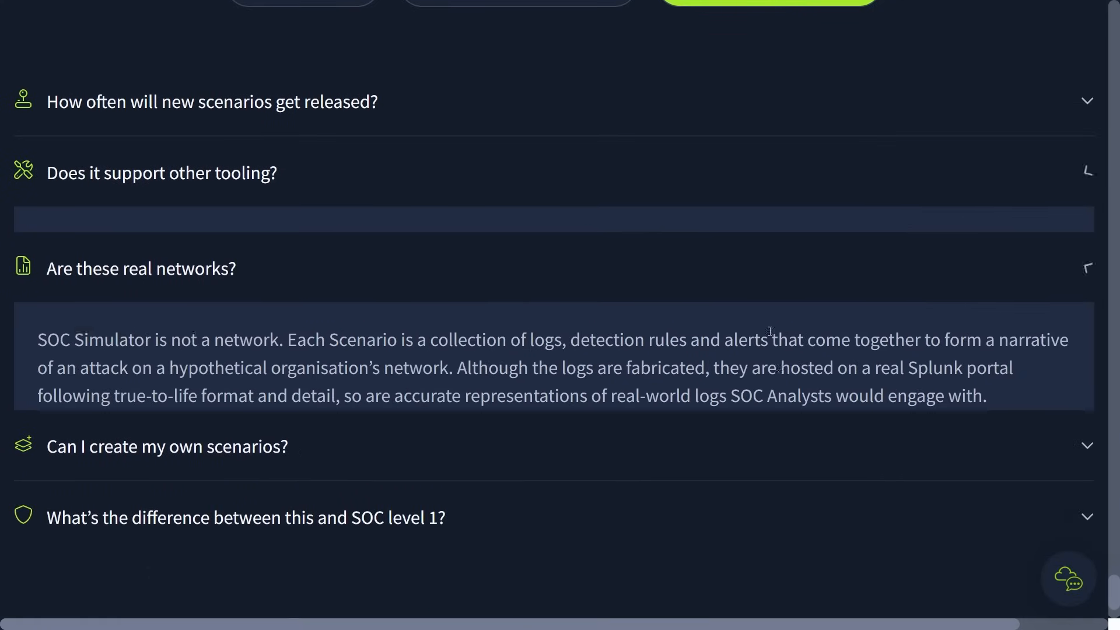